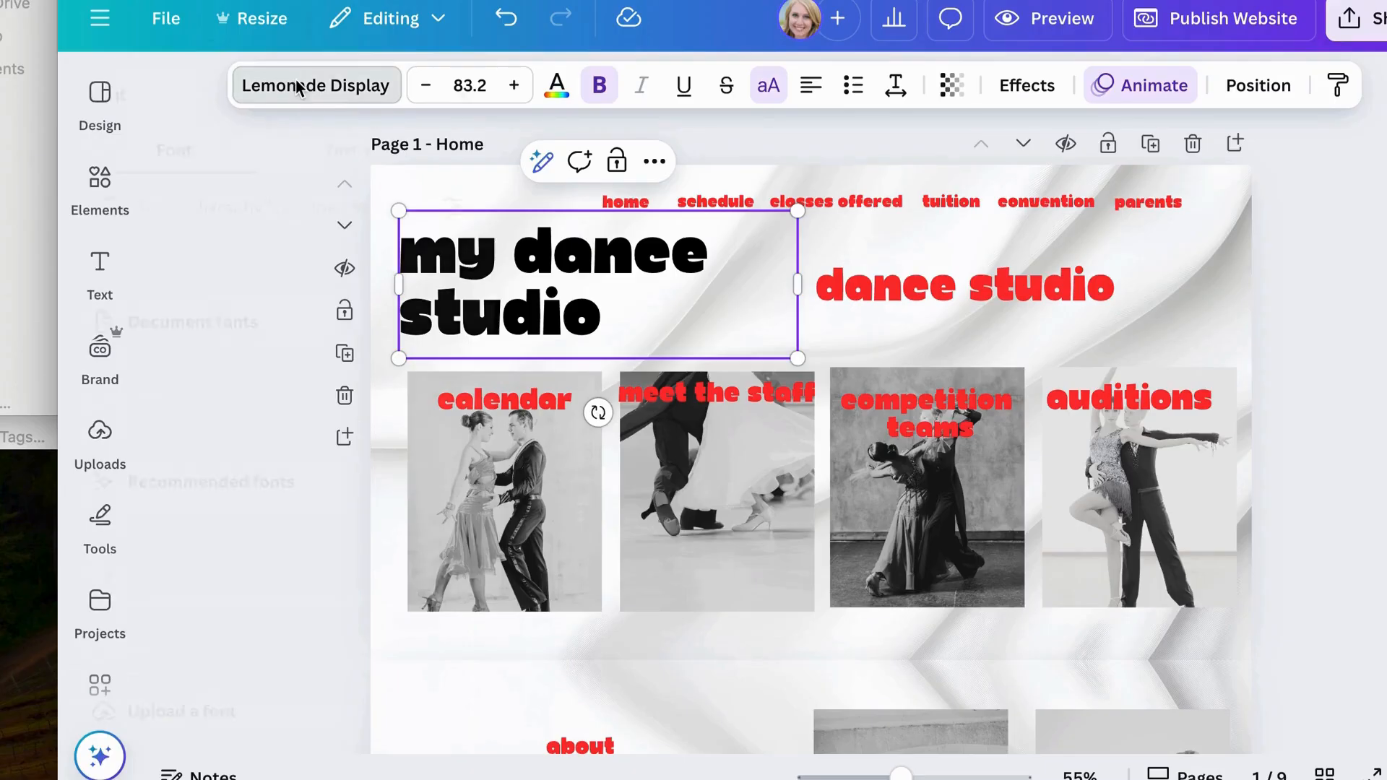
Step: Try the Oswald font on the word "studio" in the black main heading and return it to Lemonade Display
left_click(298, 85)
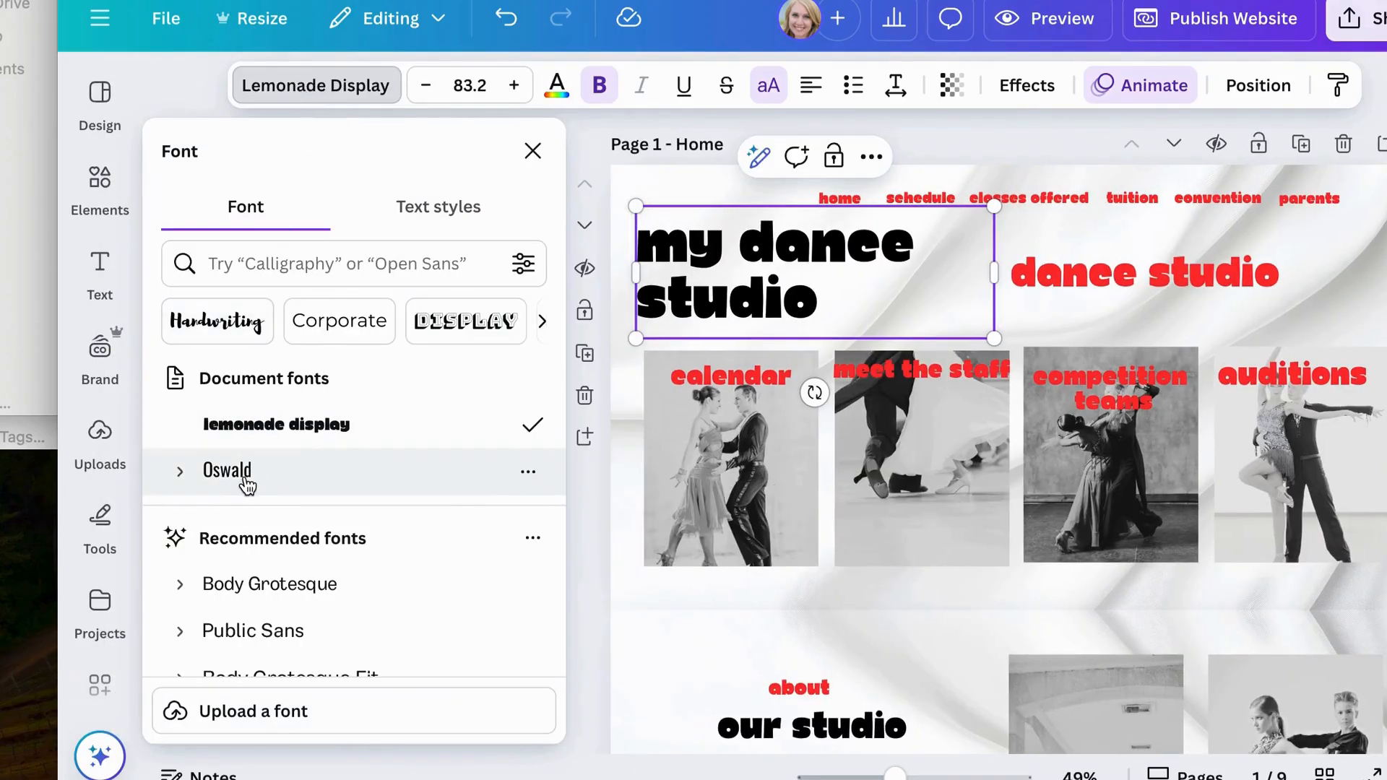
left_click(244, 480)
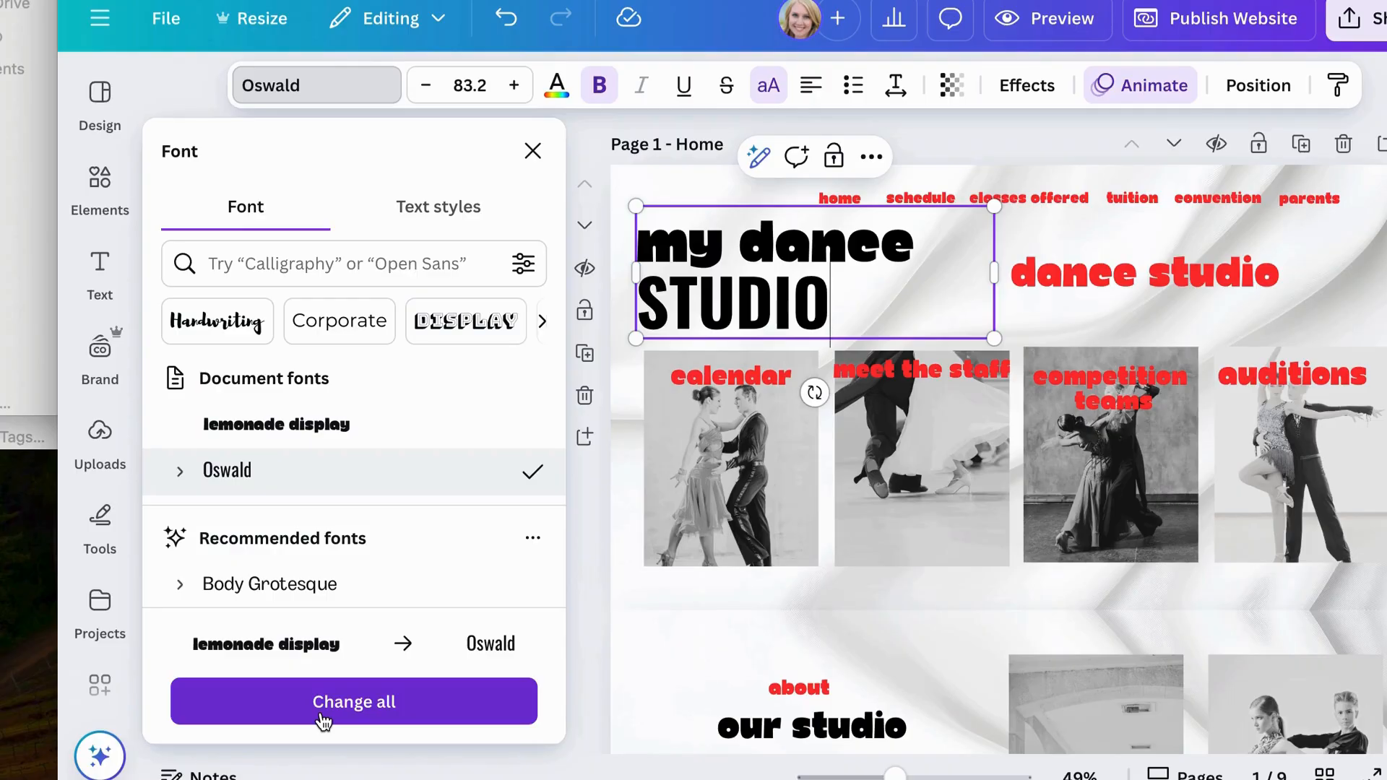
left_click(279, 433)
left_click(532, 151)
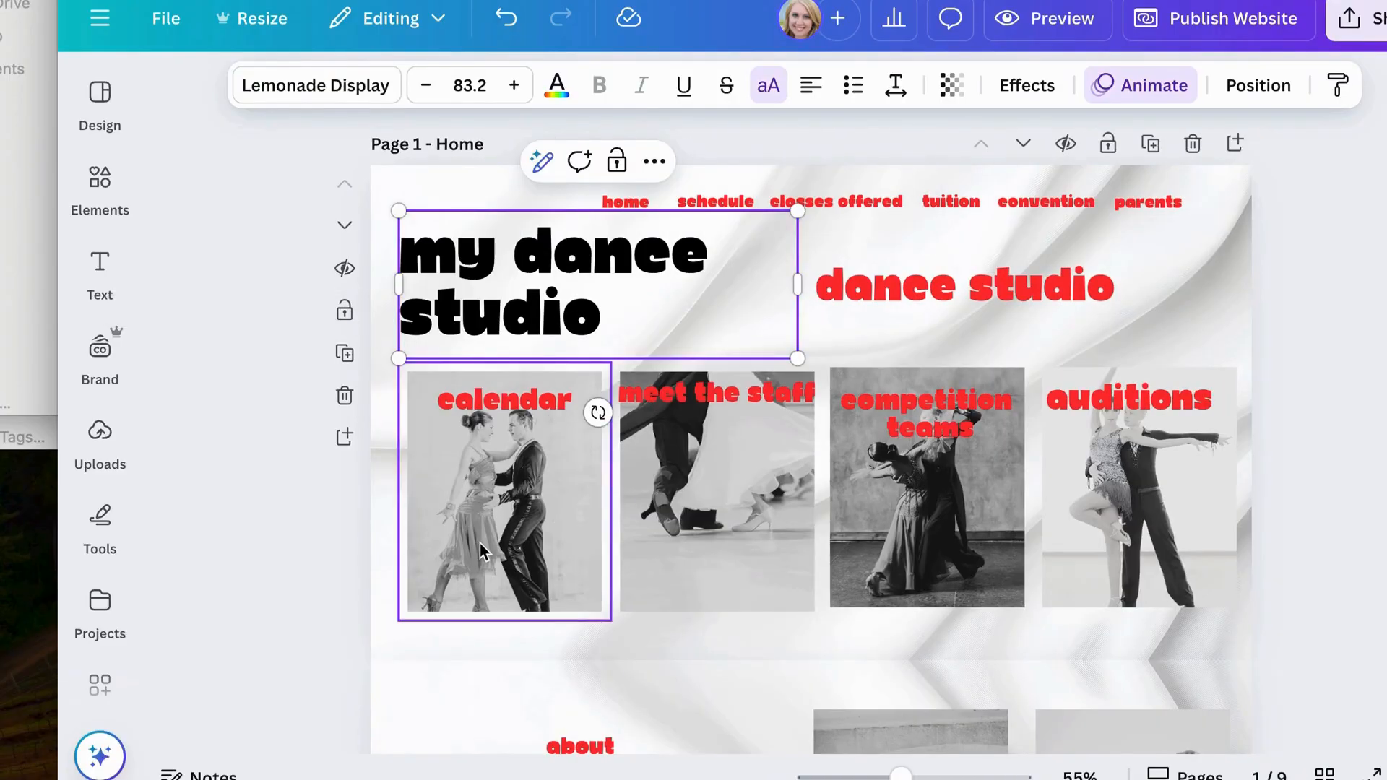
Step: Replace the photo under the "calendar" label with the close-up of two dancers' legs from the "ballroom dancer" photo results
left_click(101, 434)
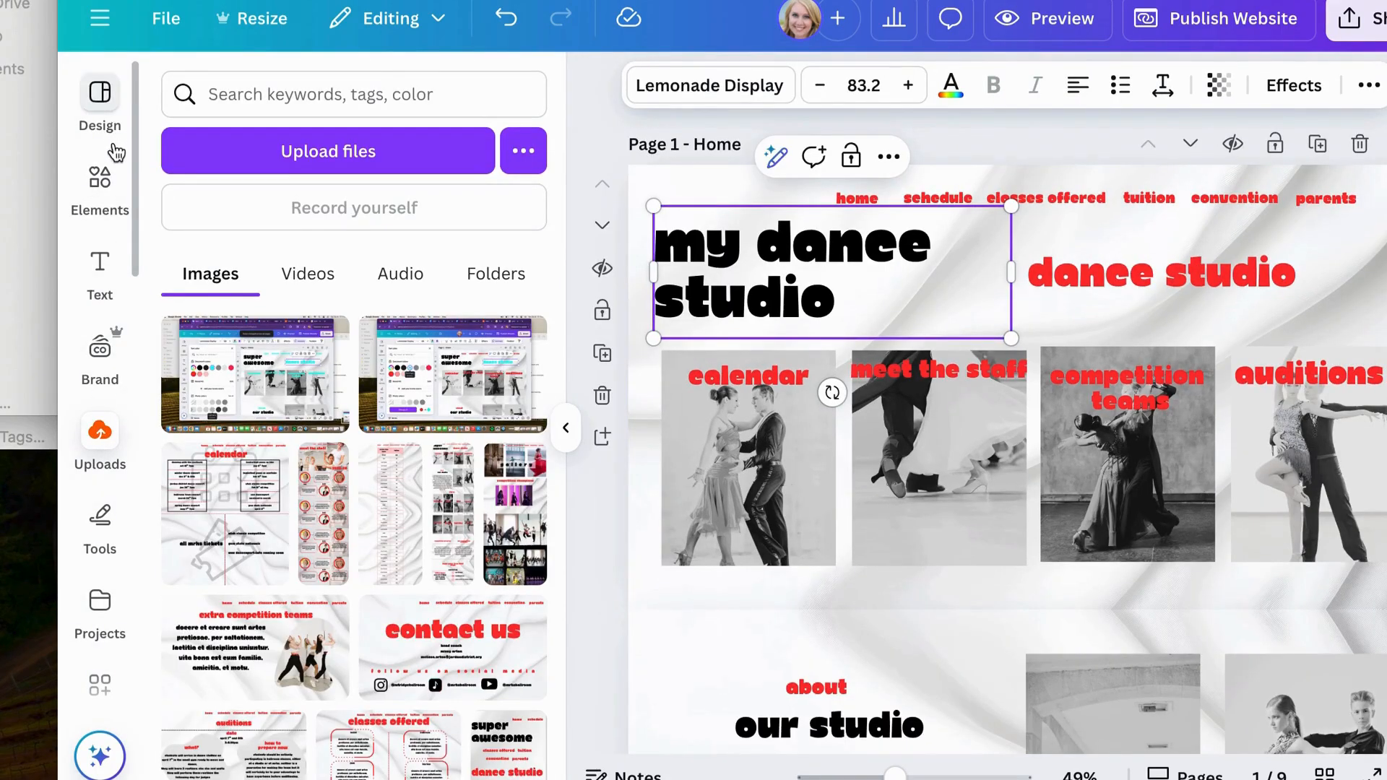
left_click(101, 181)
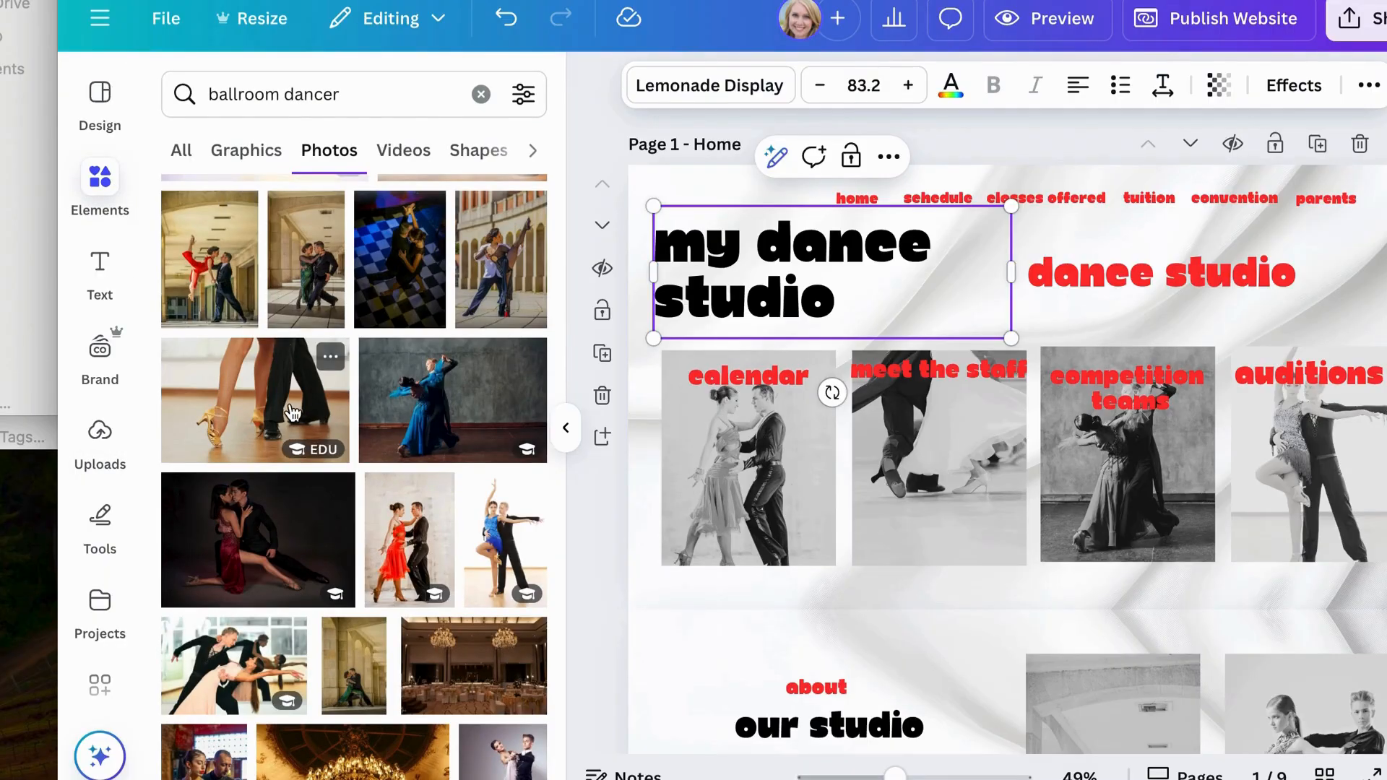
left_click_drag(292, 412, 721, 479)
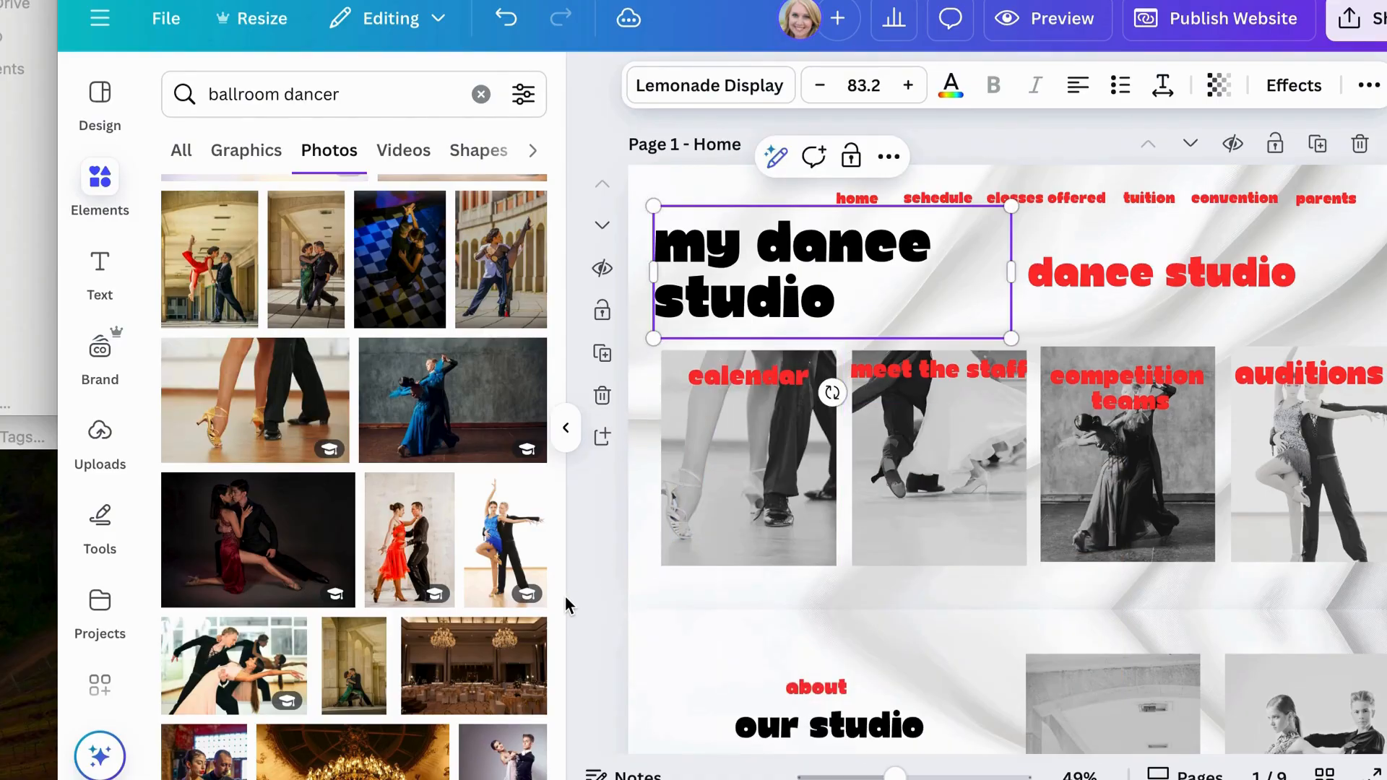
left_click(566, 432)
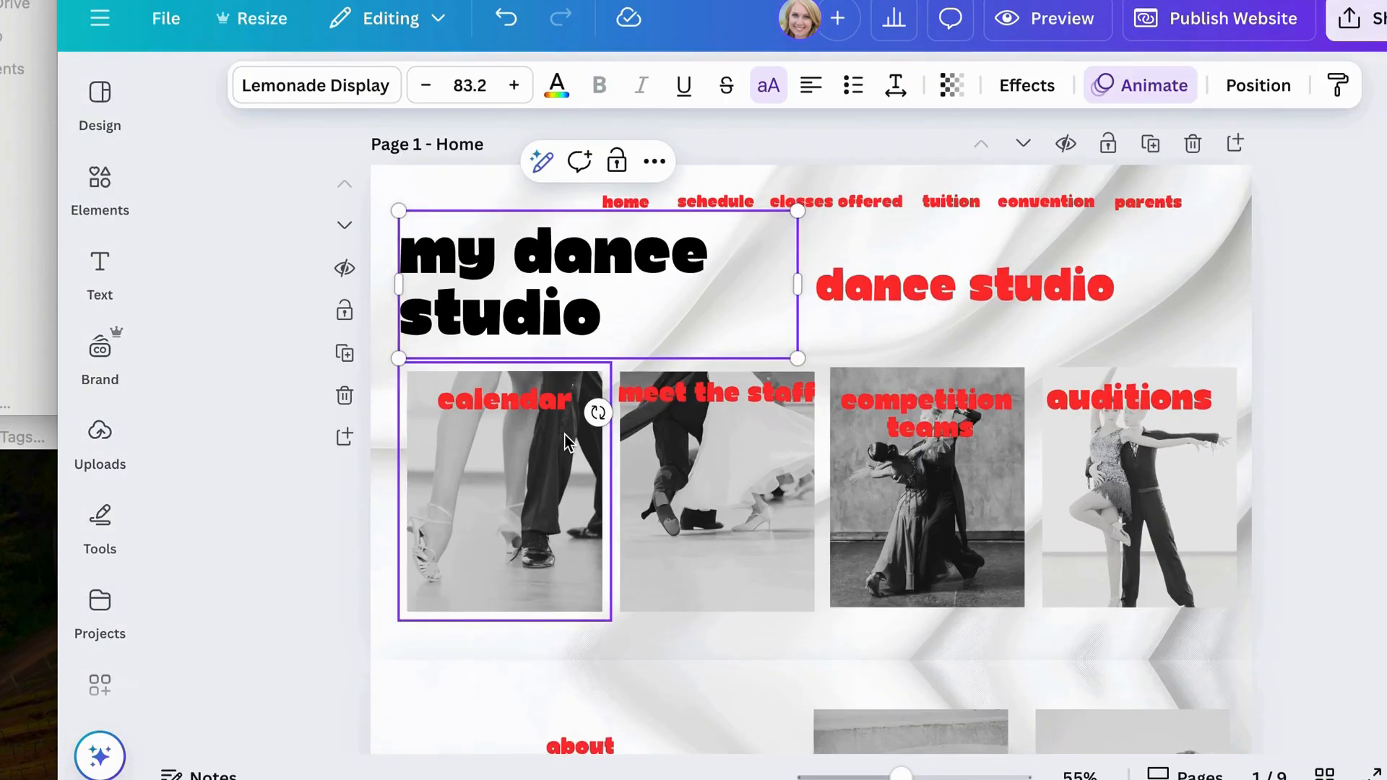
Step: View the full set of image filters available for the photo under the "calendar" label, leaving its filter as it is
left_click(542, 510)
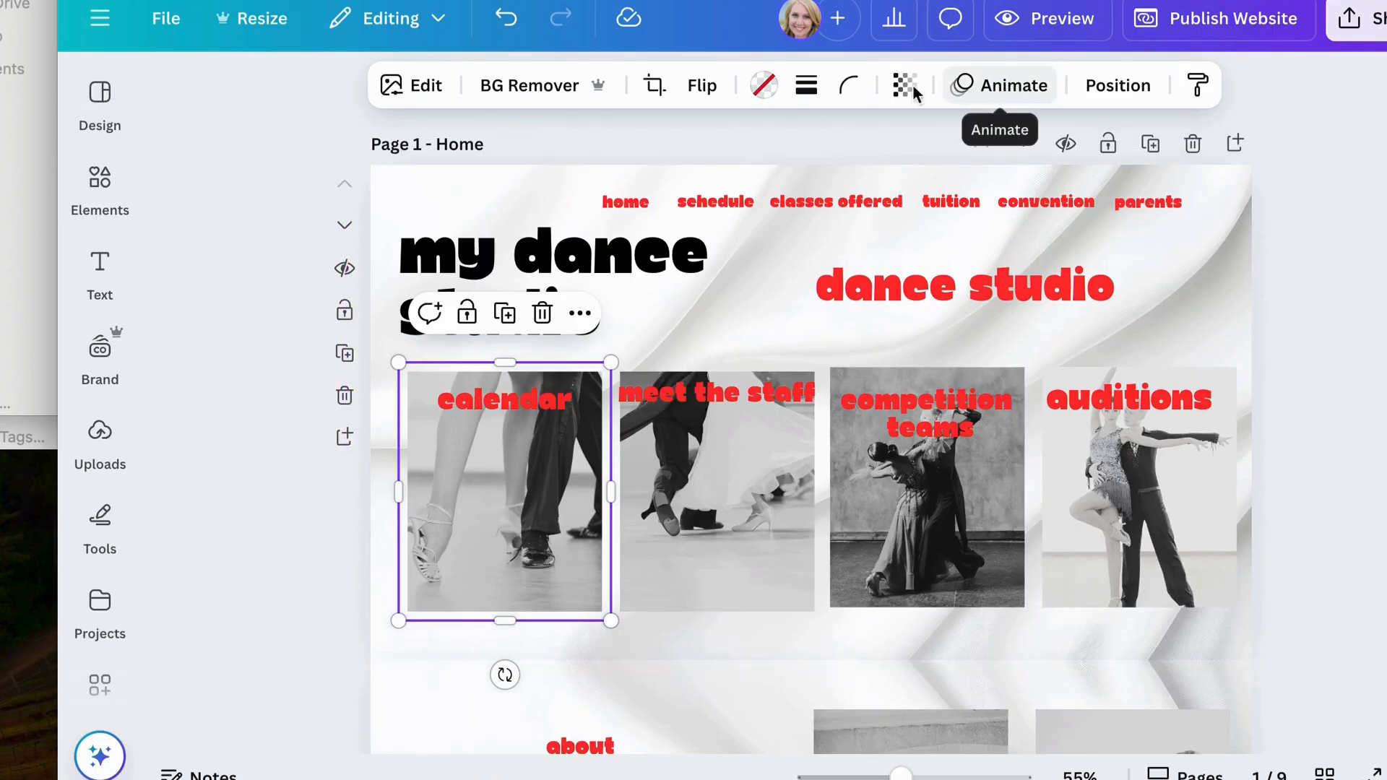
left_click(429, 88)
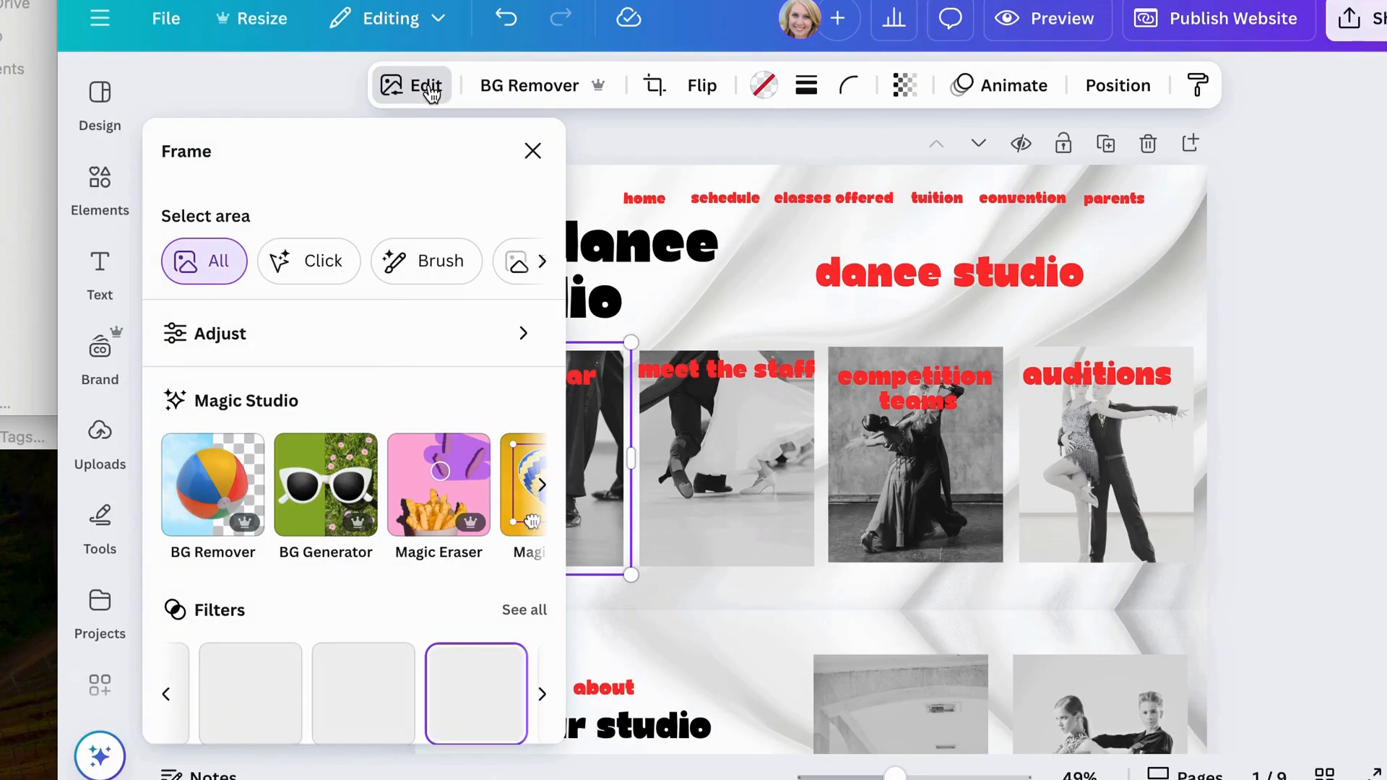
scroll(334, 390, "down", 2)
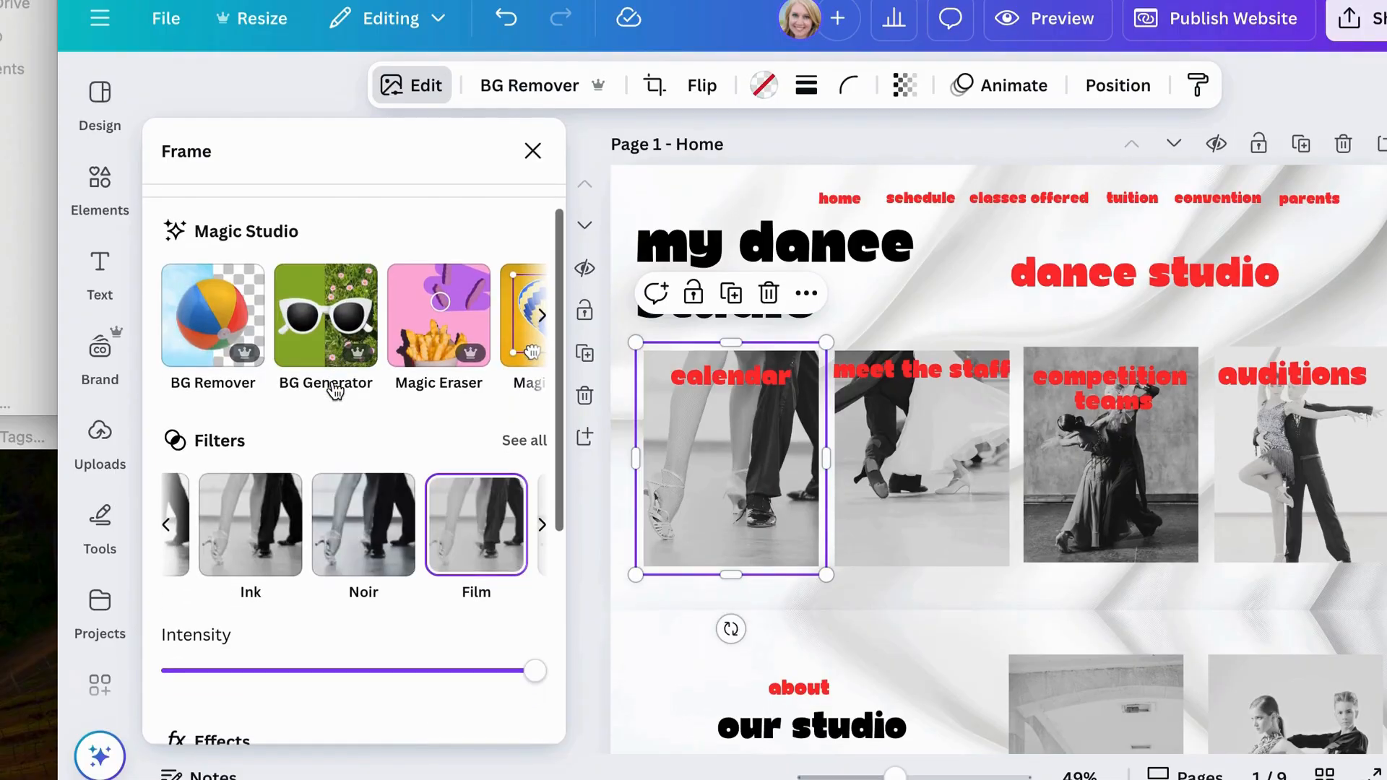
left_click(528, 453)
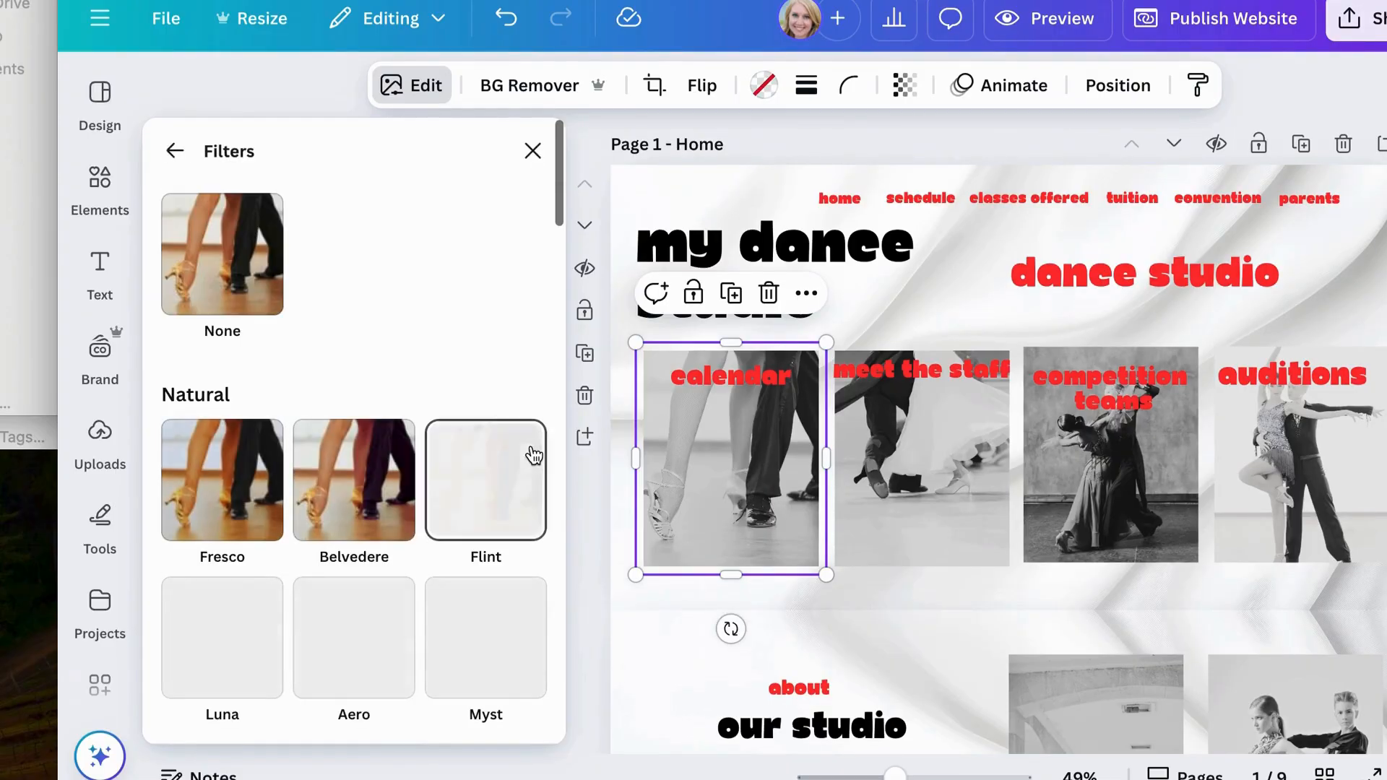
left_click(532, 151)
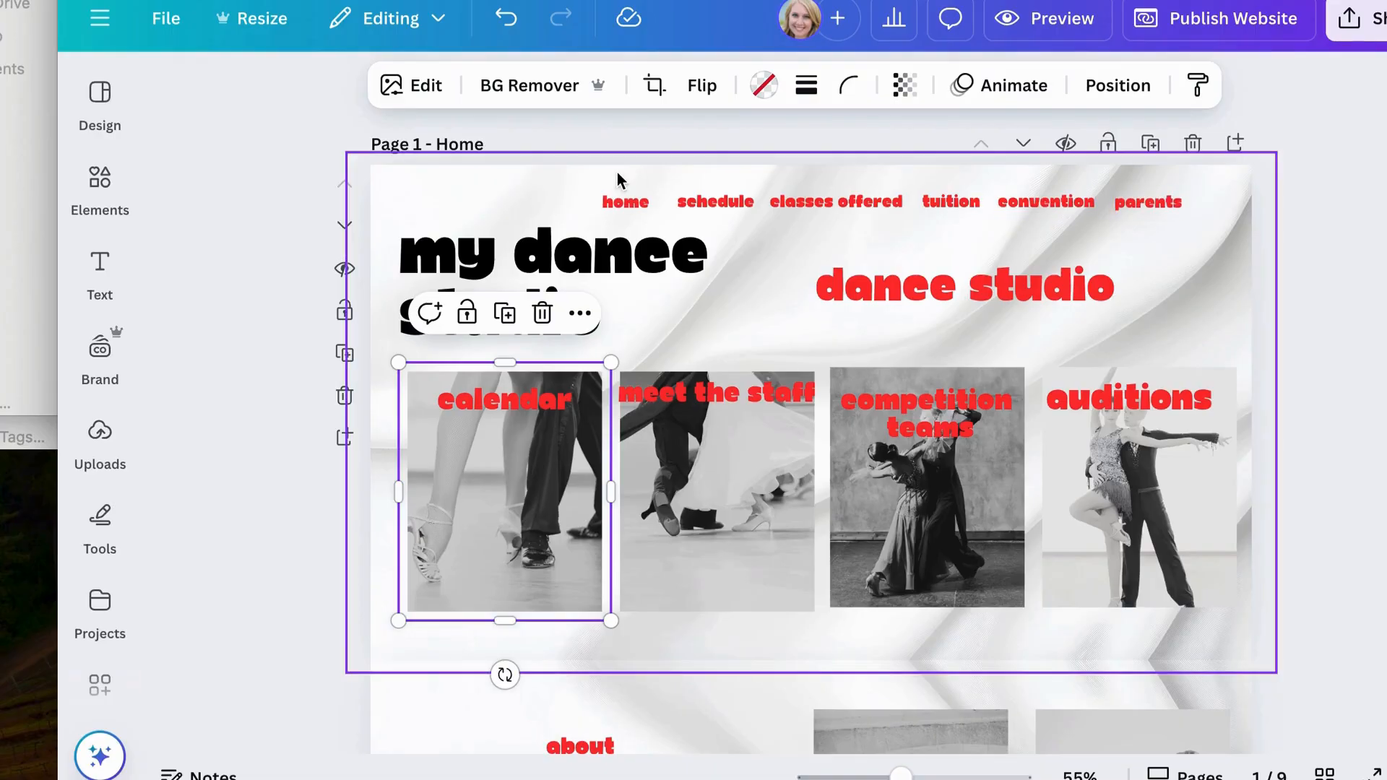
left_click(628, 142)
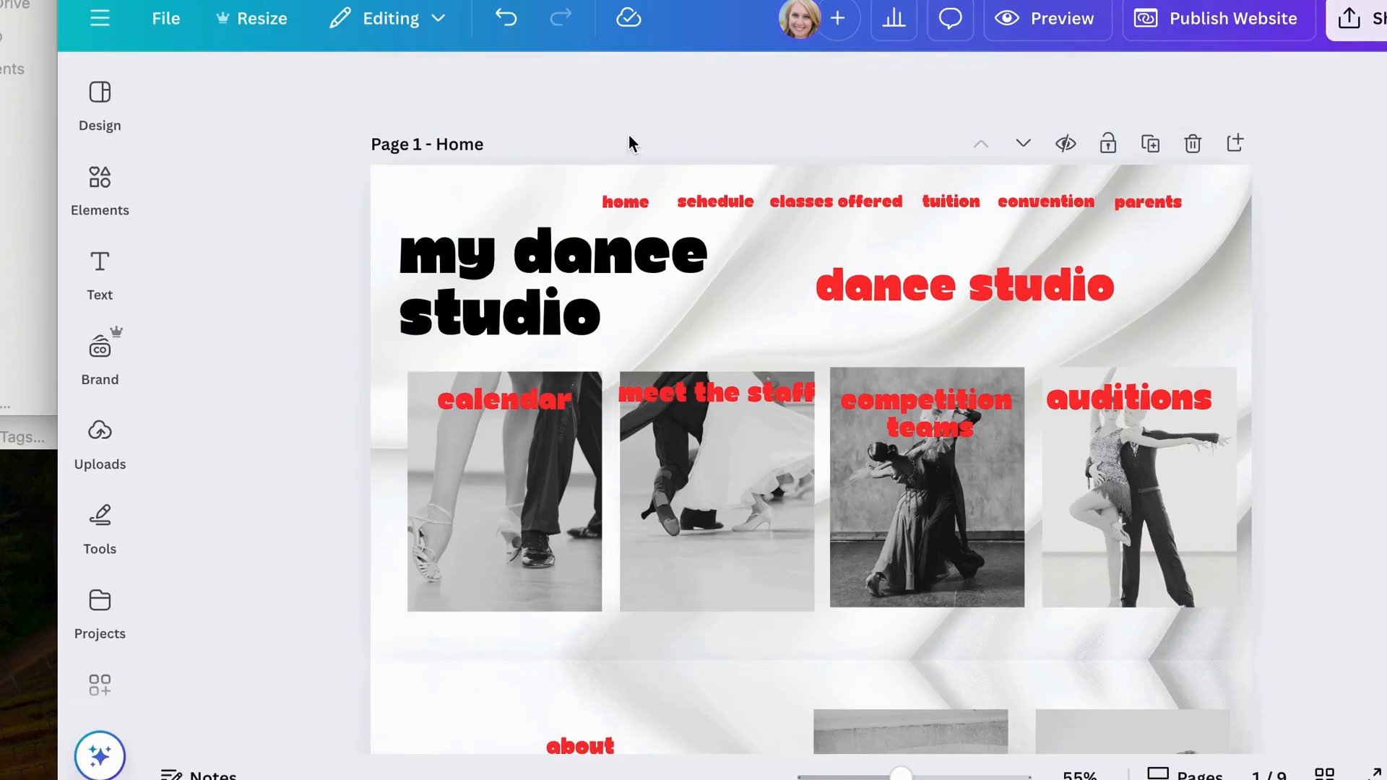
Step: Link the "home" text in the Home page's navigation row to the document page 1 - Home
left_click(632, 201)
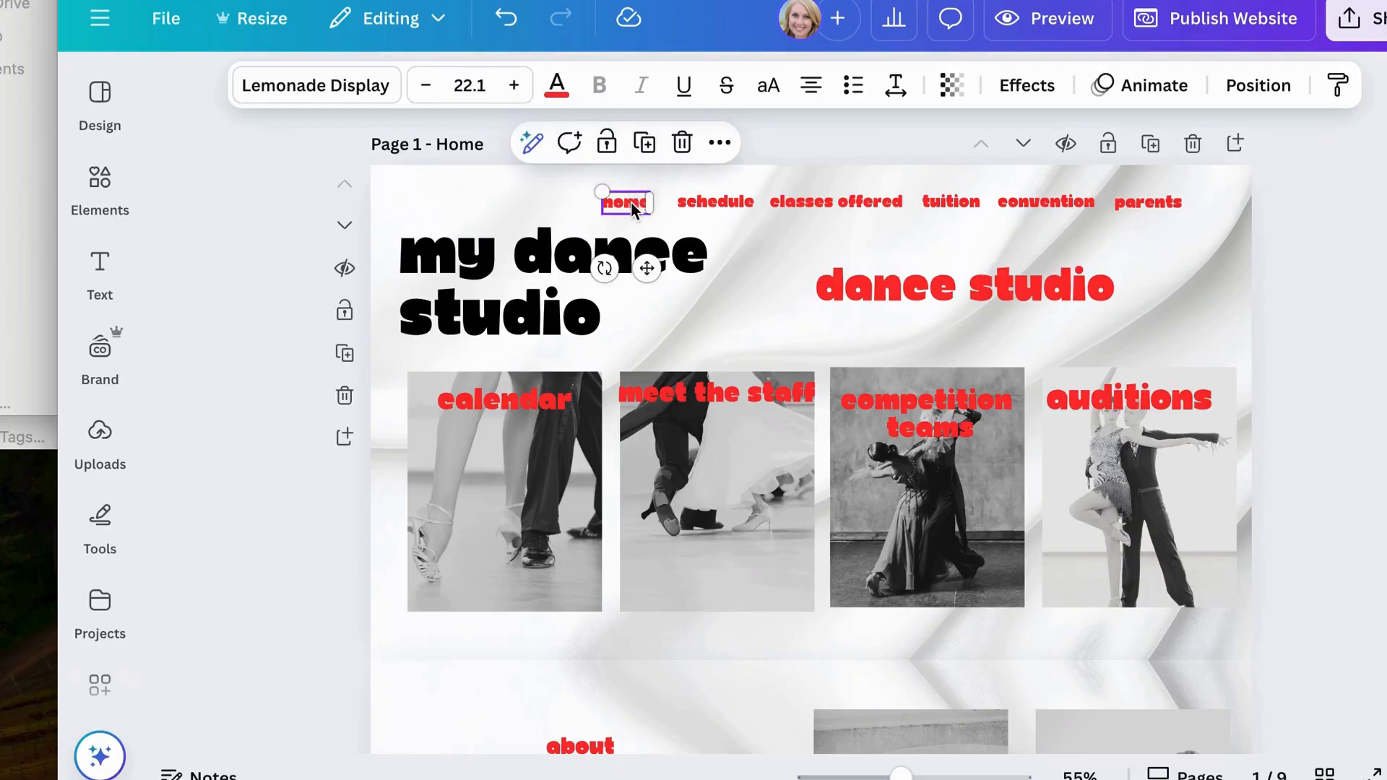
double_click(631, 202)
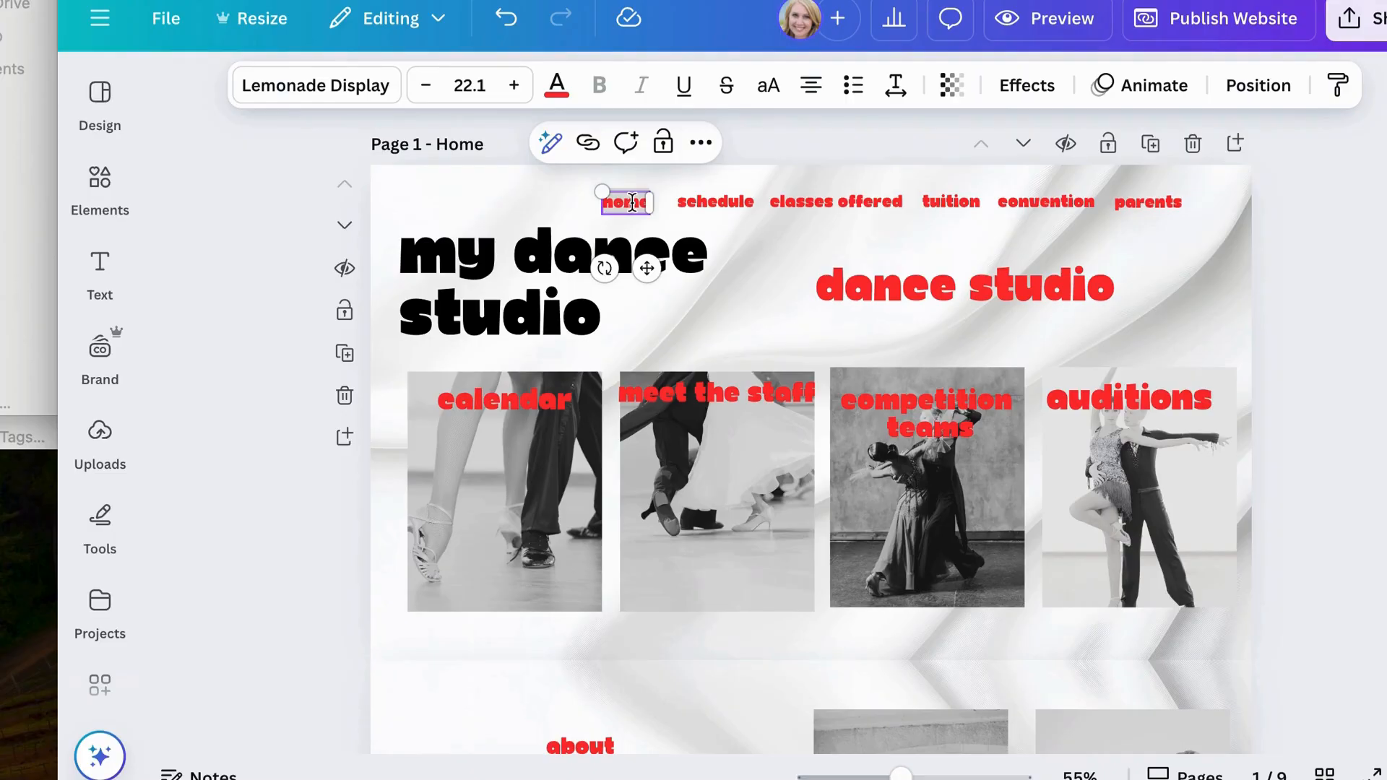
left_click(589, 145)
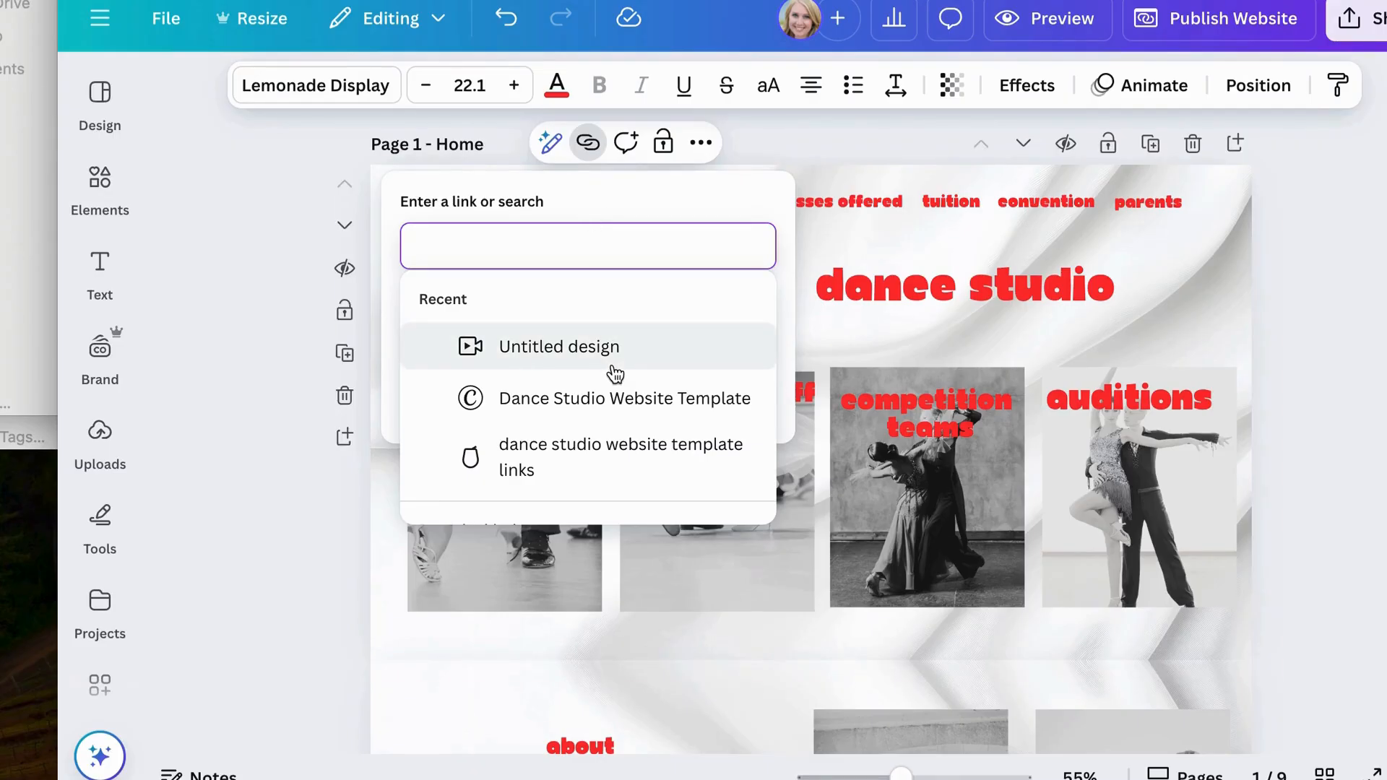
scroll(614, 376, "down", 5)
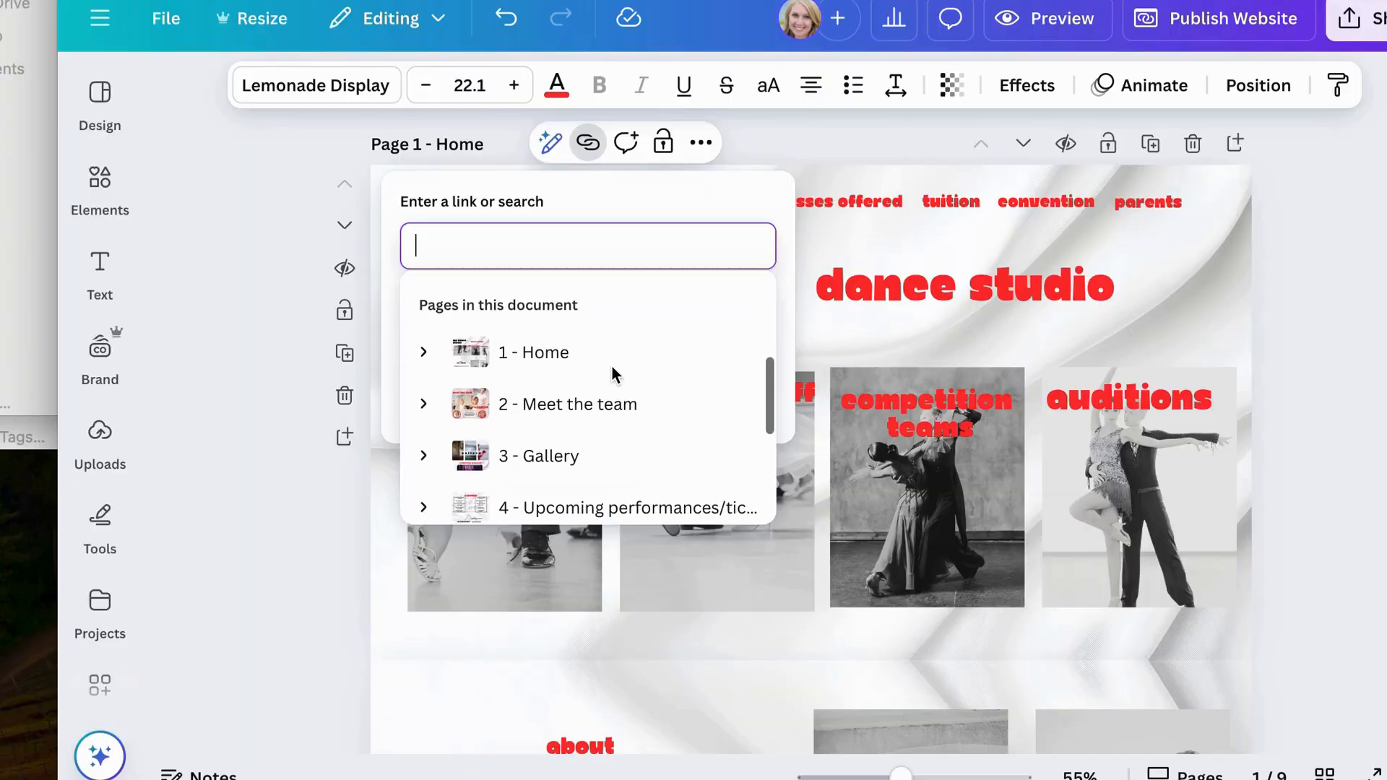
scroll(612, 366, "down", 3)
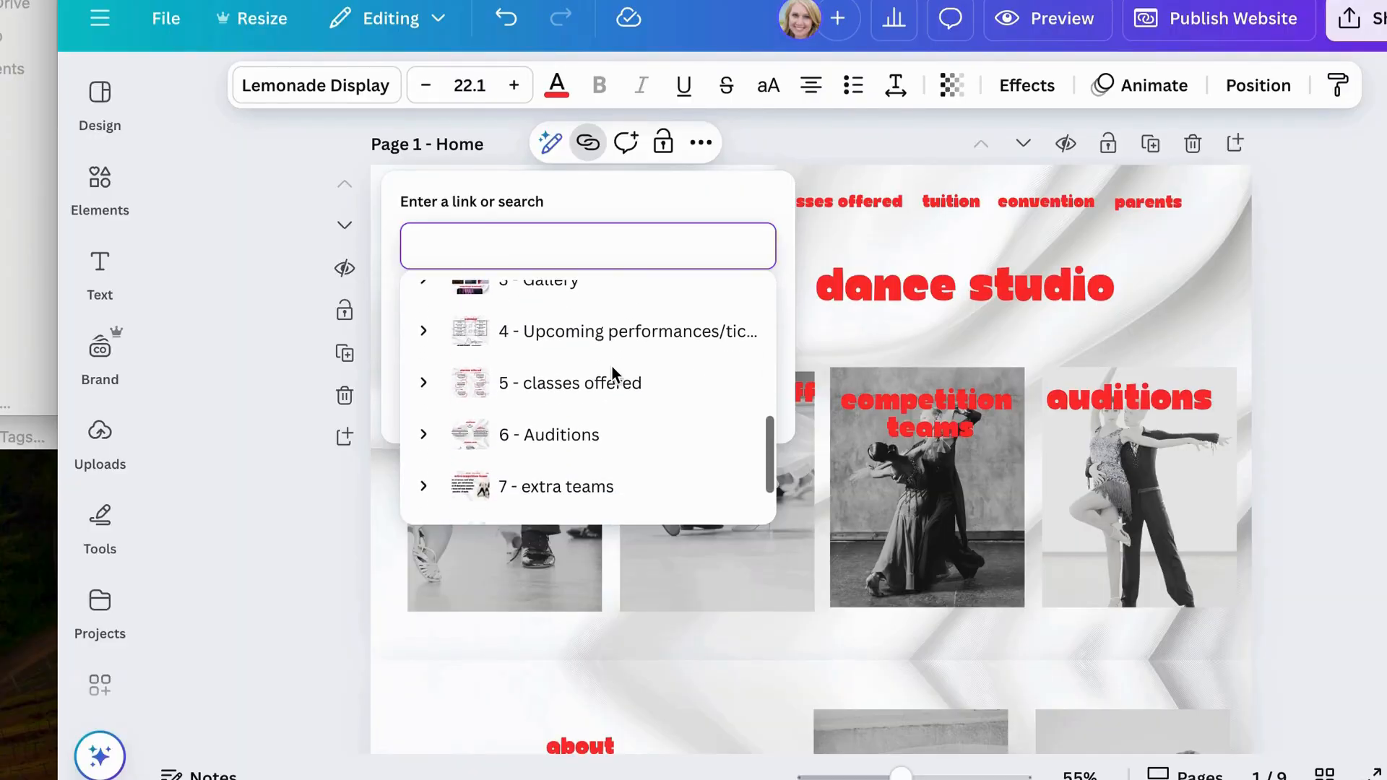
scroll(612, 366, "up", 2)
scroll(611, 366, "up", 2)
left_click(542, 348)
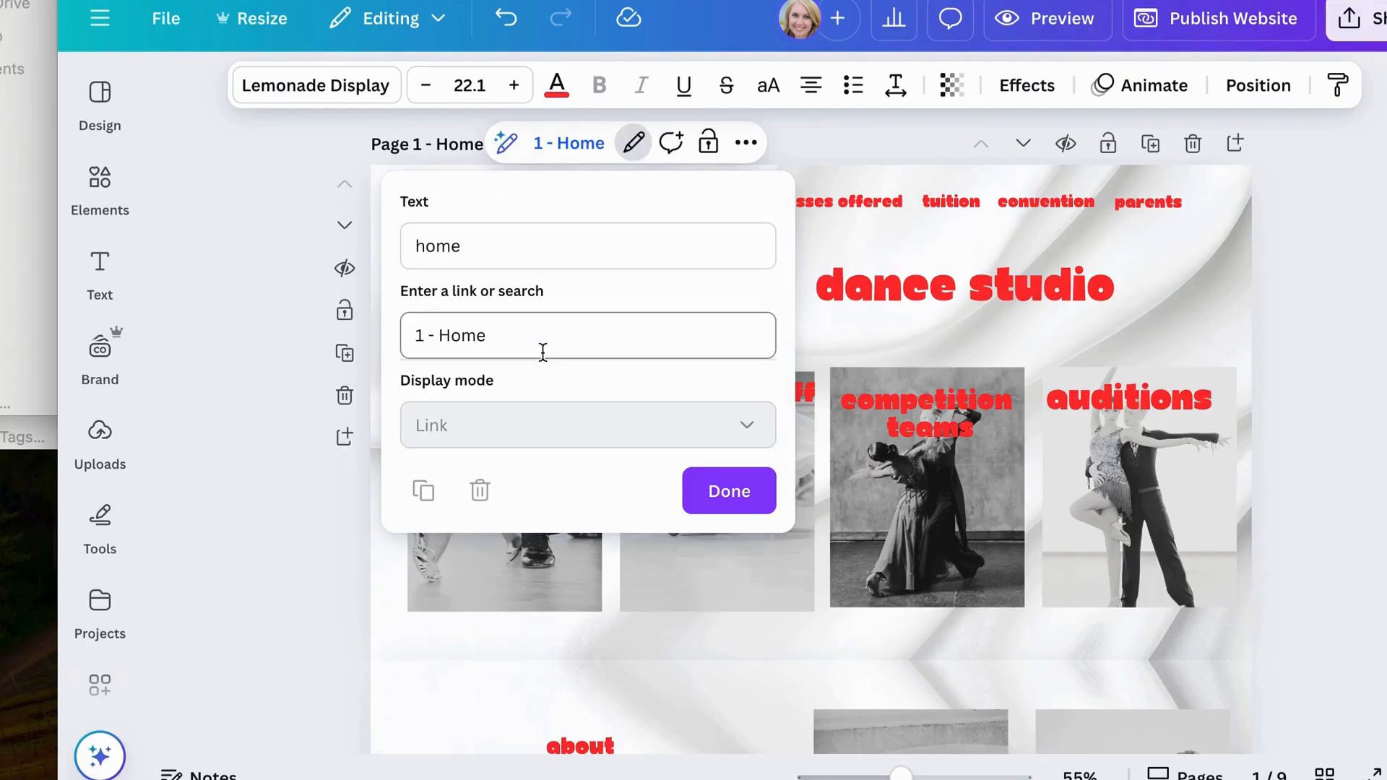
left_click(729, 490)
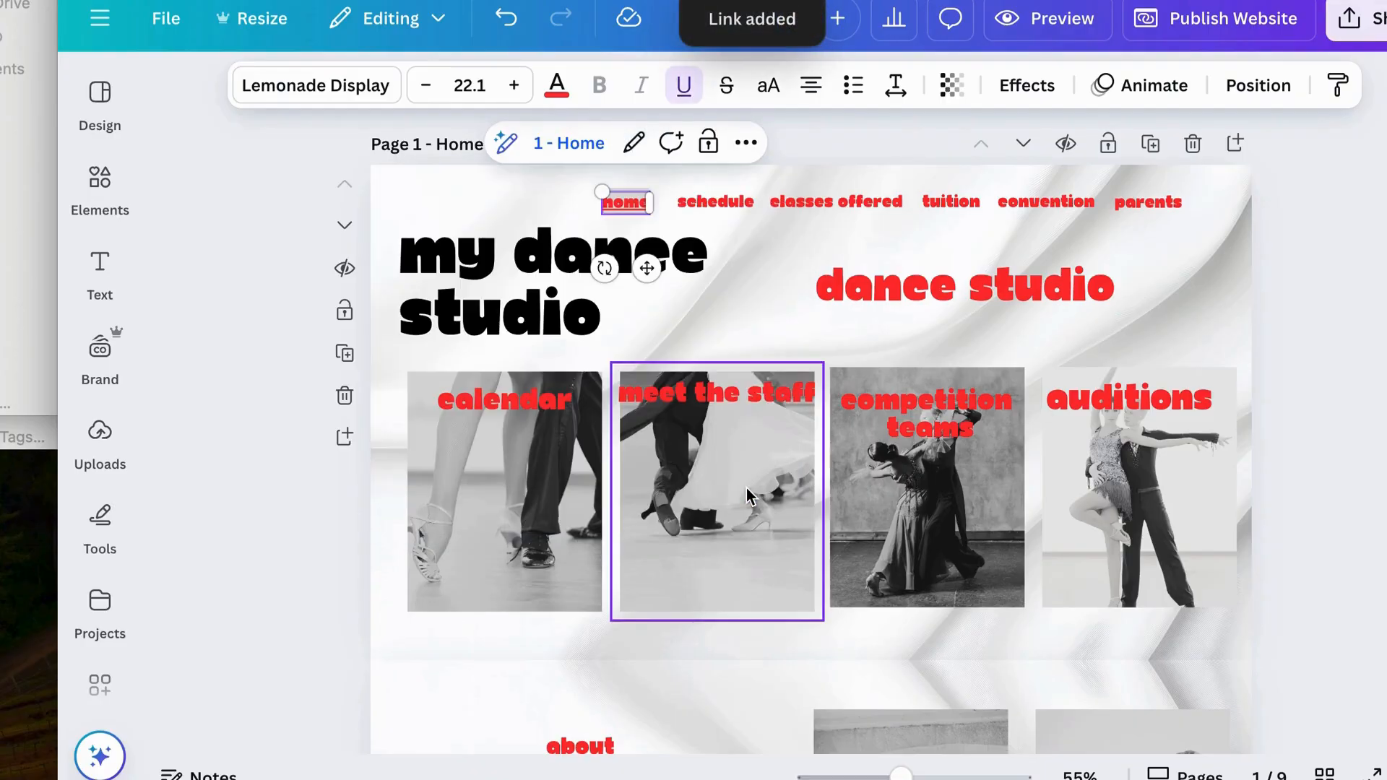
left_click(303, 565)
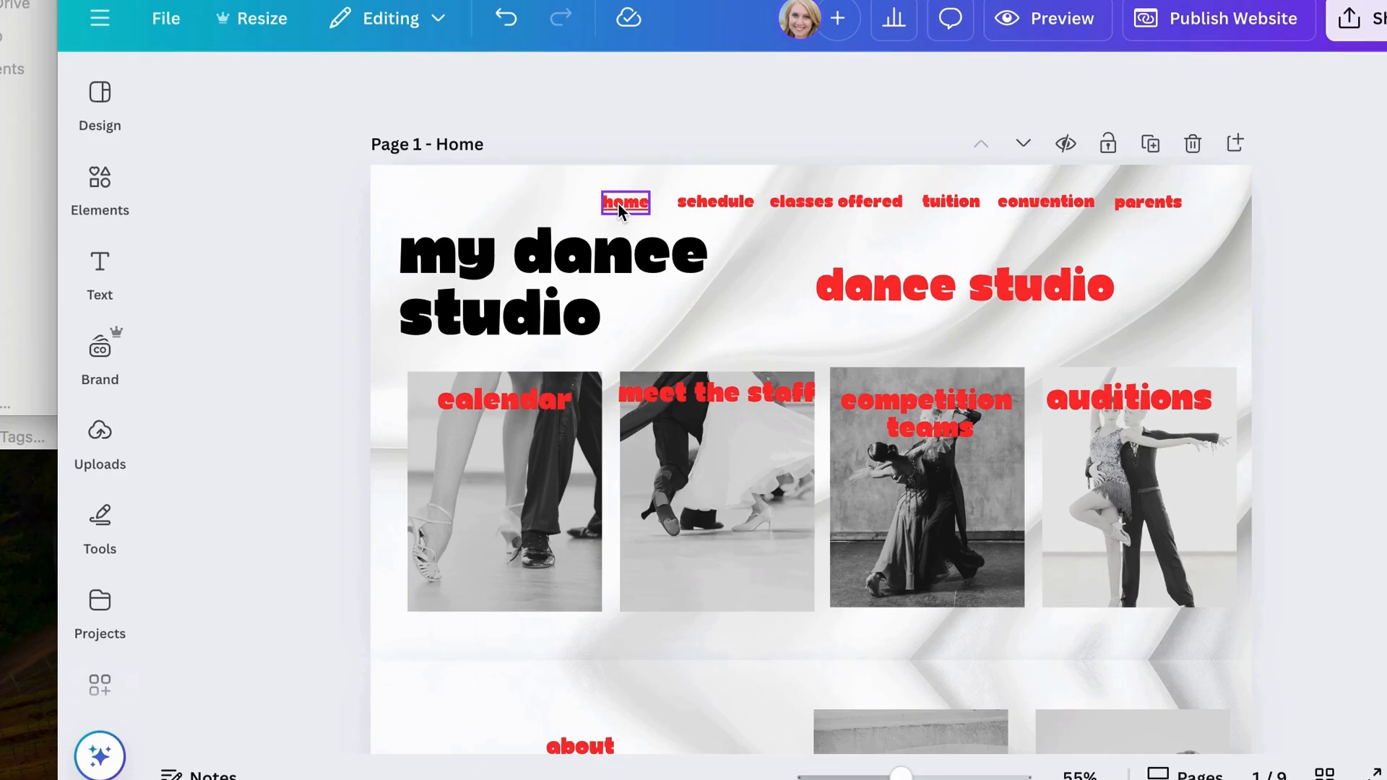
Step: Examine page 2's navigation row and the document pages offered as link targets for the Home page's "calendar" label
scroll(619, 203, "down", 15)
scroll(619, 204, "down", 12)
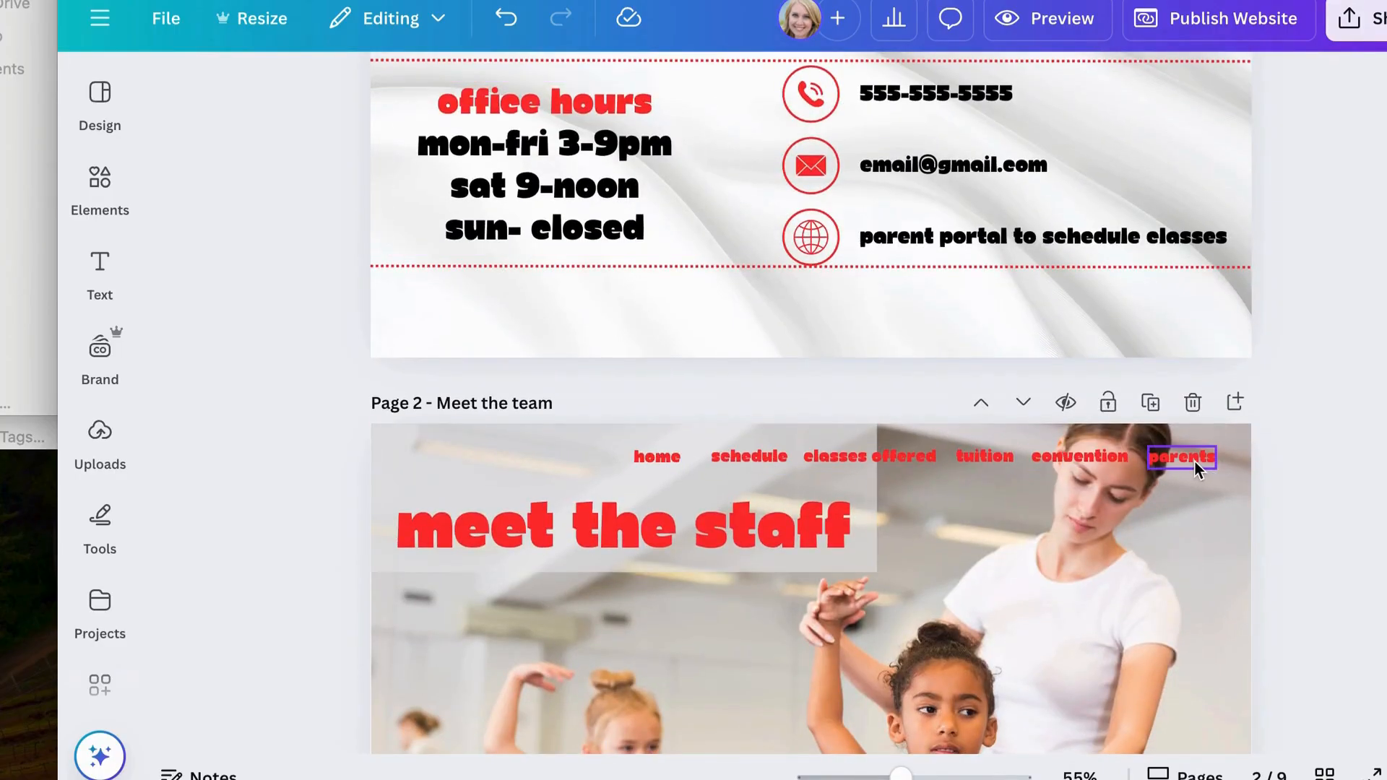
scroll(817, 426, "up", 20)
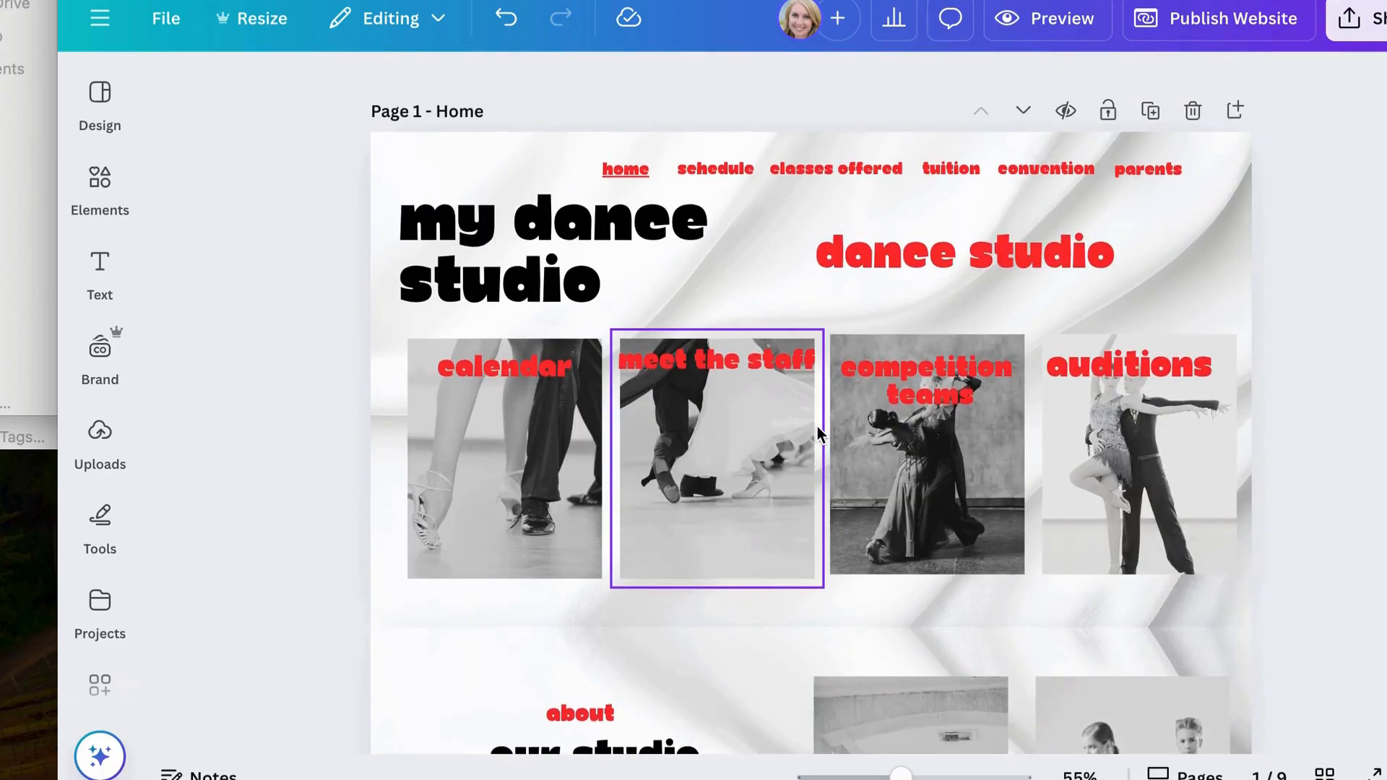
left_click(518, 370)
double_click(515, 365)
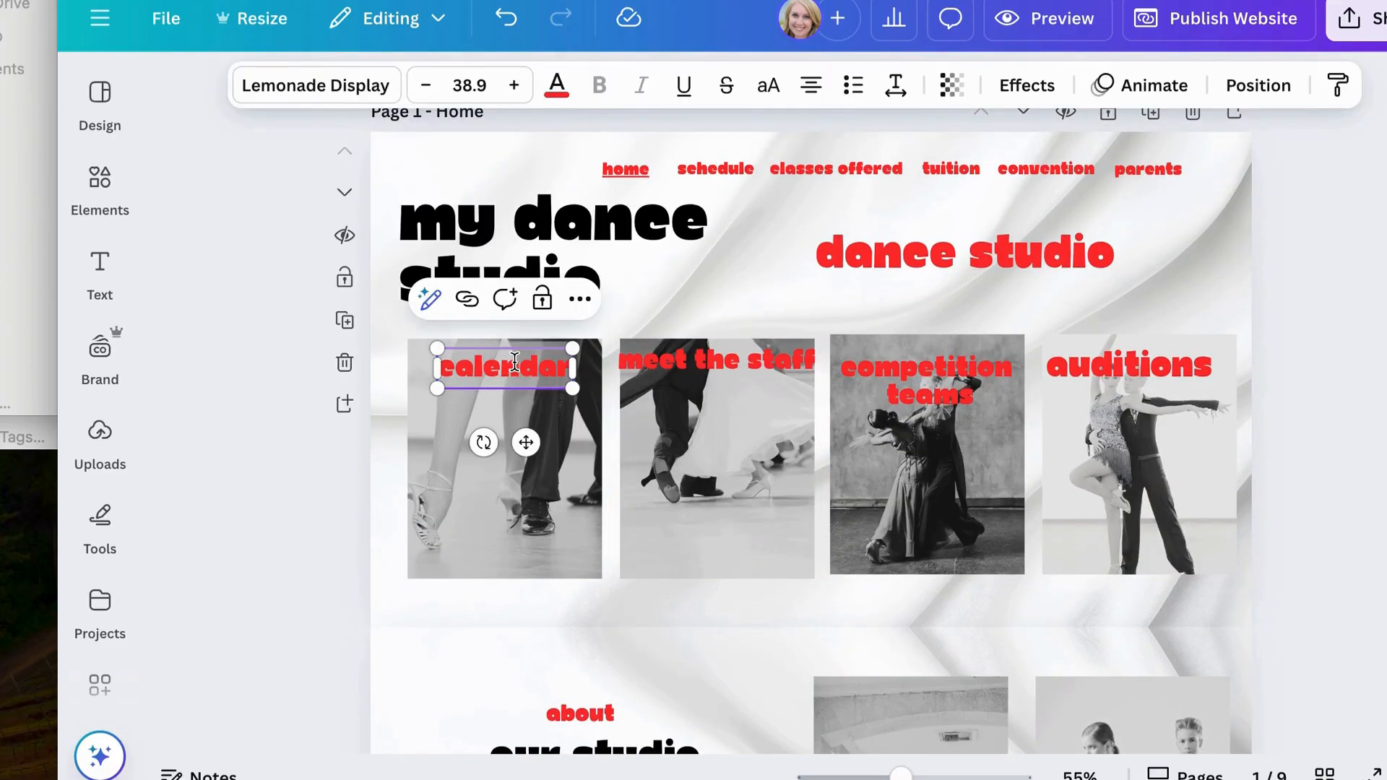
left_click(467, 298)
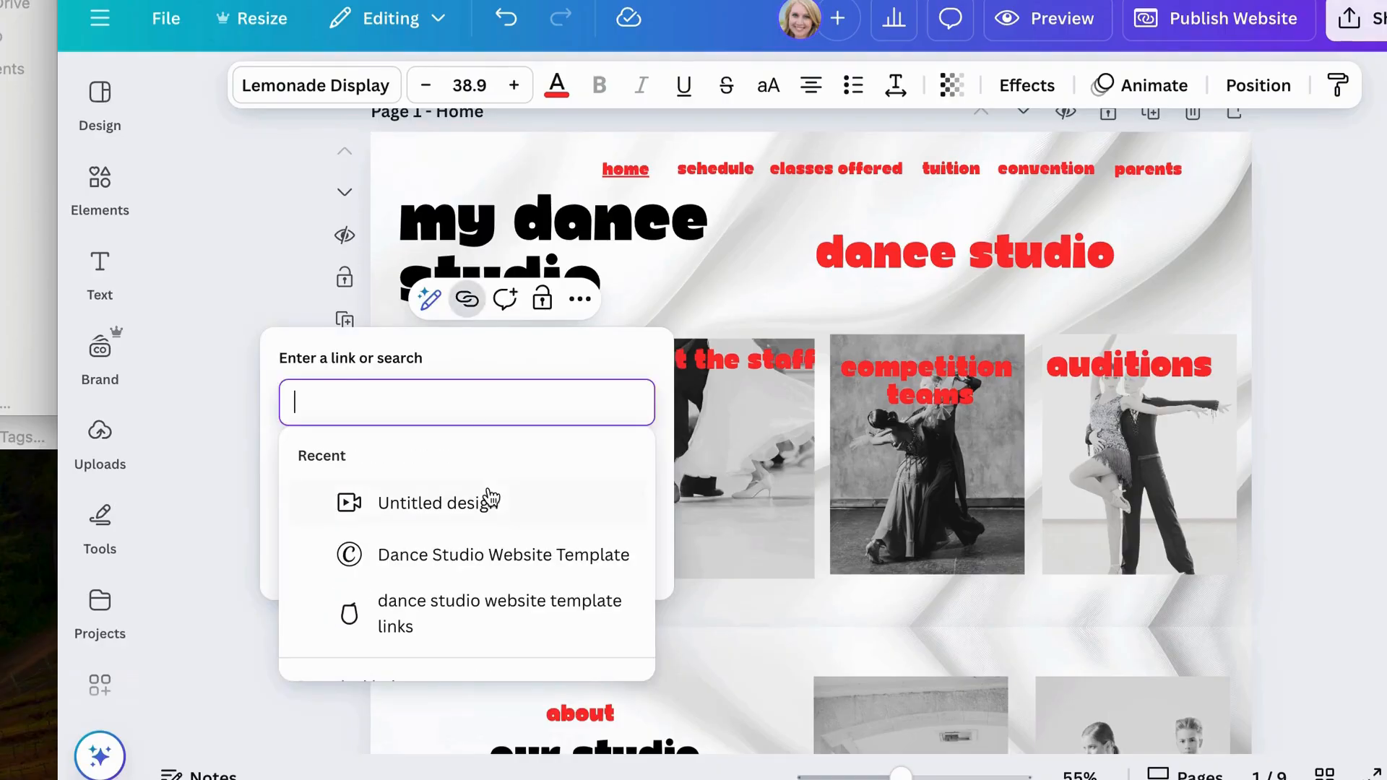
scroll(491, 498, "down", 8)
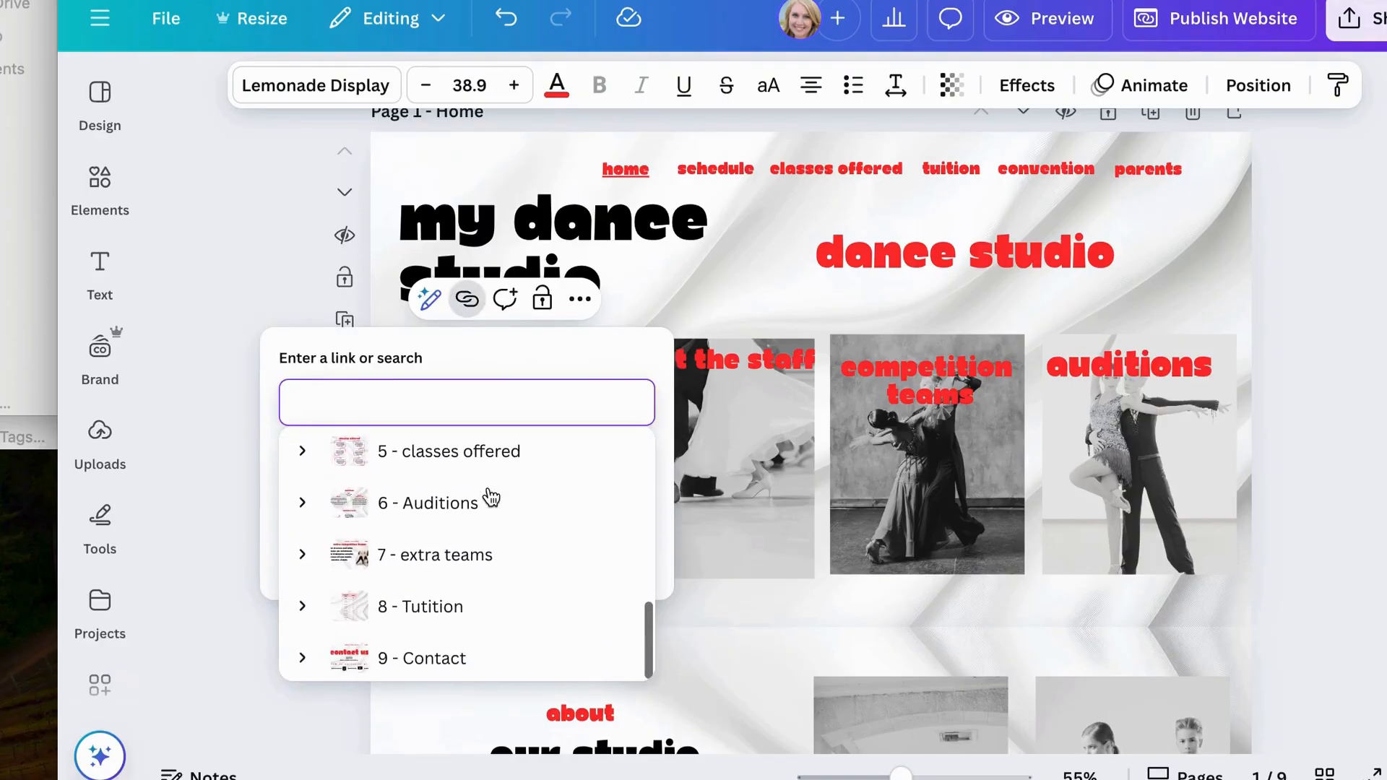
scroll(491, 498, "up", 3)
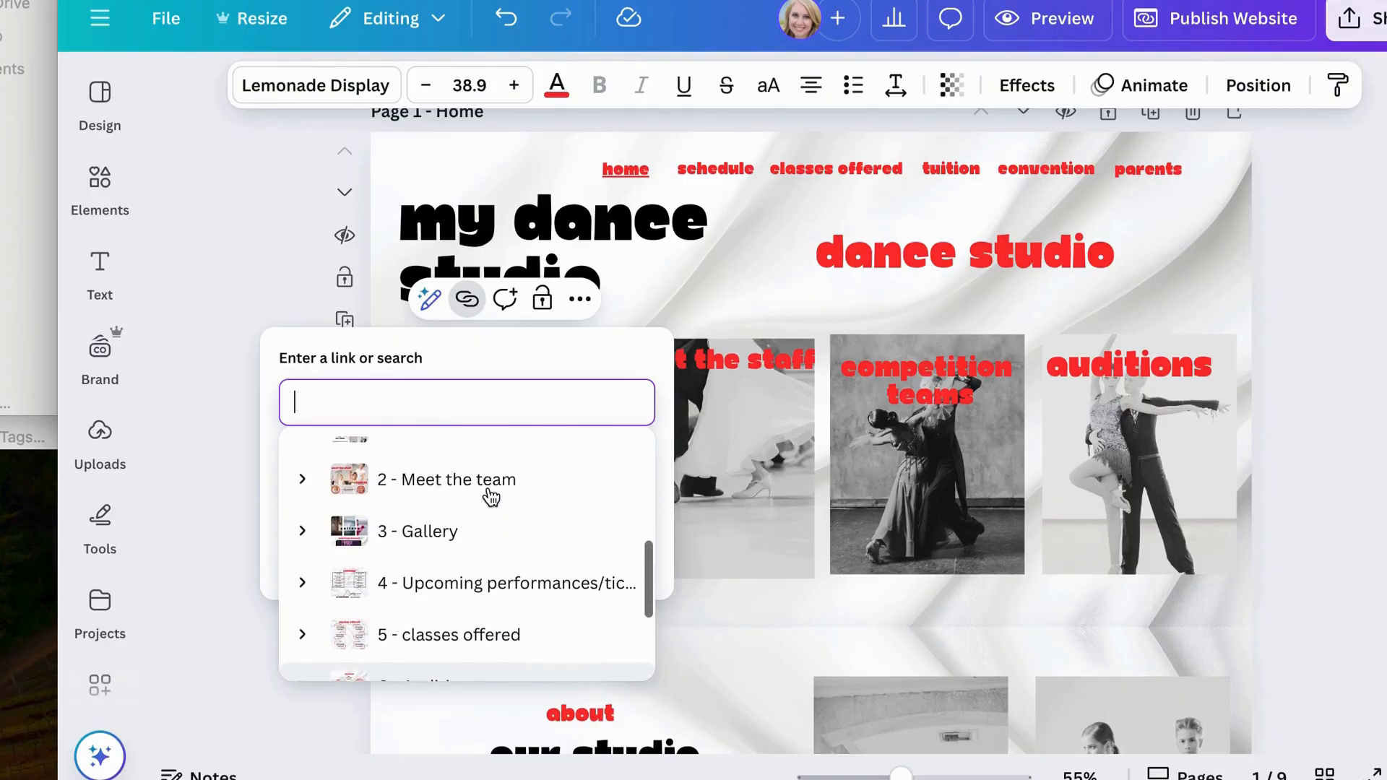
scroll(491, 497, "up", 1)
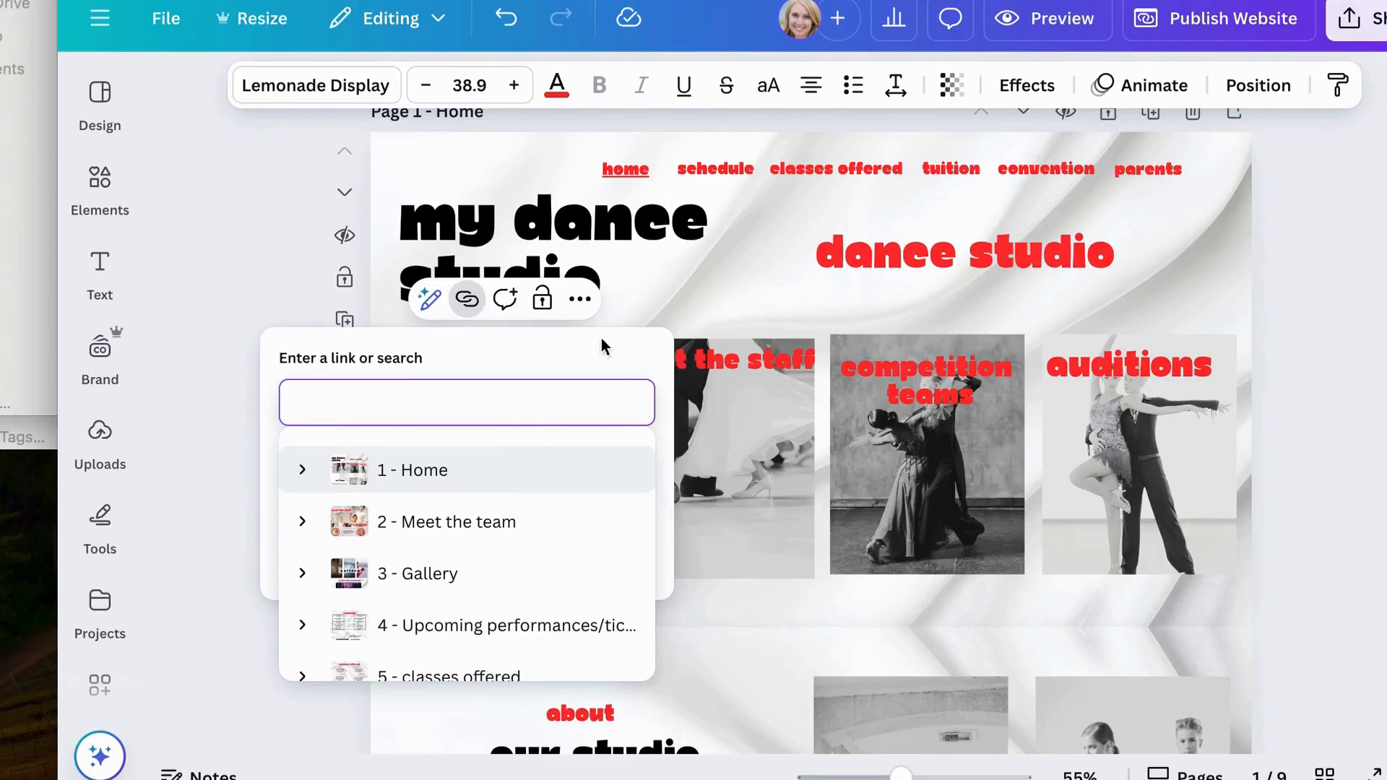
left_click(909, 286)
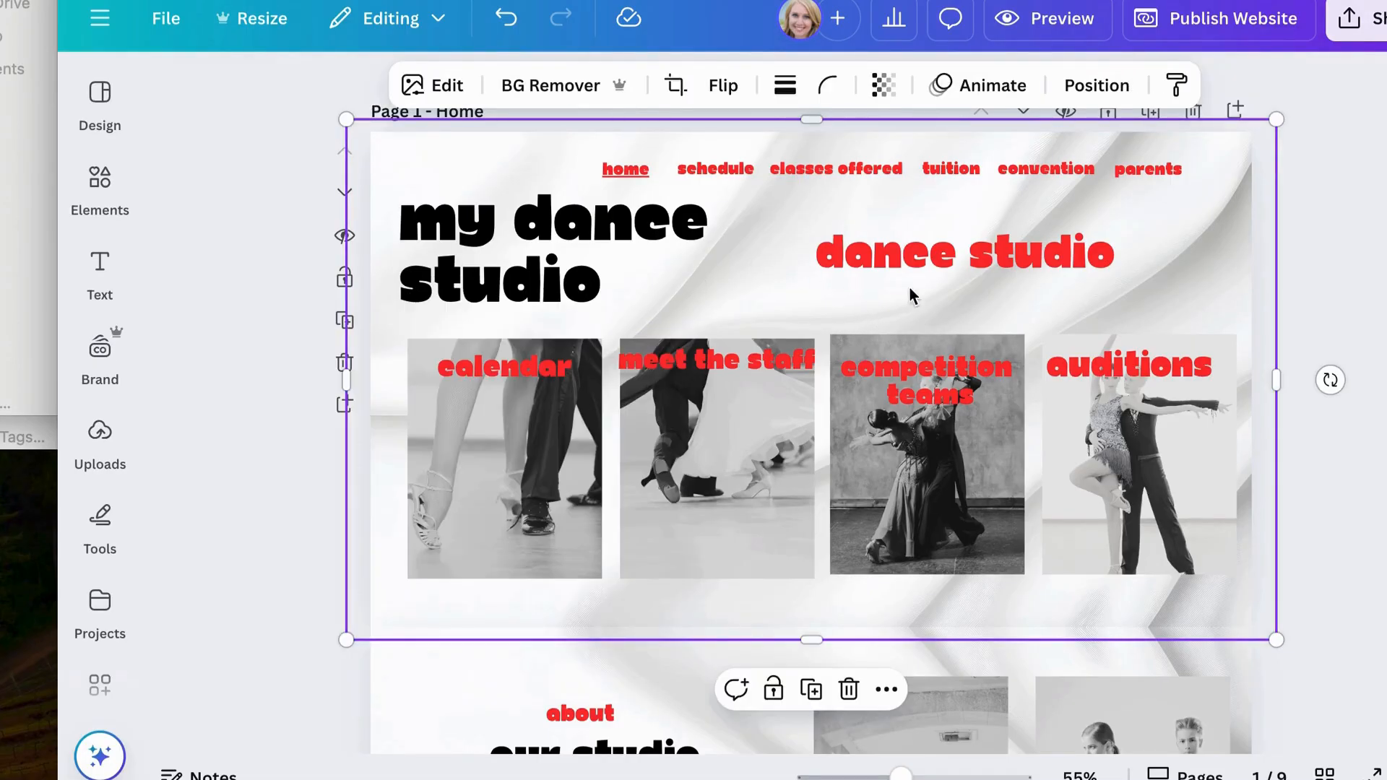
Step: Open the "parents" navigation text and the paragraph below "our studio" for editing, and look over the styles section
left_click(1166, 172)
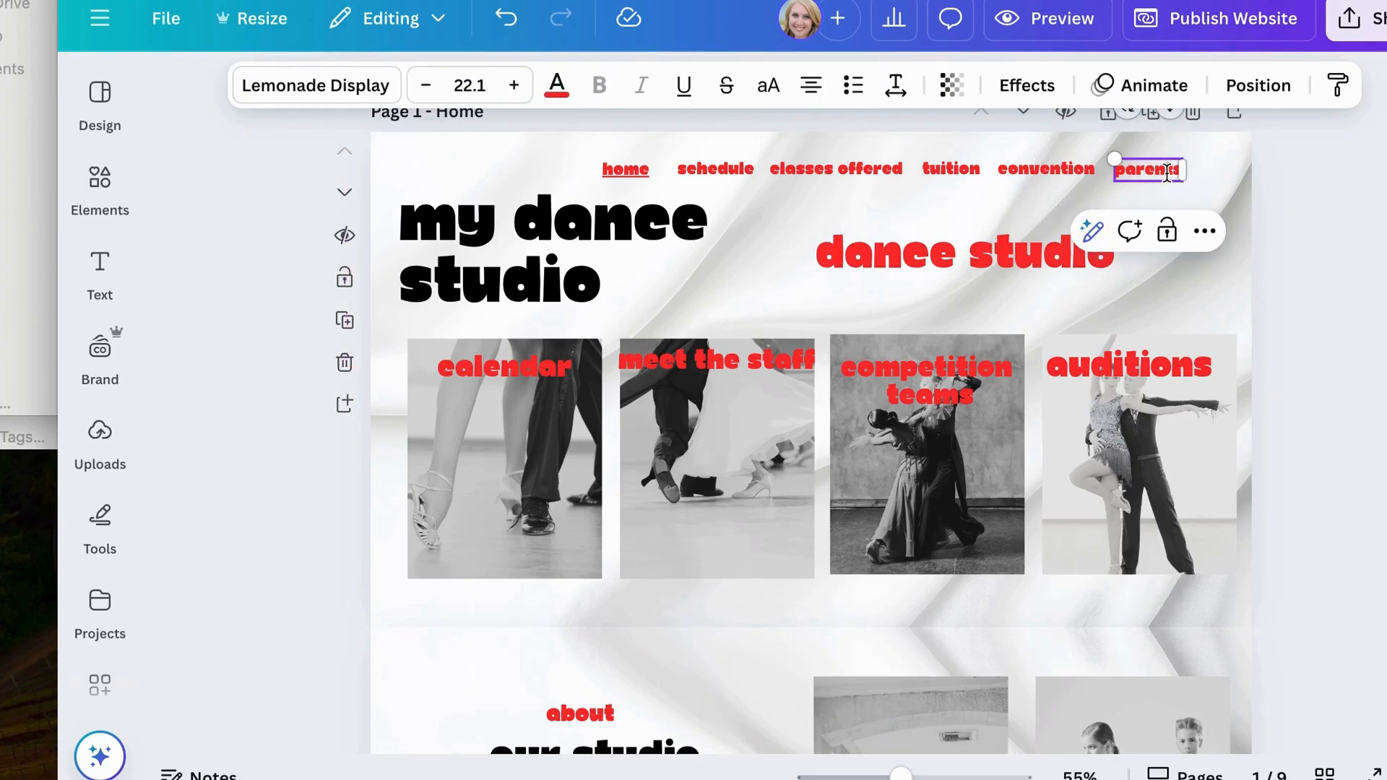
left_click(1166, 171)
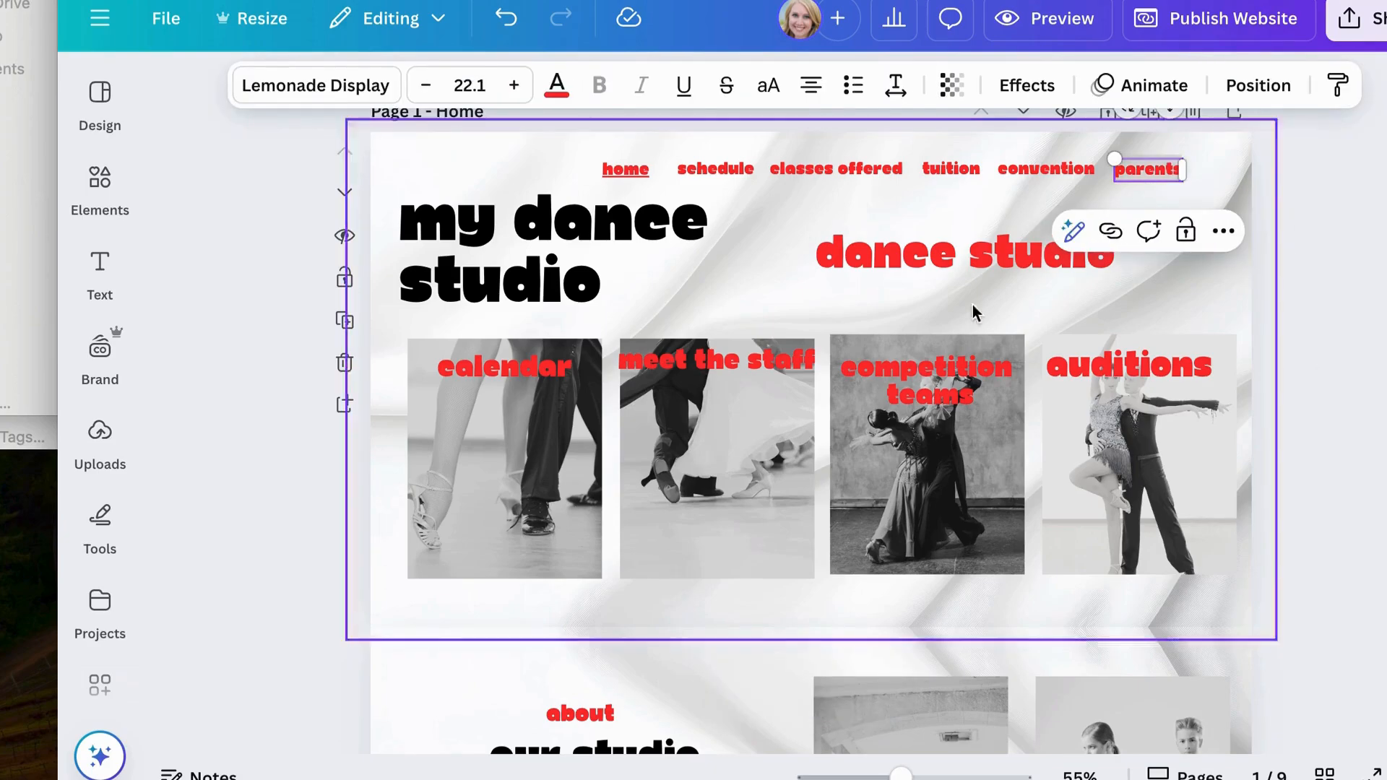
scroll(708, 486, "down", 5)
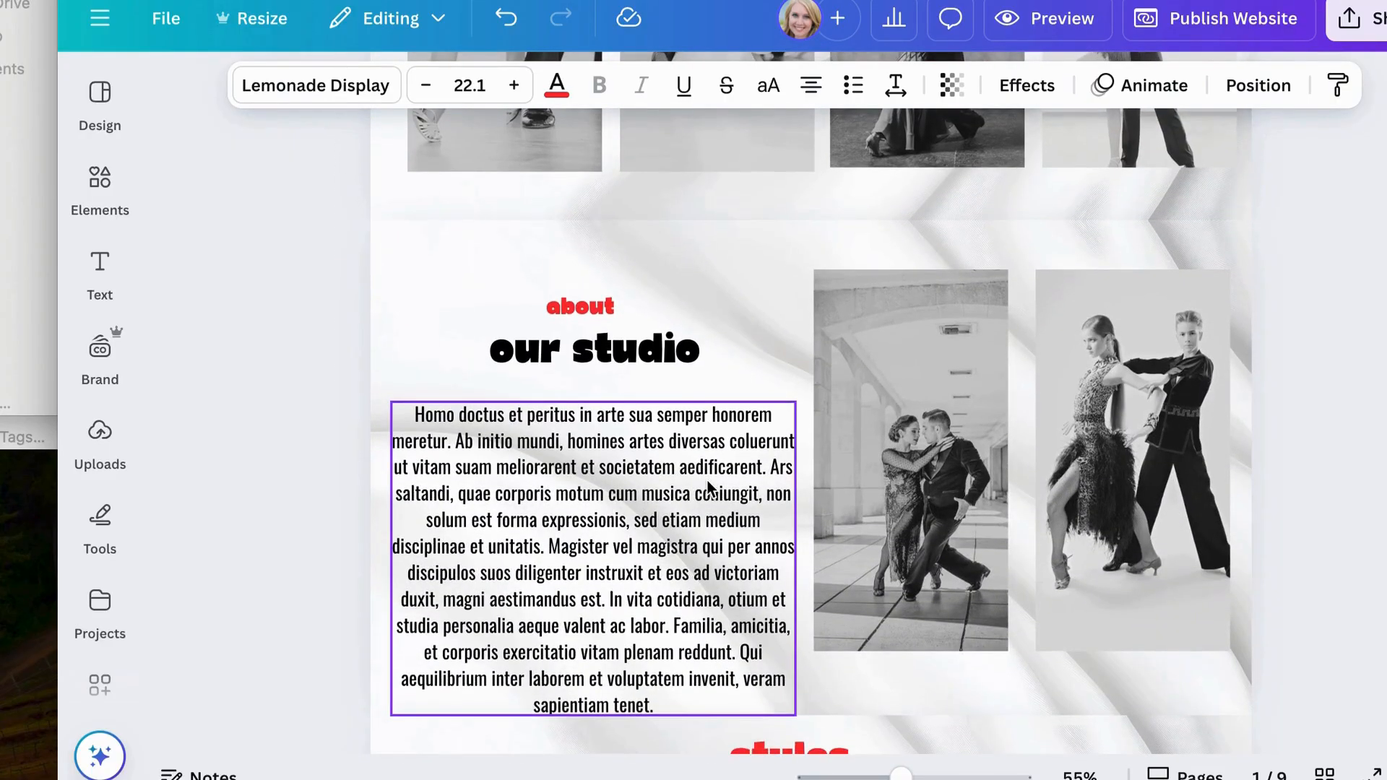
left_click(636, 511)
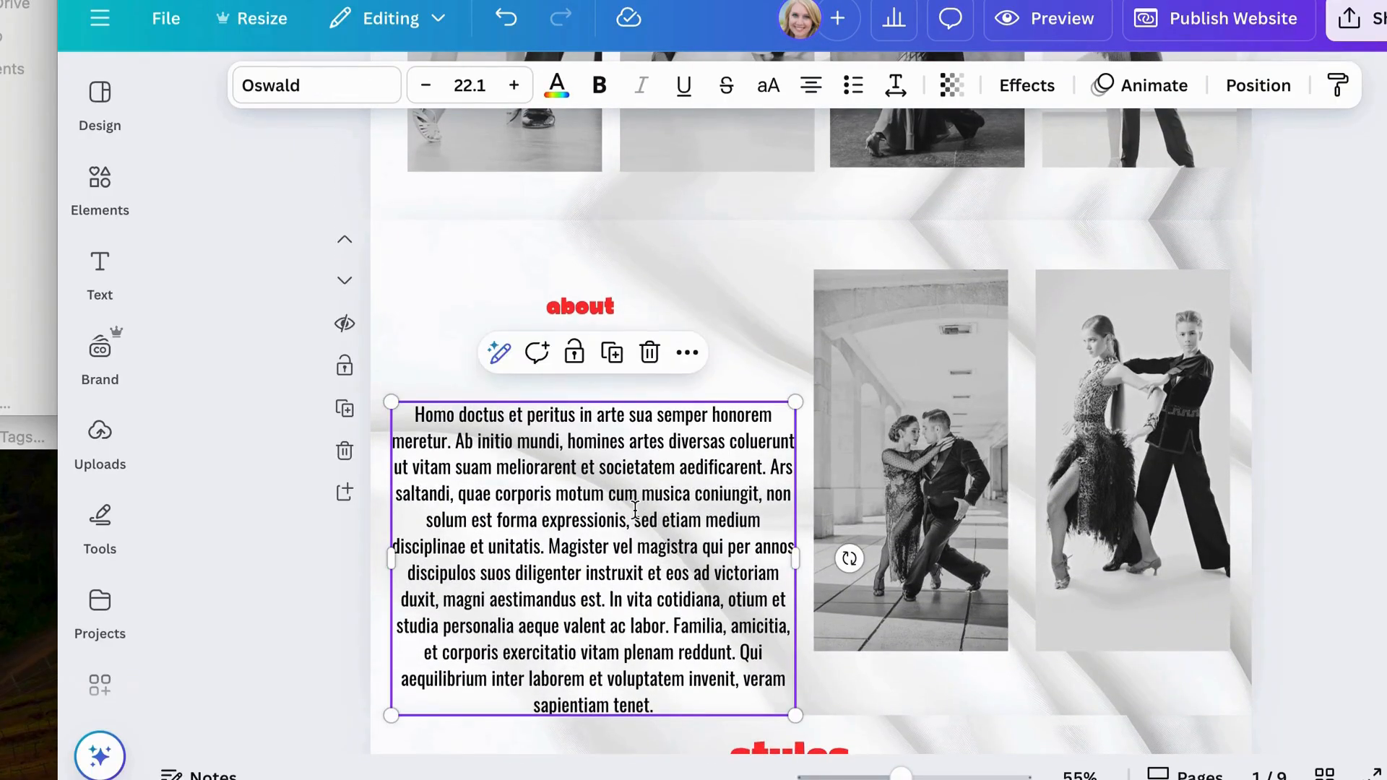
left_click(636, 512)
scroll(636, 511, "down", 7)
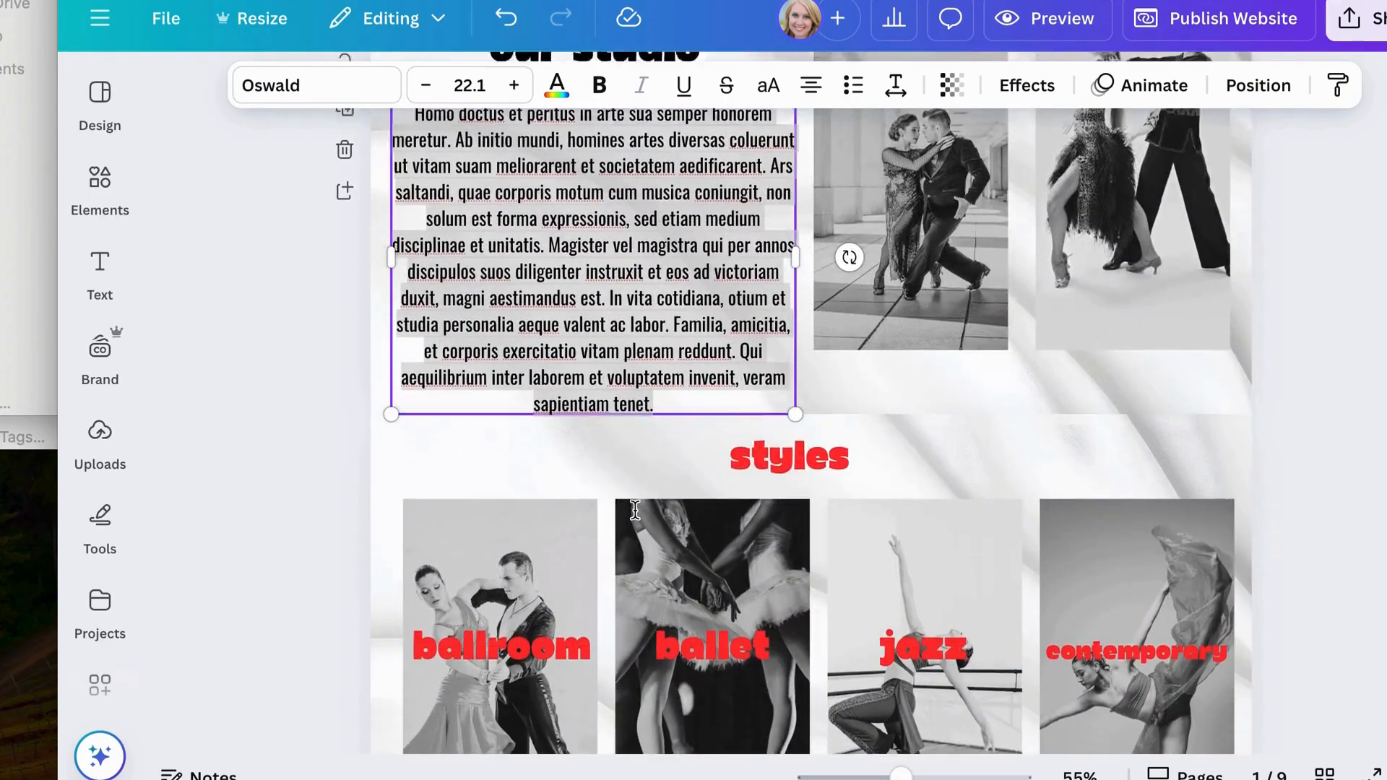
scroll(636, 516, "down", 2)
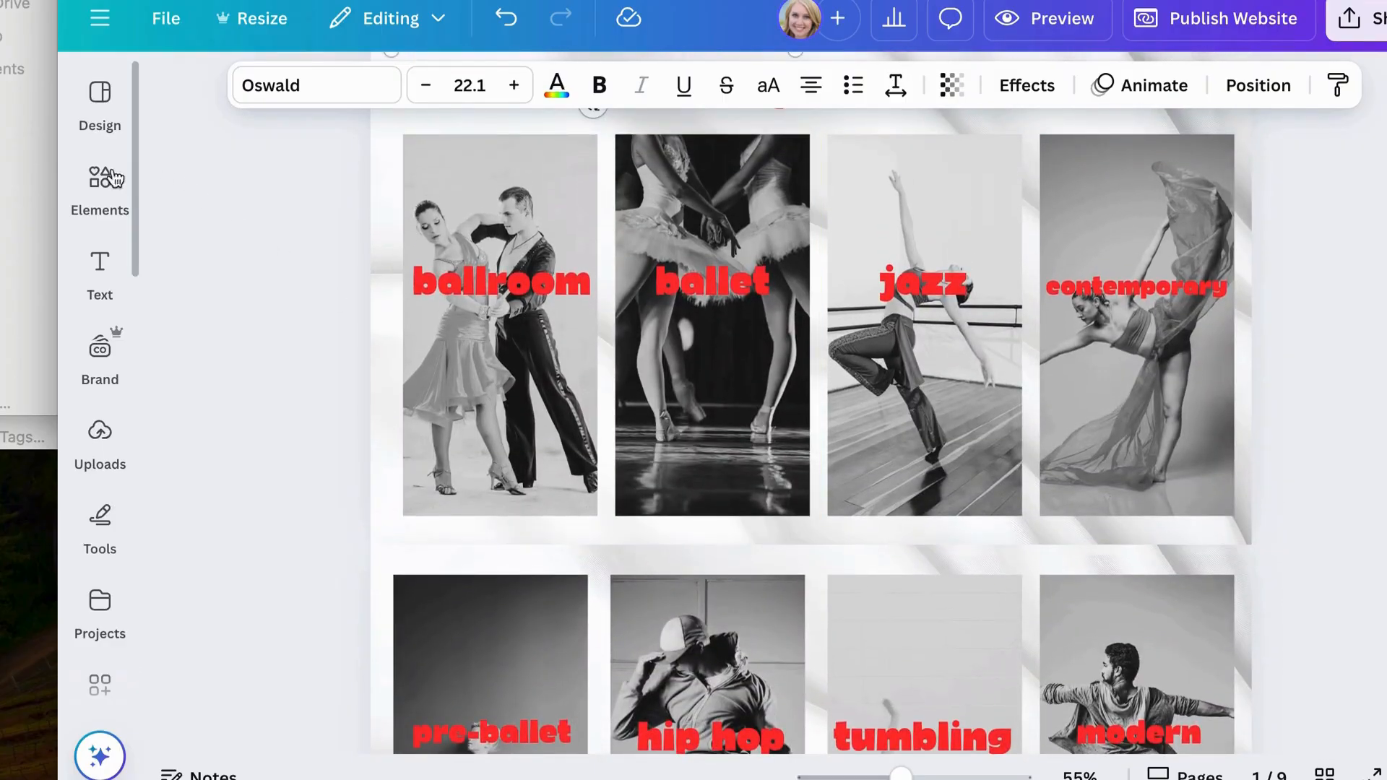
Step: Examine the "ballroom dancer" photo results and the Home page's dance style photos down to the program descriptions
left_click(100, 187)
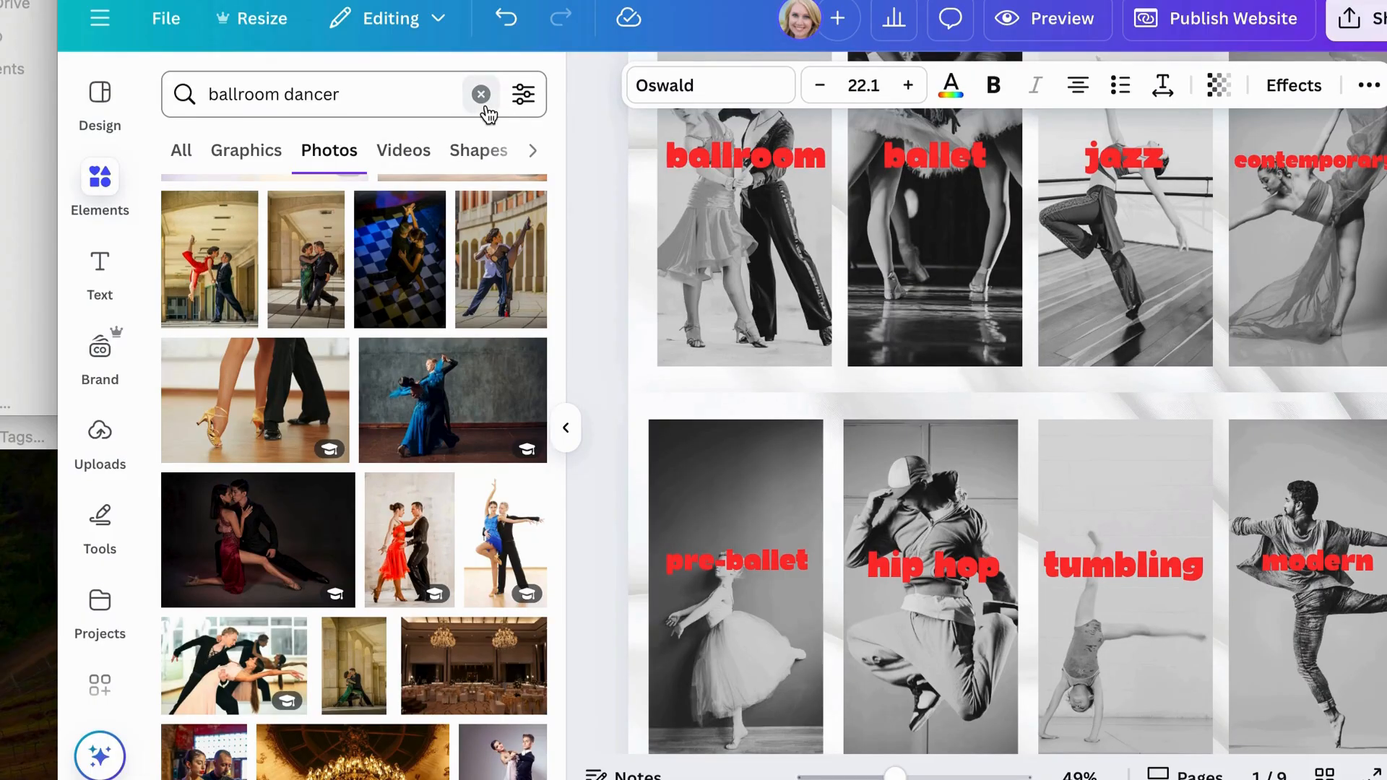
left_click(583, 270)
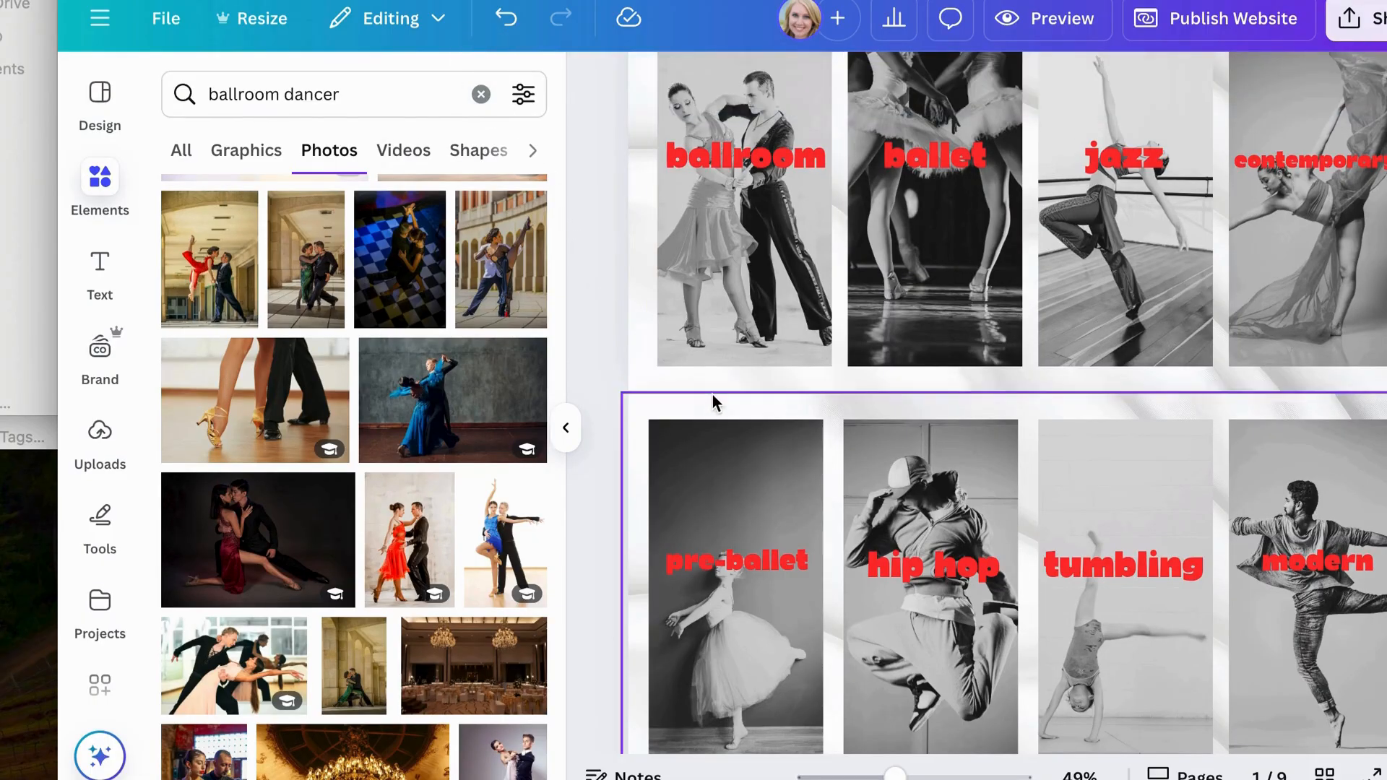
scroll(712, 394, "down", 5)
left_click(570, 436)
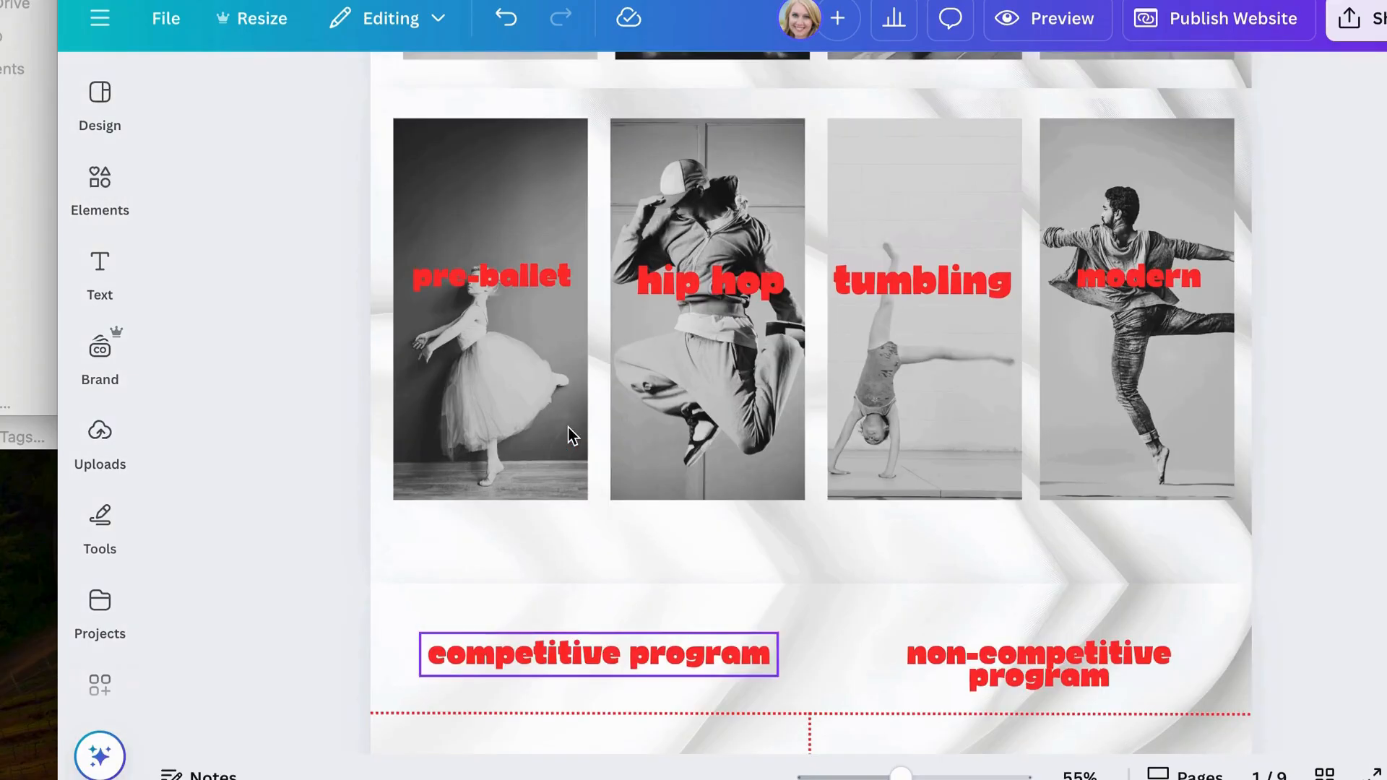
scroll(725, 412, "down", 4)
scroll(726, 412, "up", 1)
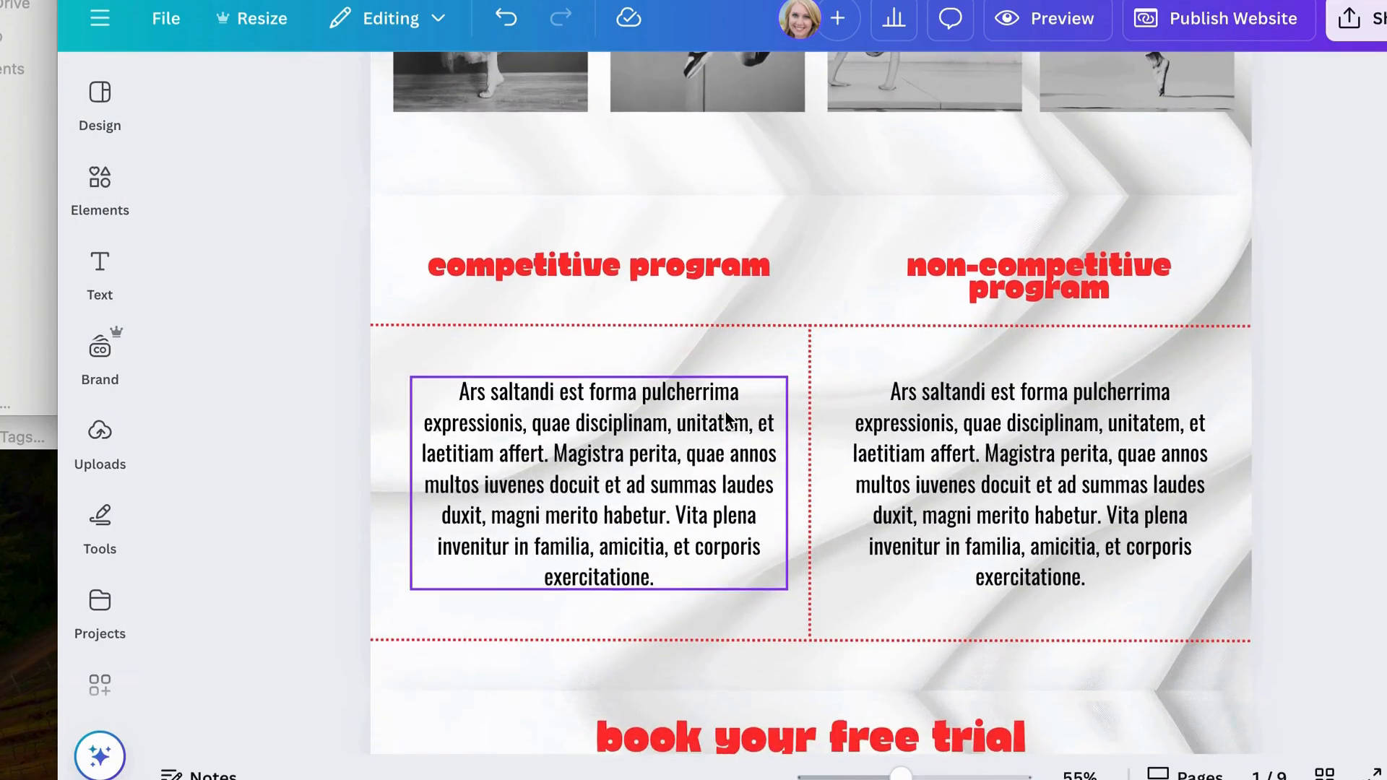
Step: Resize the background image behind the competitive and non-competitive program texts so its left edge lines up with the page edge
left_click(813, 283)
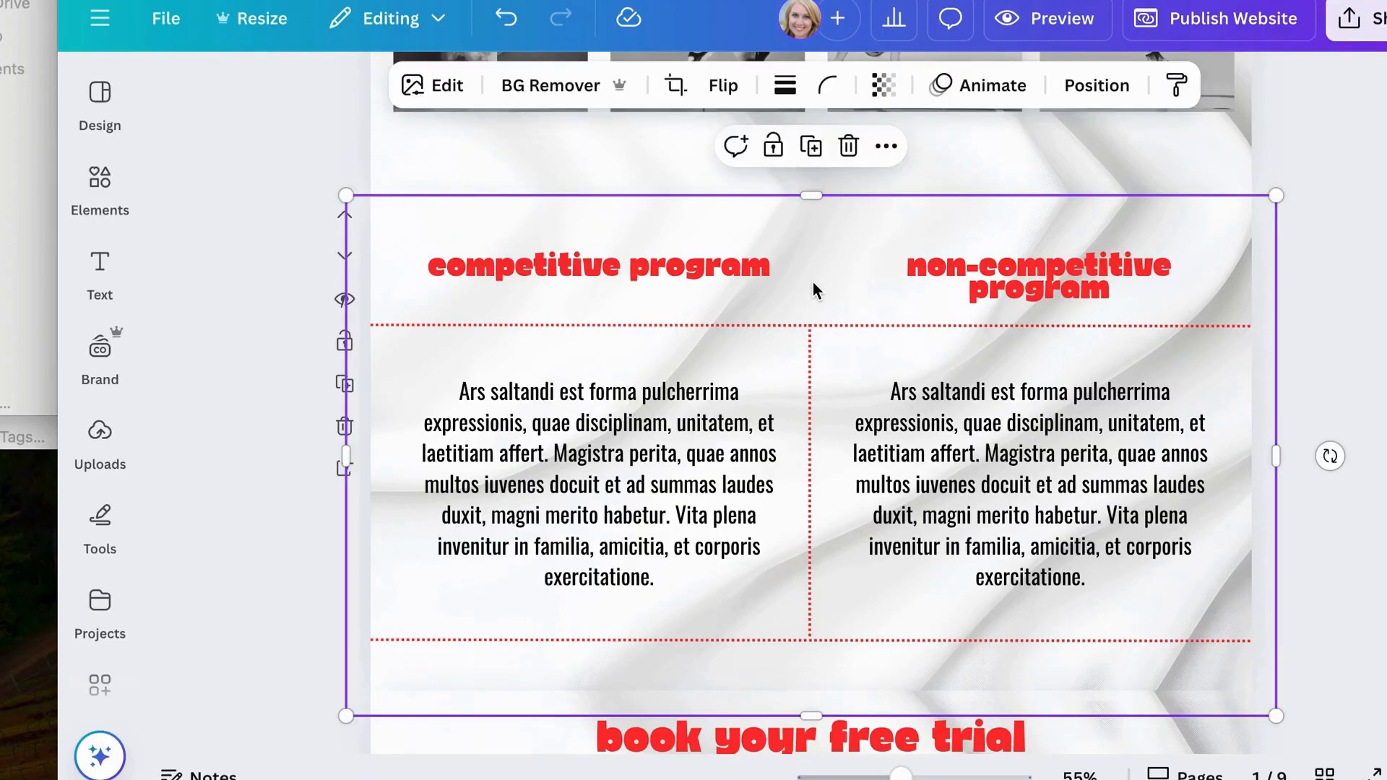
left_click(293, 439)
left_click(408, 543)
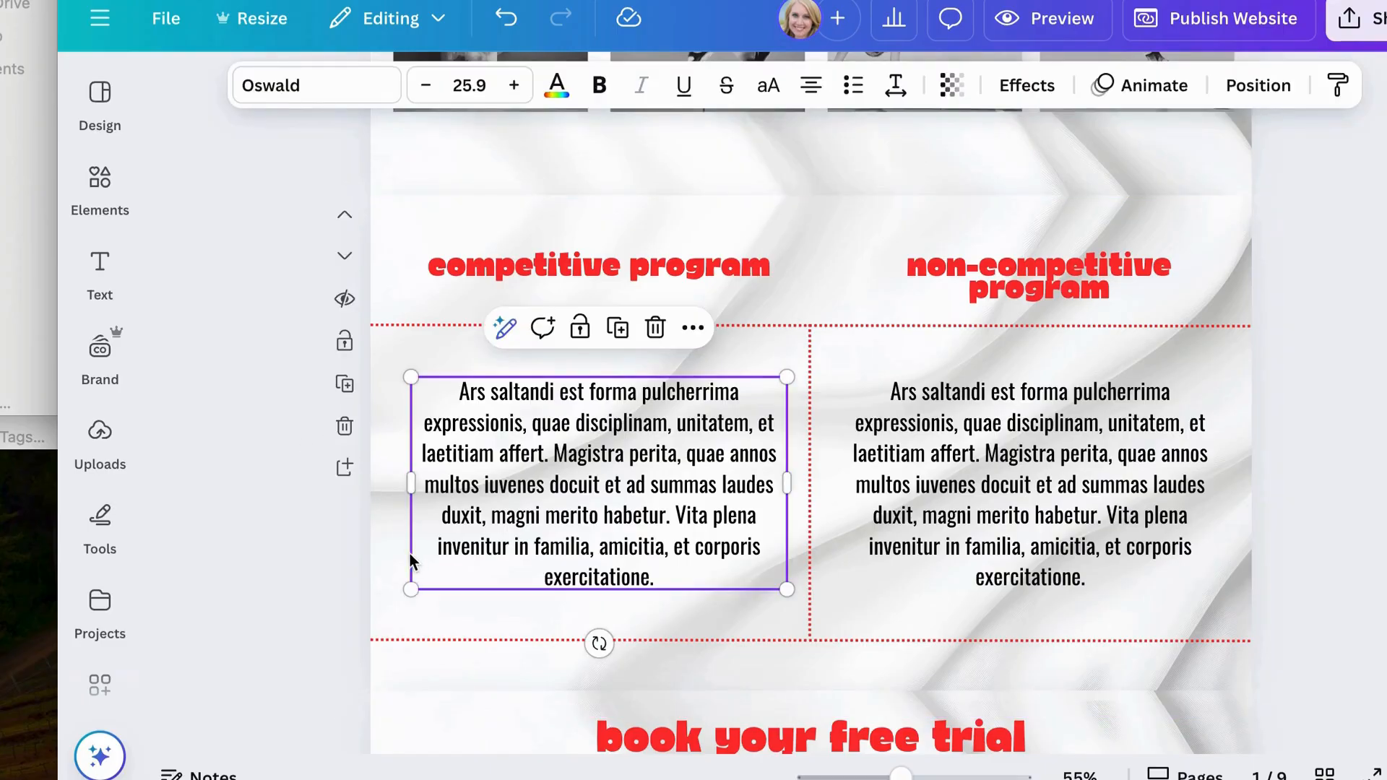
left_click(382, 483)
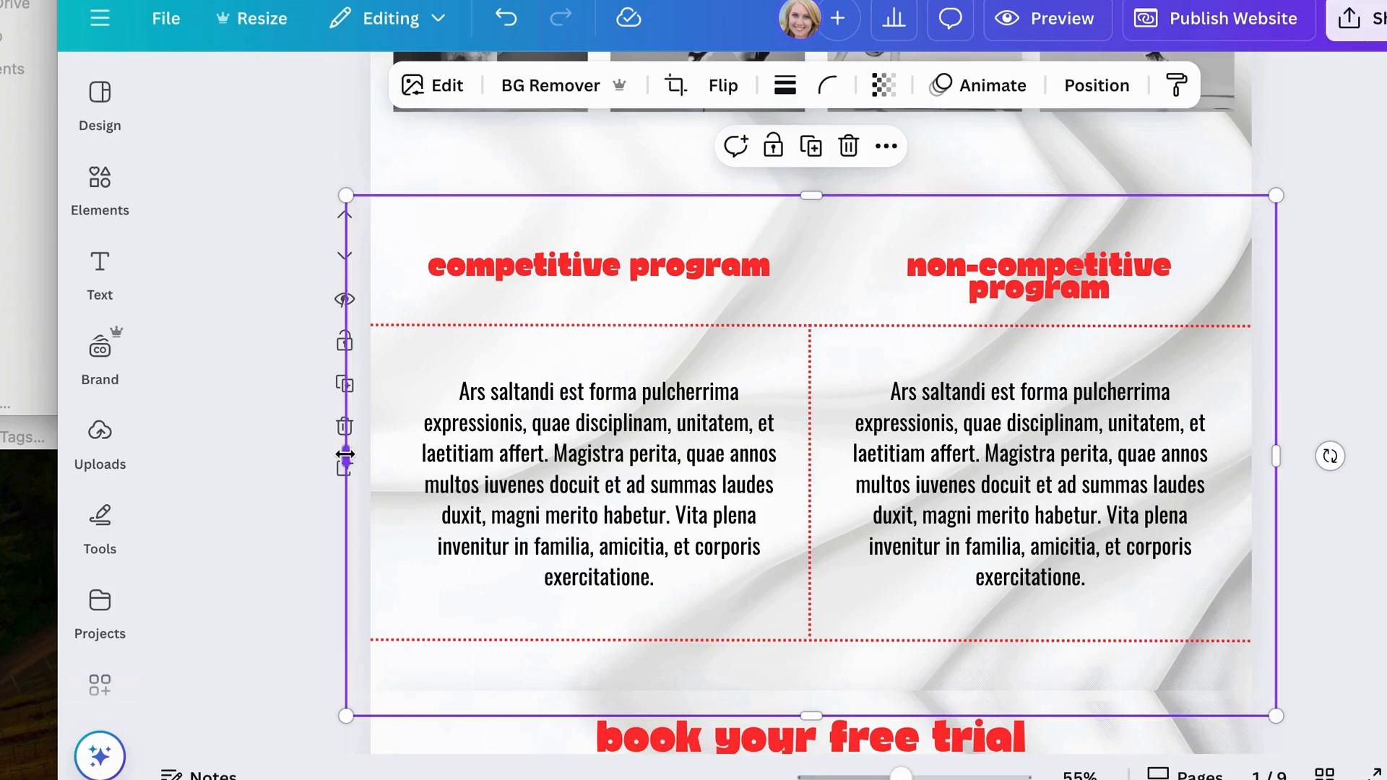
left_click_drag(348, 456, 366, 456)
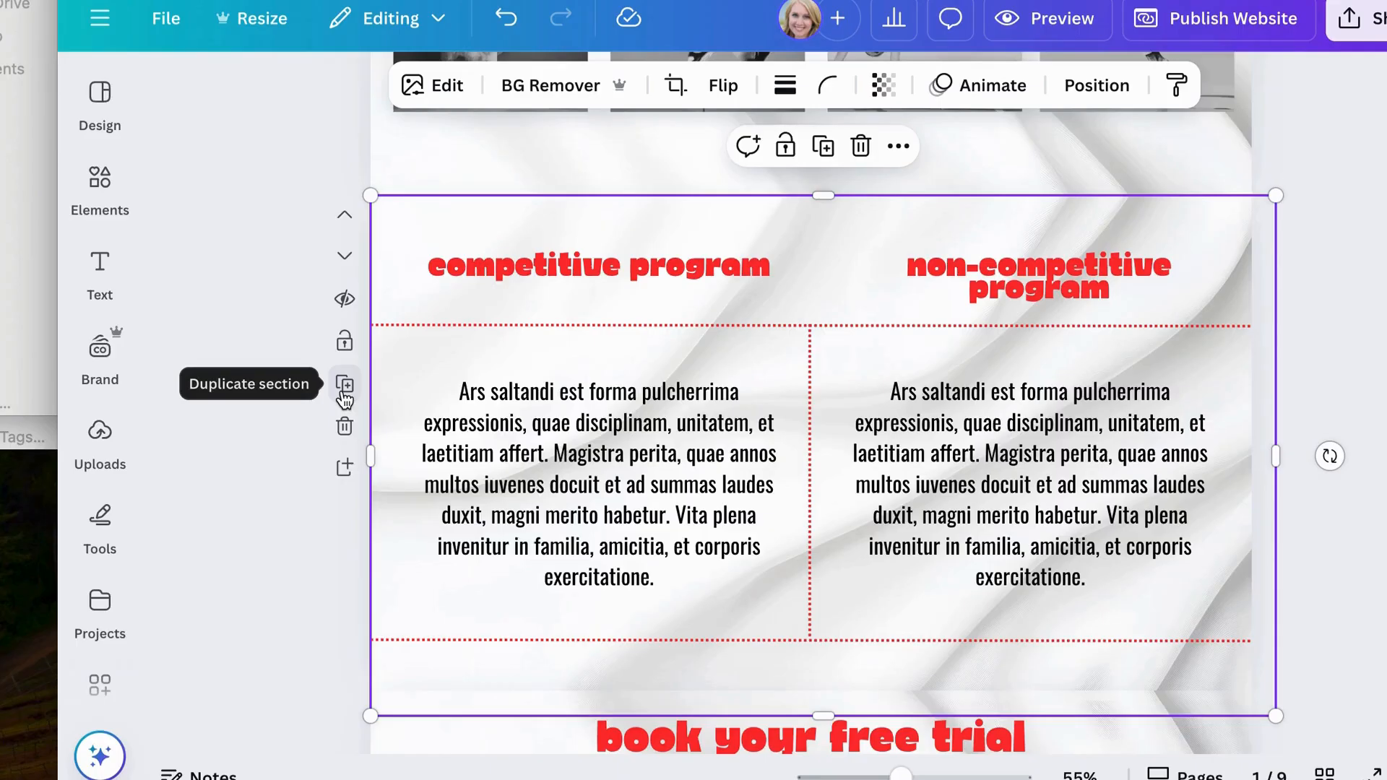
left_click(326, 588)
Step: On the Meet the team page, move the red frame off the first staff bio, open the bio text for editing, and return the frame
scroll(327, 583, "down", 8)
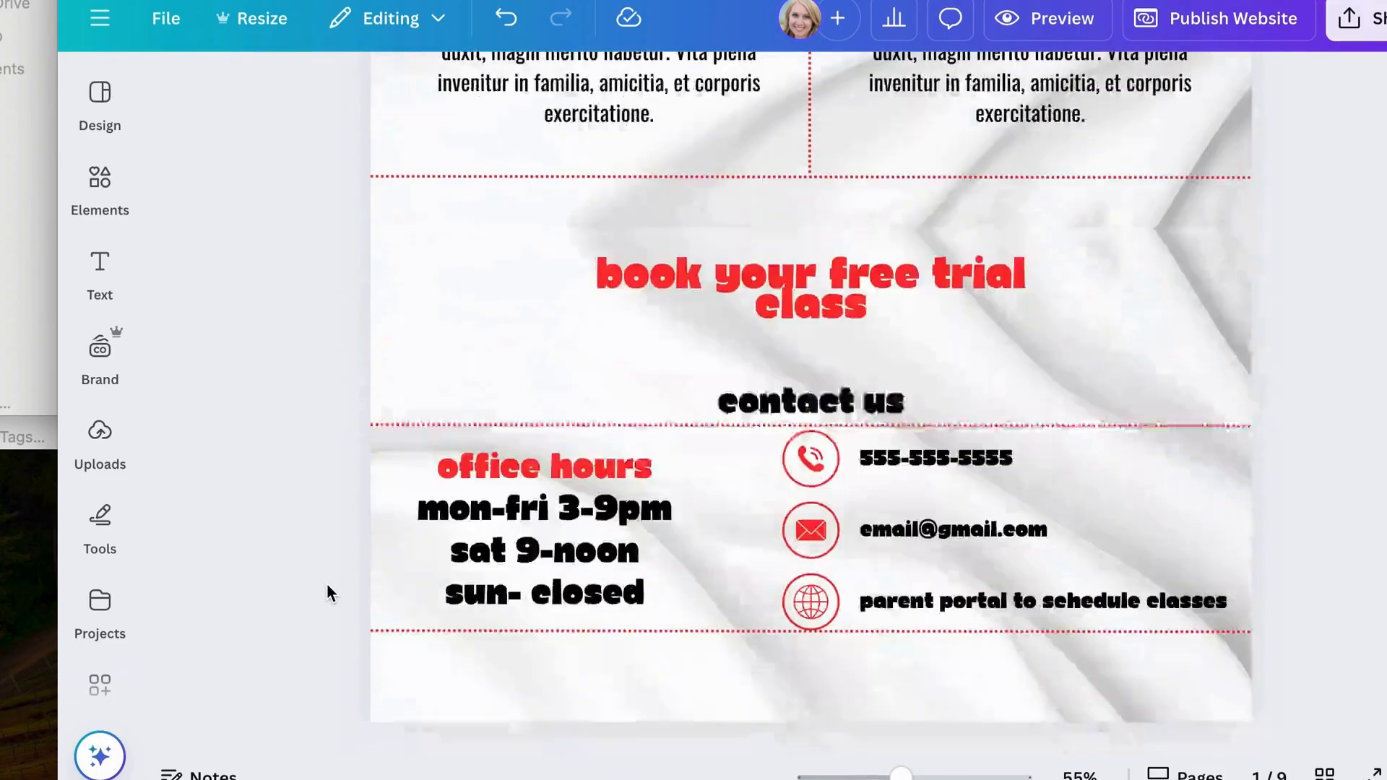
scroll(327, 587, "down", 9)
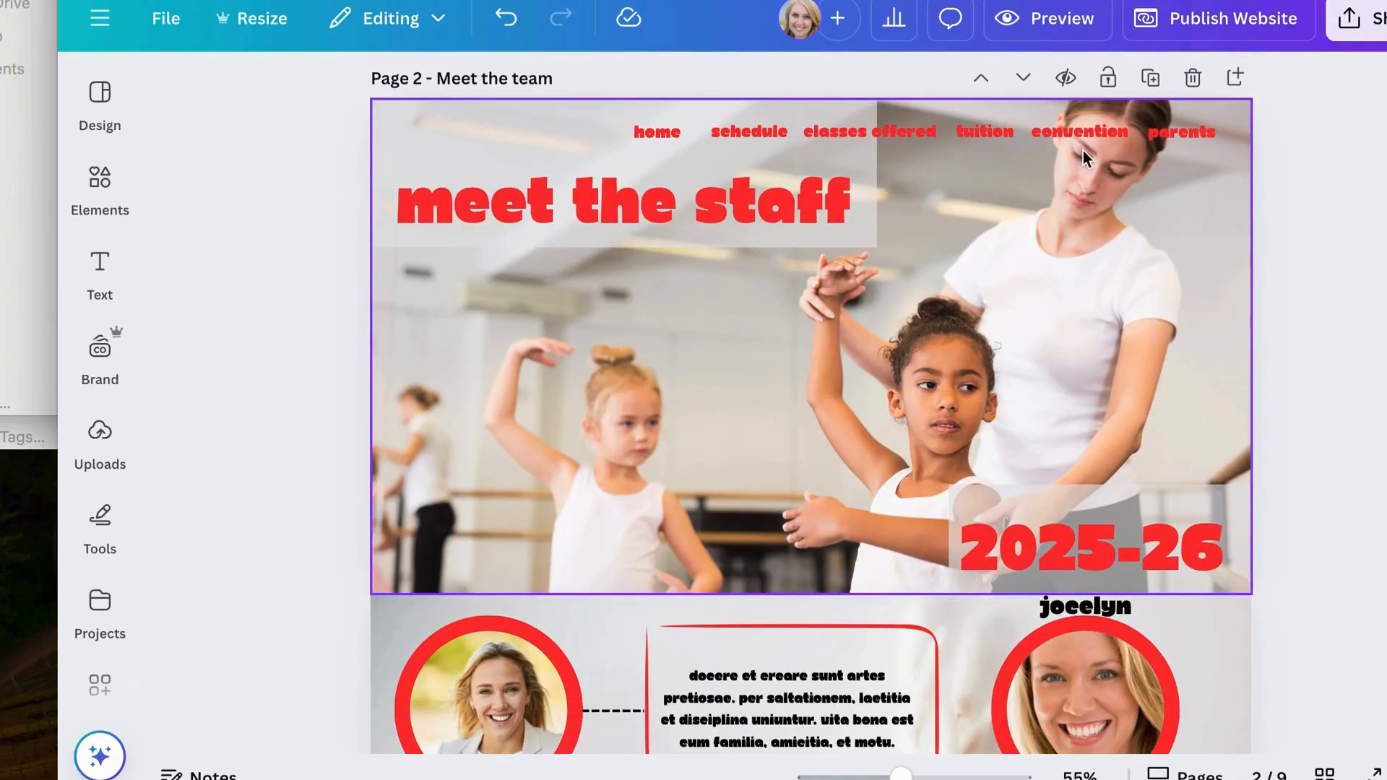
scroll(1057, 266, "down", 4)
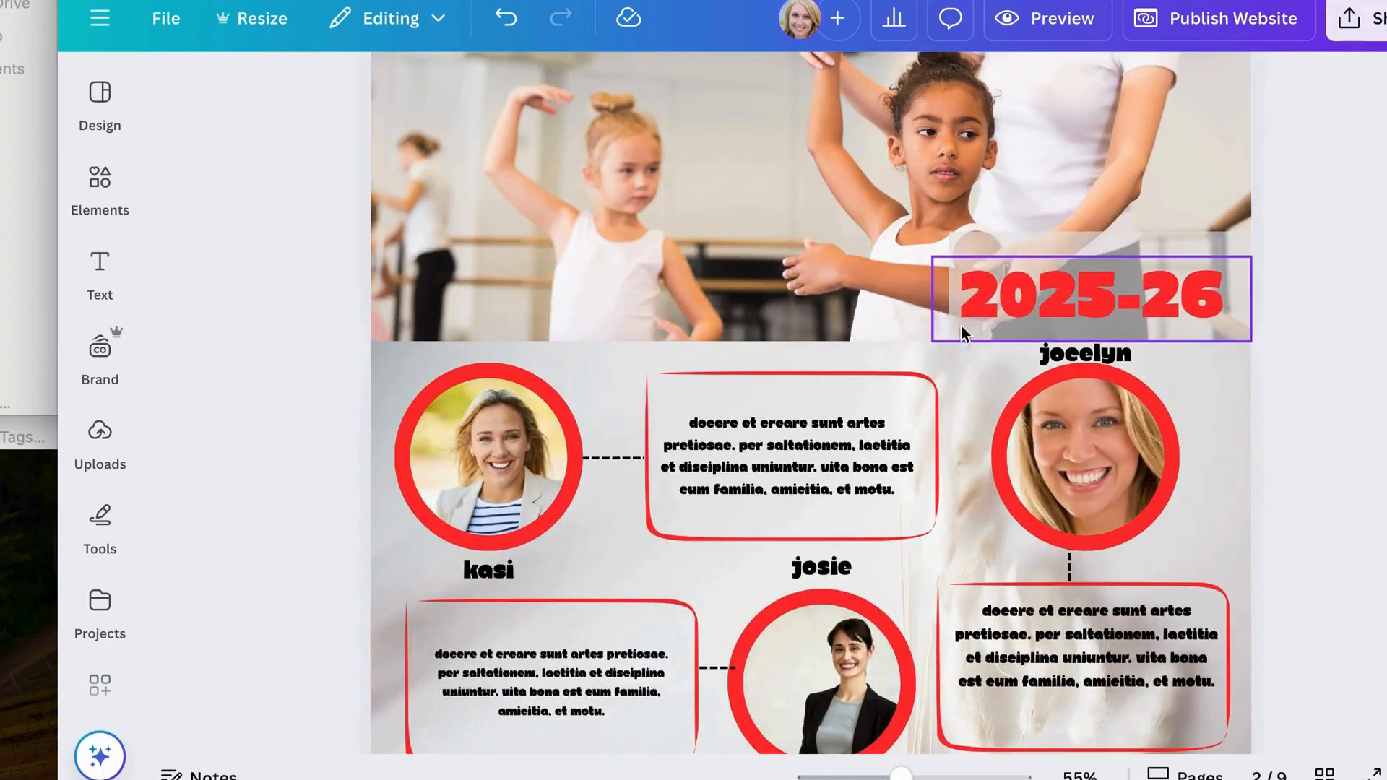
left_click(789, 474)
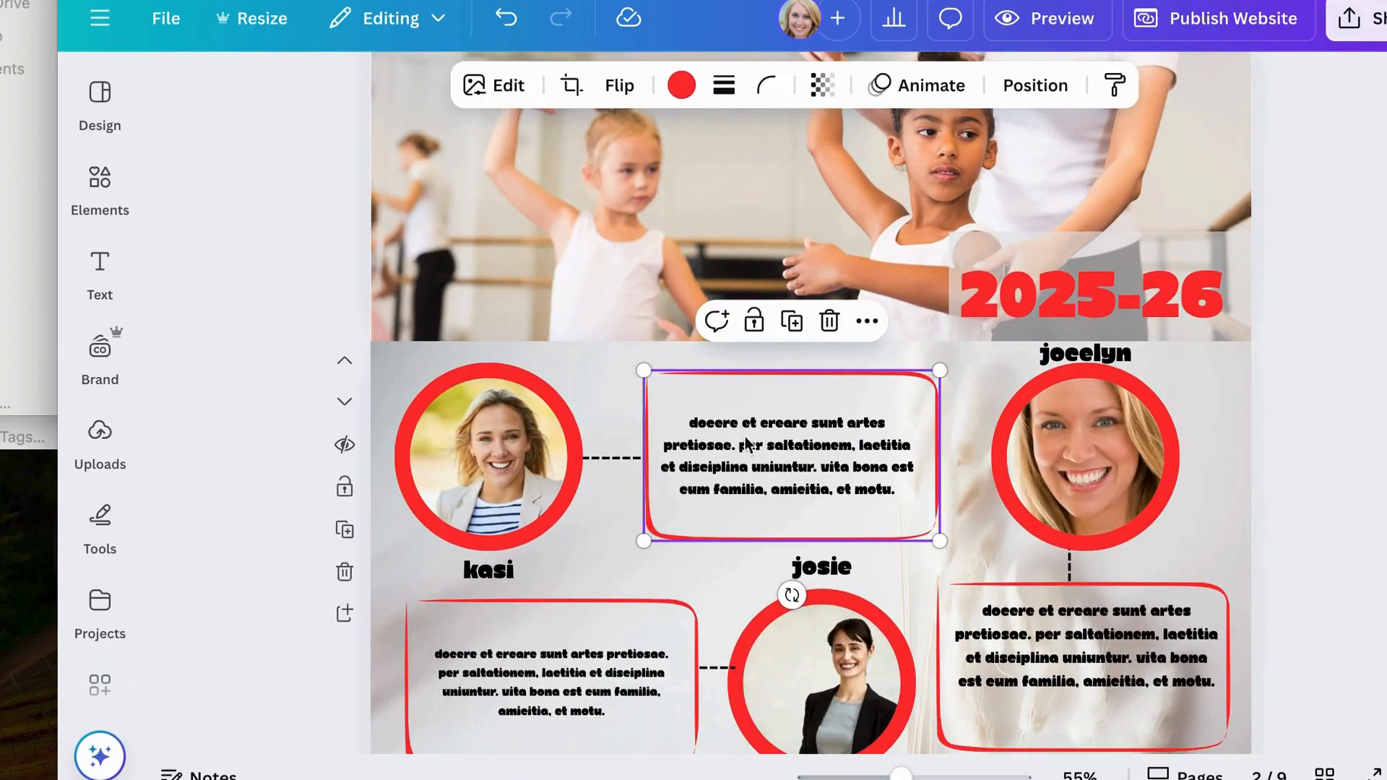
double_click(703, 449)
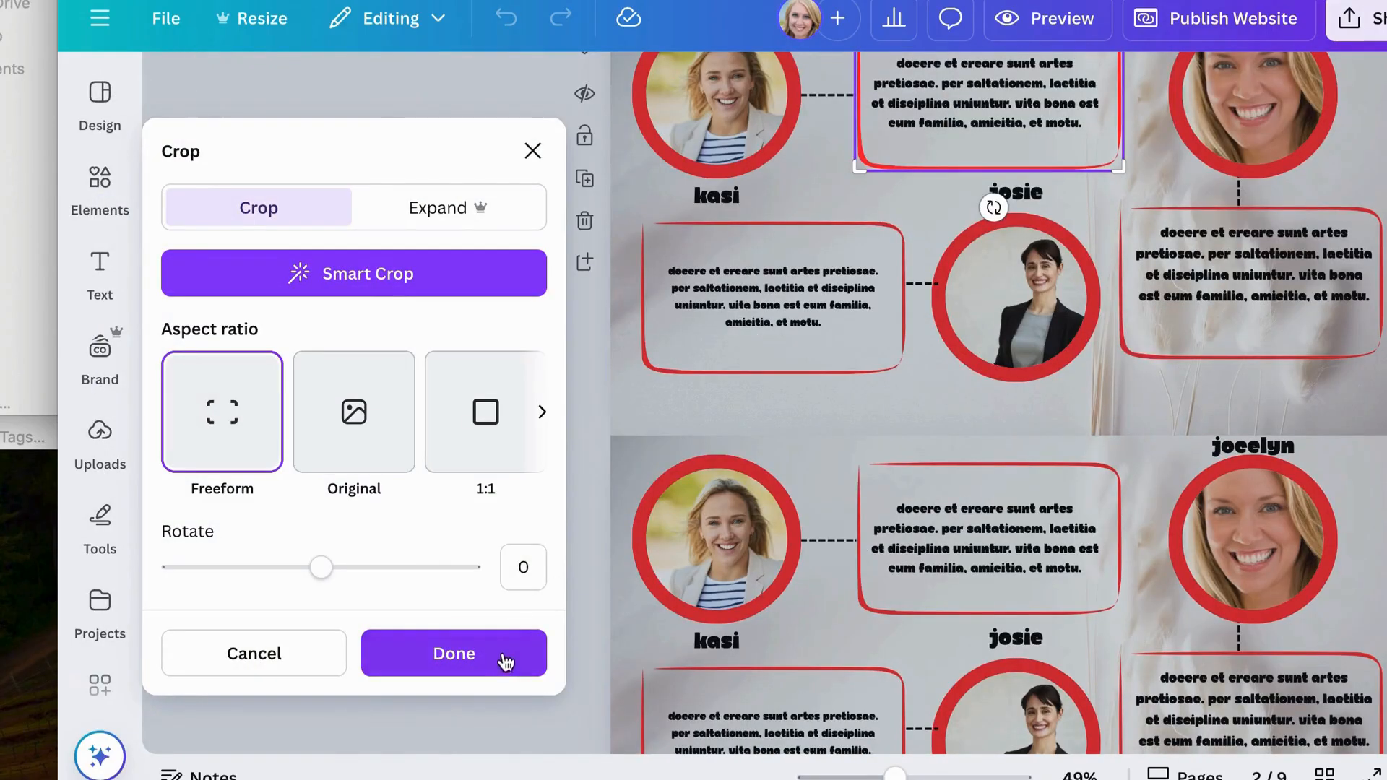
left_click(501, 657)
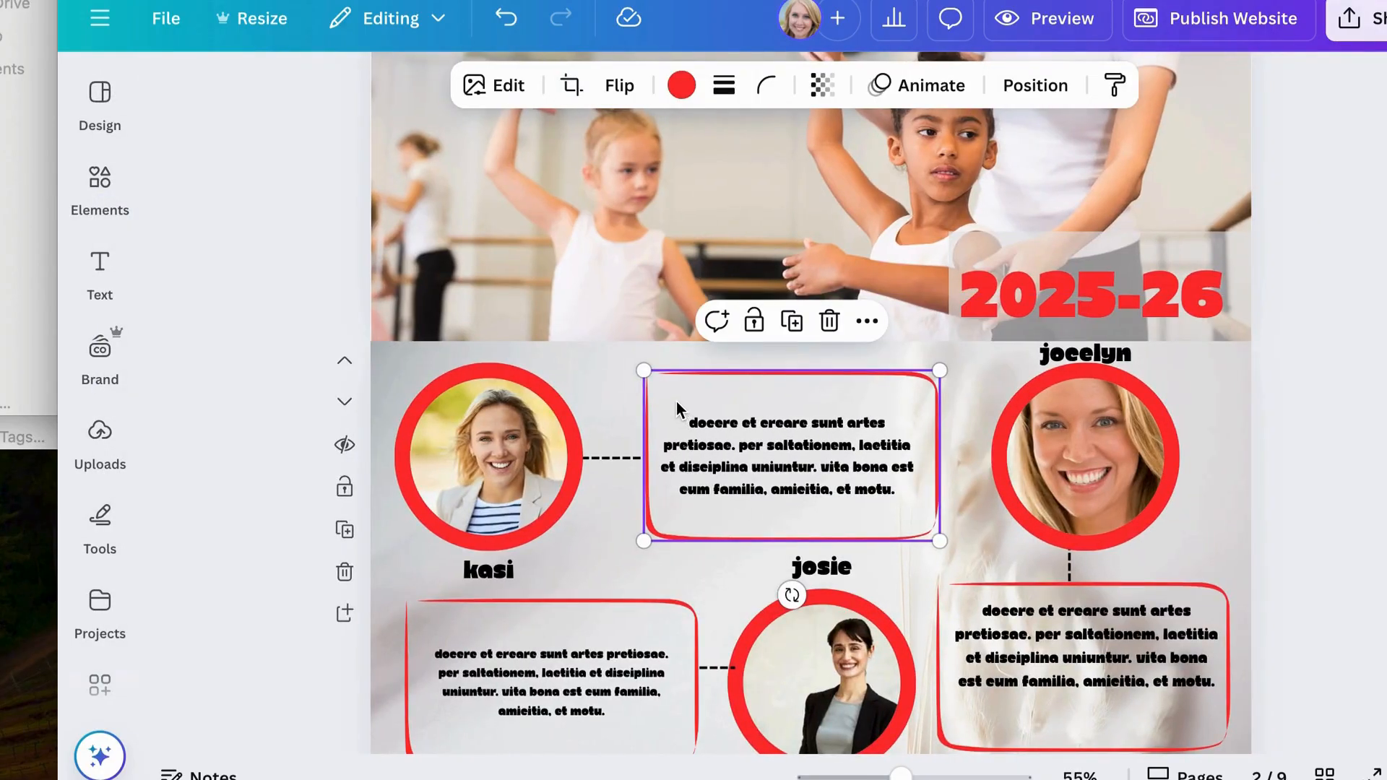
left_click_drag(676, 401, 675, 487)
left_click(690, 442)
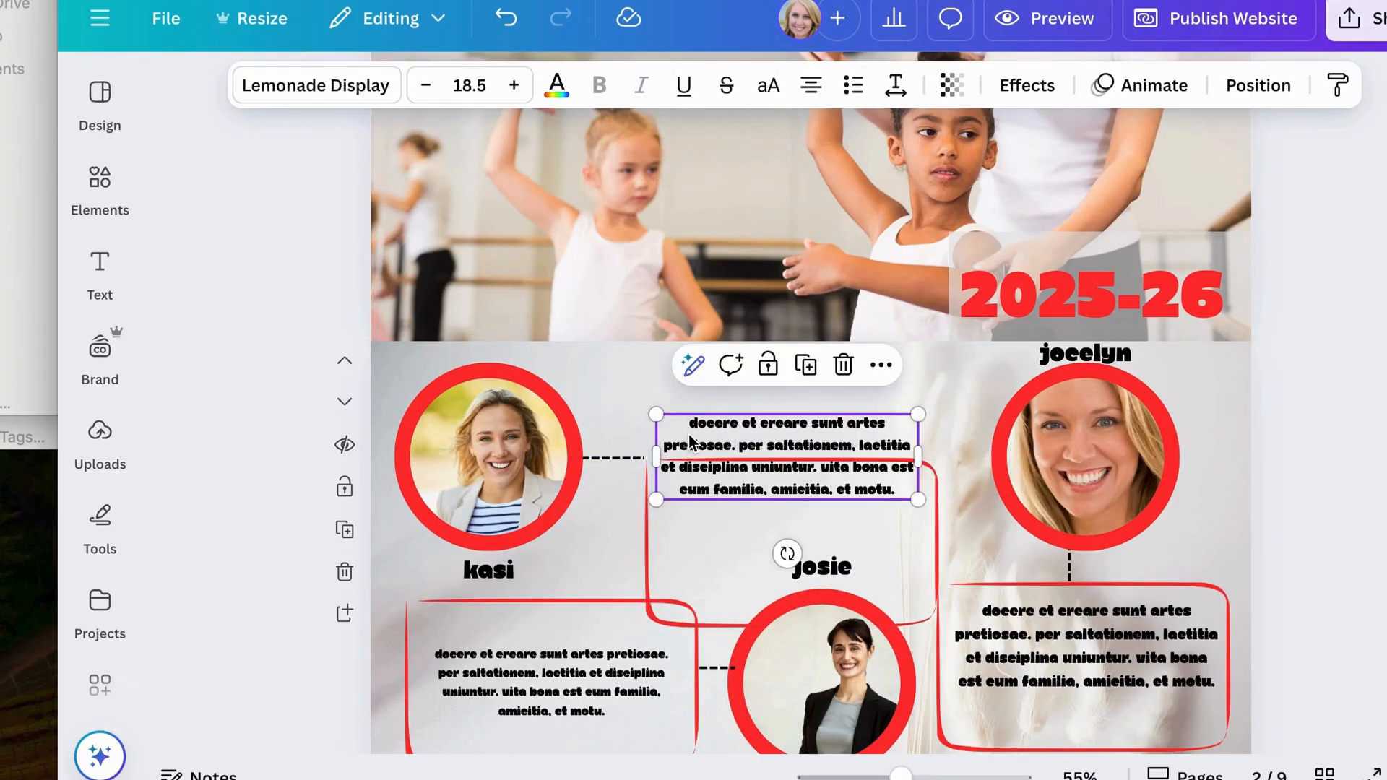
double_click(690, 442)
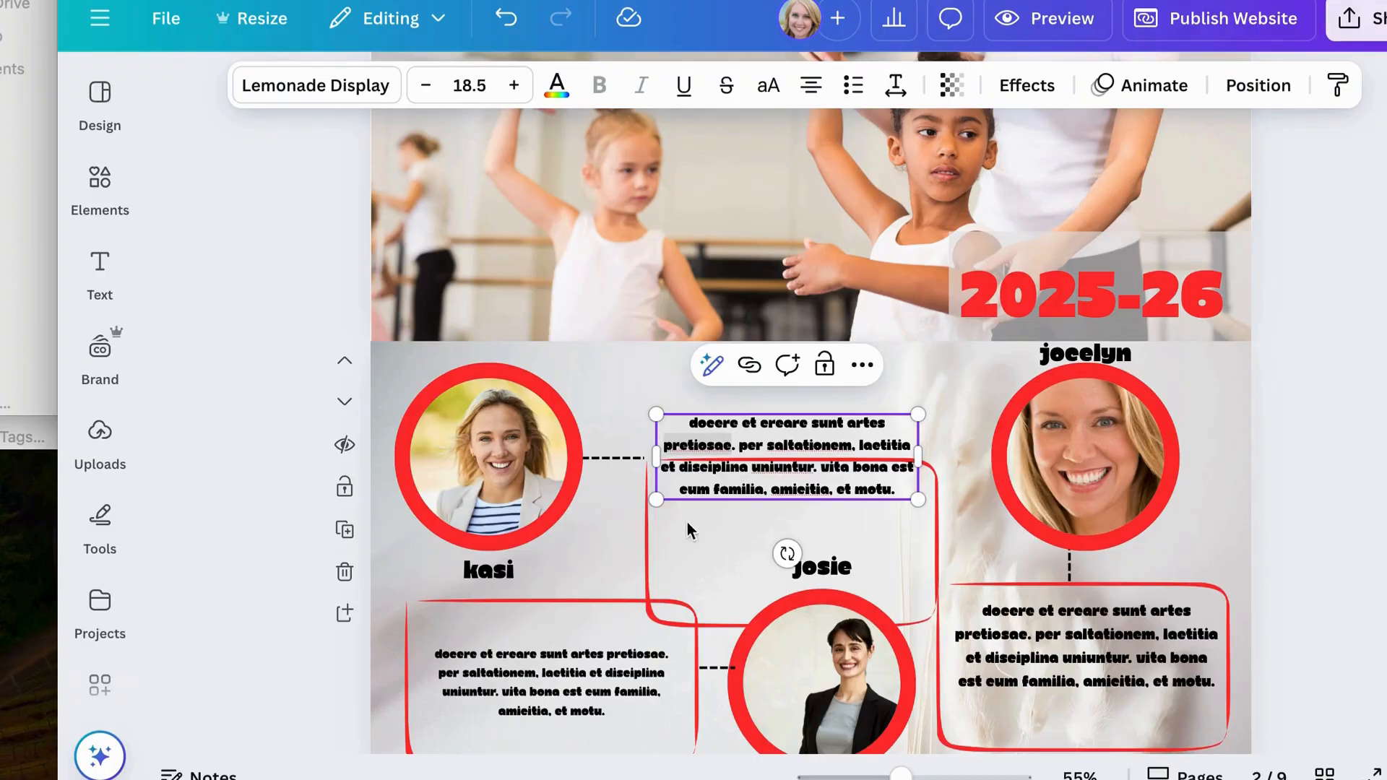
left_click_drag(680, 555, 683, 475)
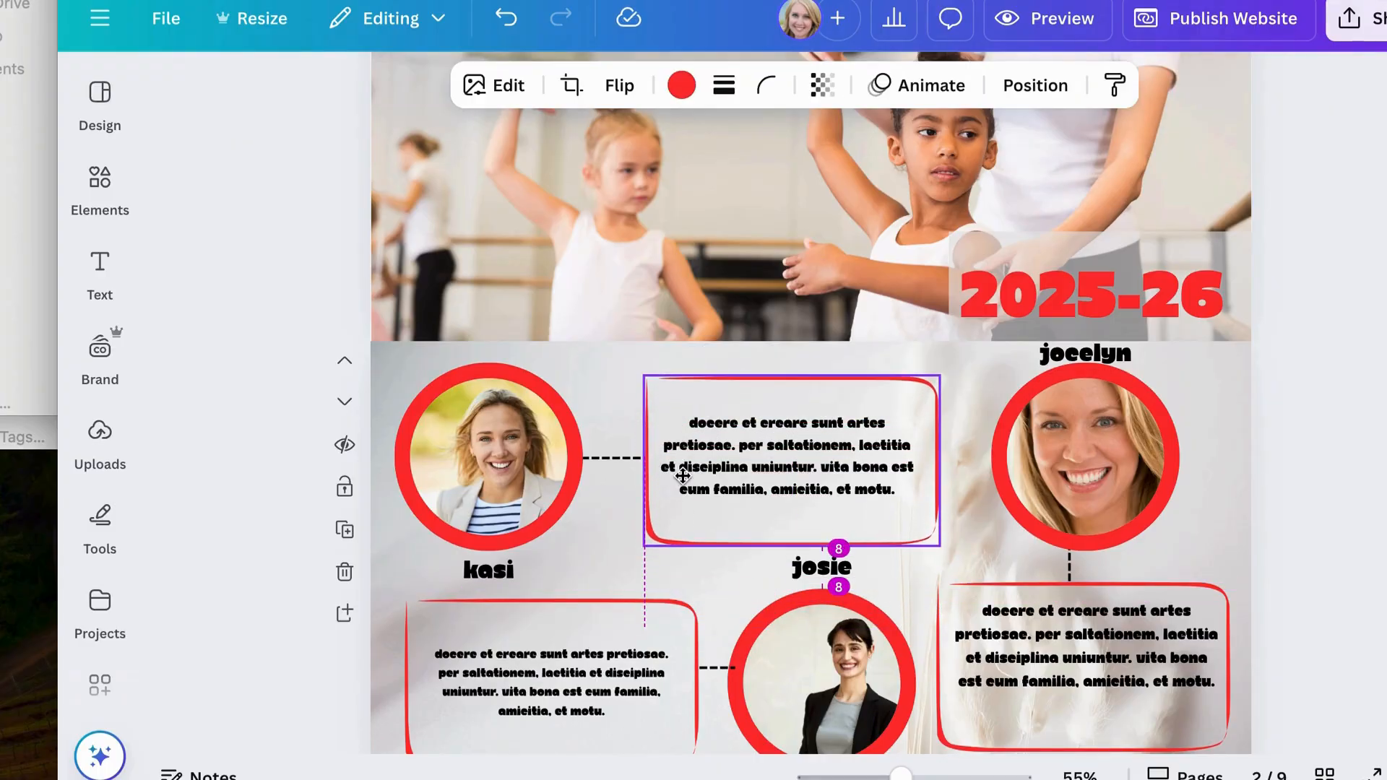
Step: Remove the photo from the first staff member's circular frame and undo the removal
left_click(470, 423)
key("Delete")
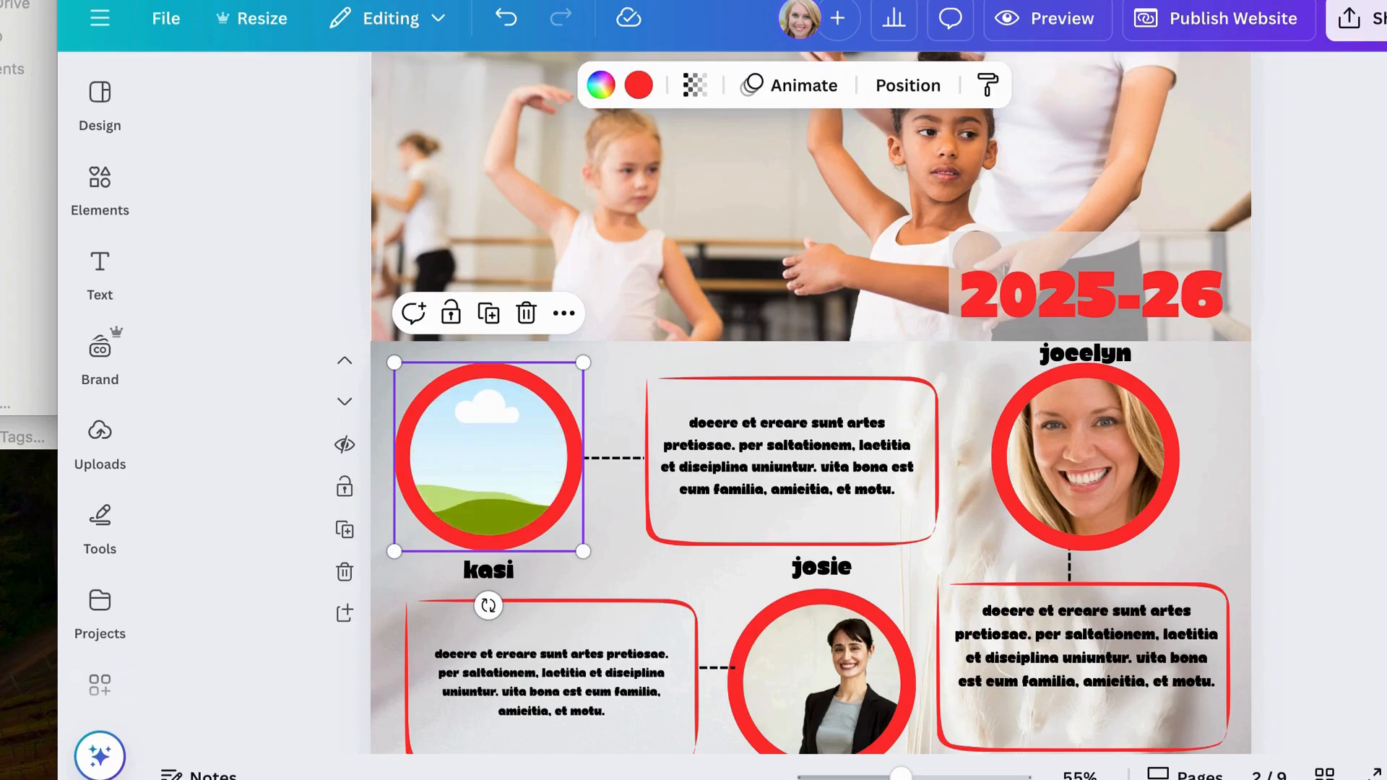
left_click(508, 19)
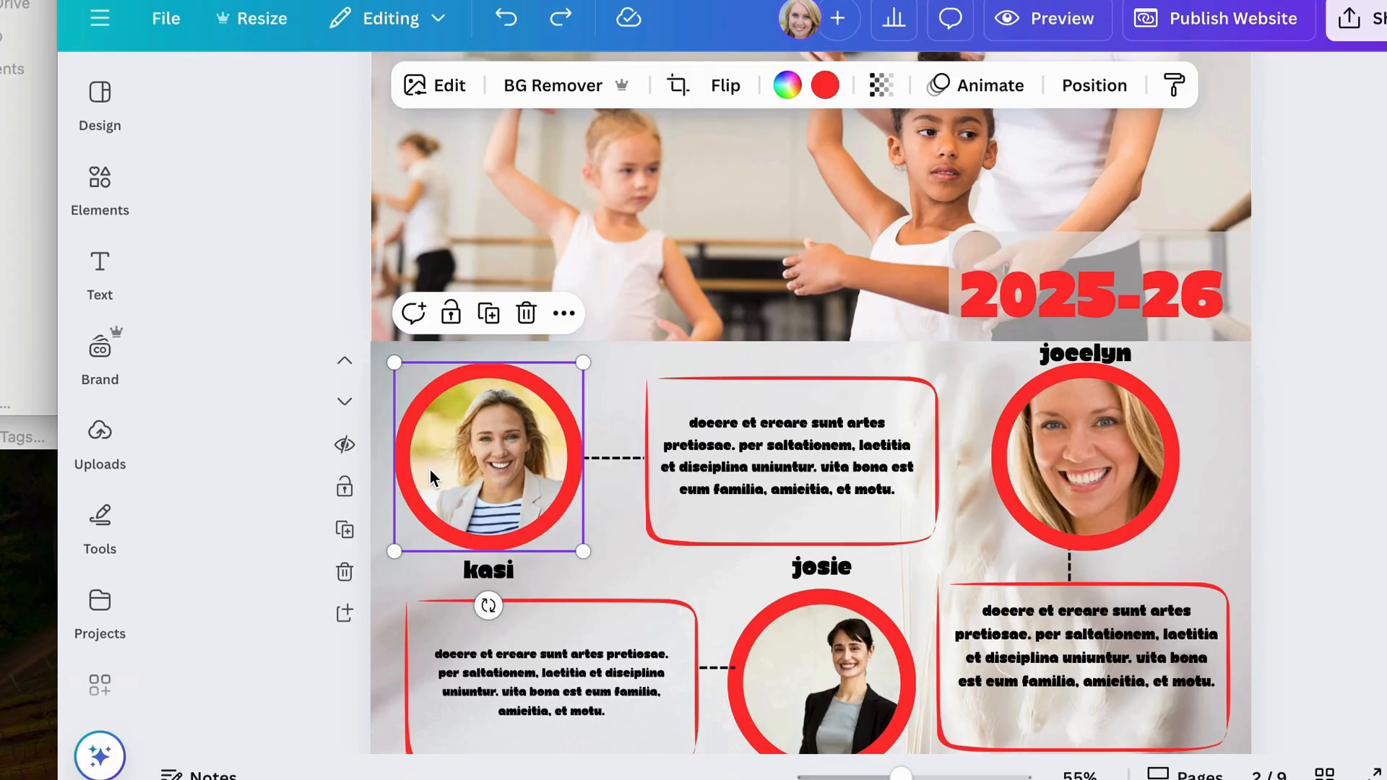
Step: Examine the repeated staff sections on the Meet the team page and the options for duplicating or deleting a section
scroll(734, 583, "down", 7)
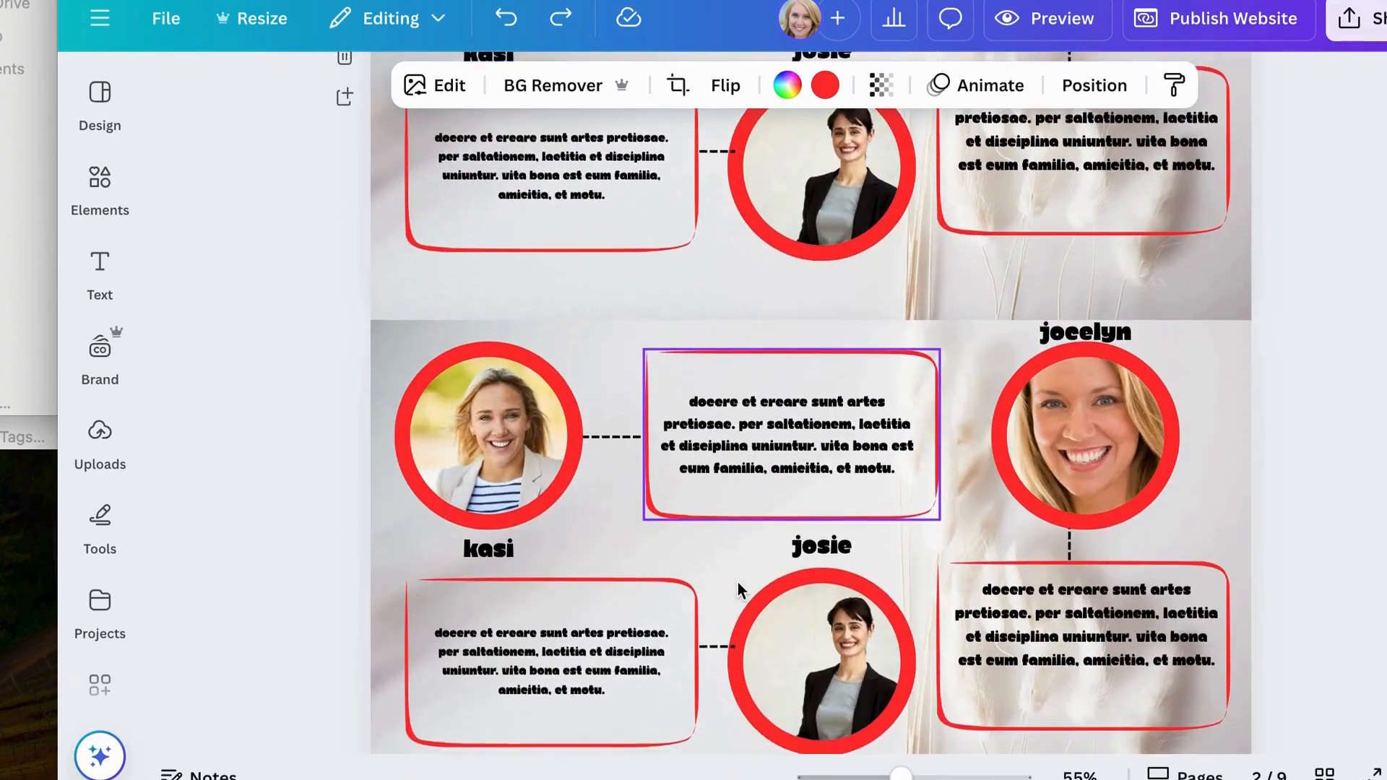
scroll(738, 583, "down", 2)
scroll(738, 583, "up", 2)
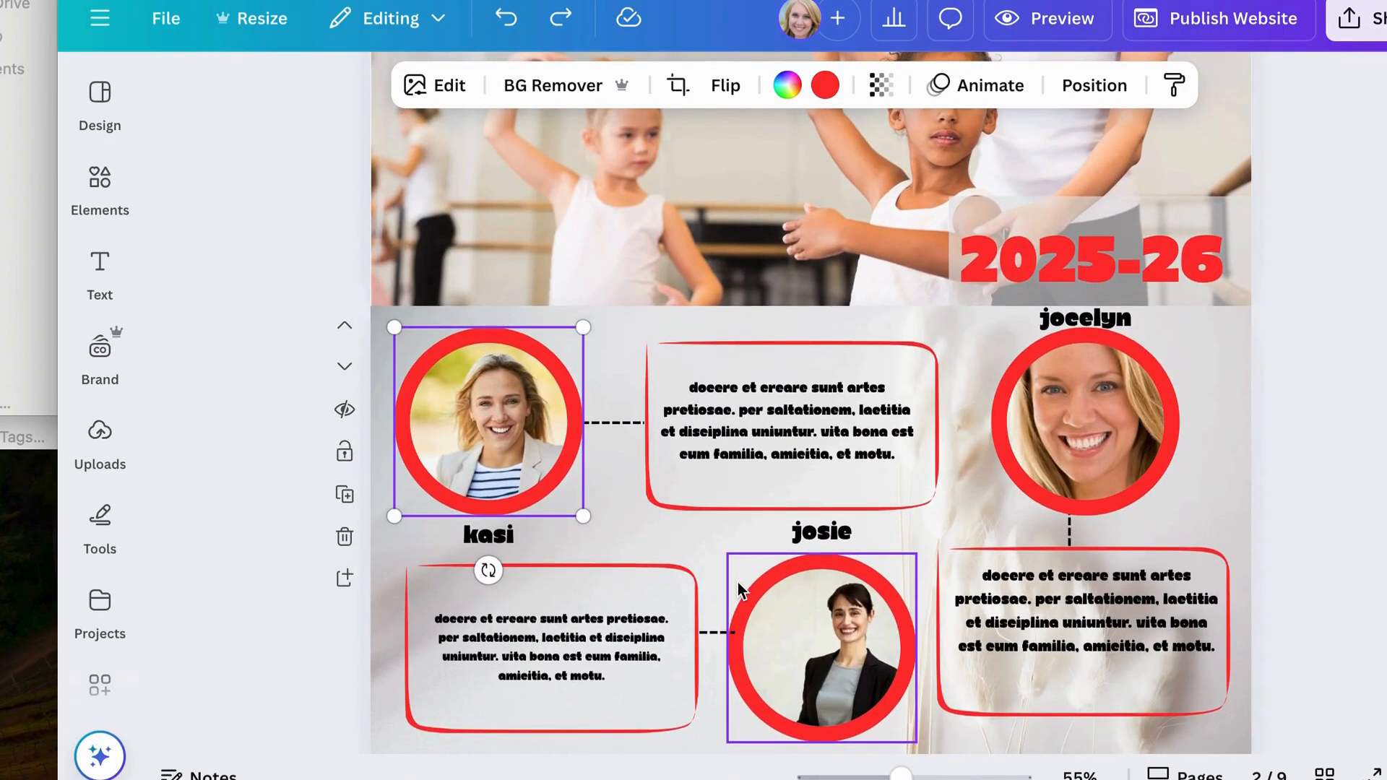
scroll(738, 582, "down", 3)
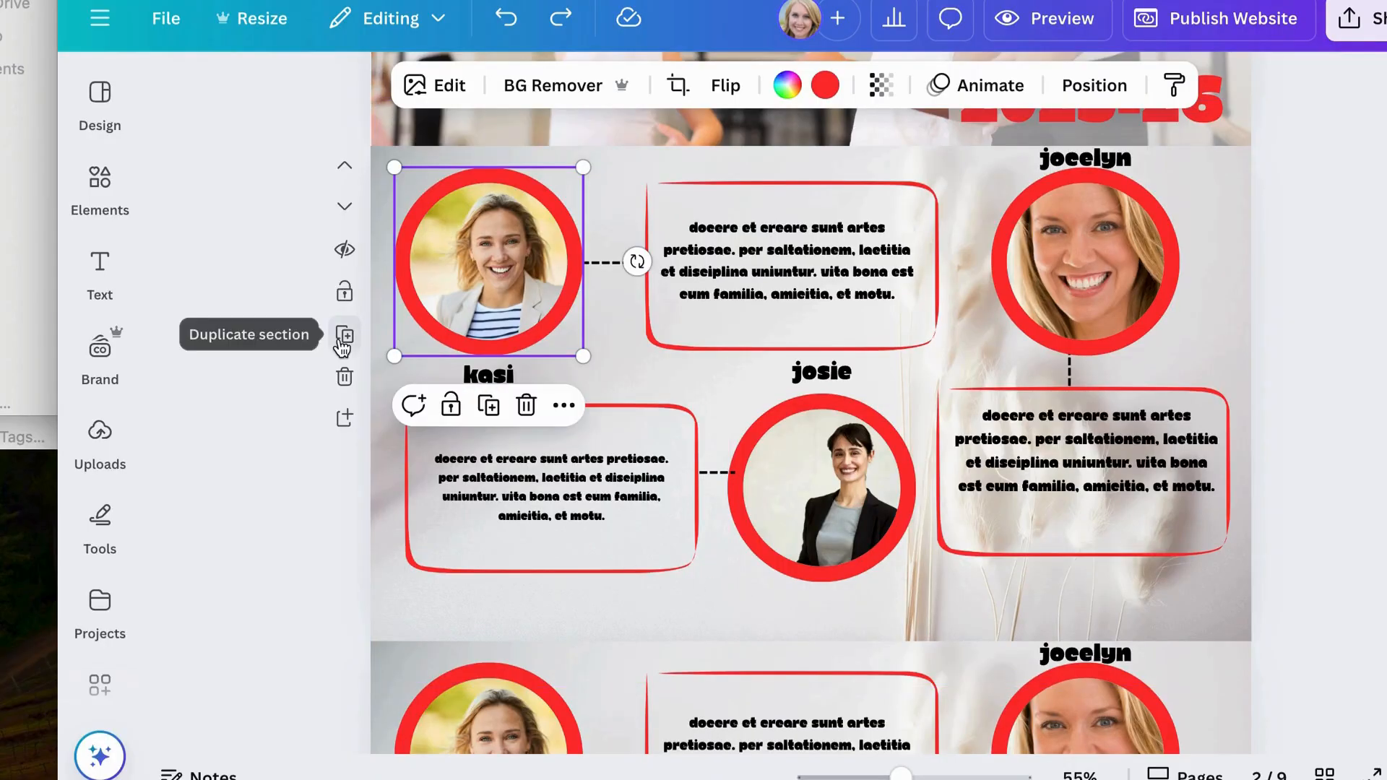
left_click(344, 336)
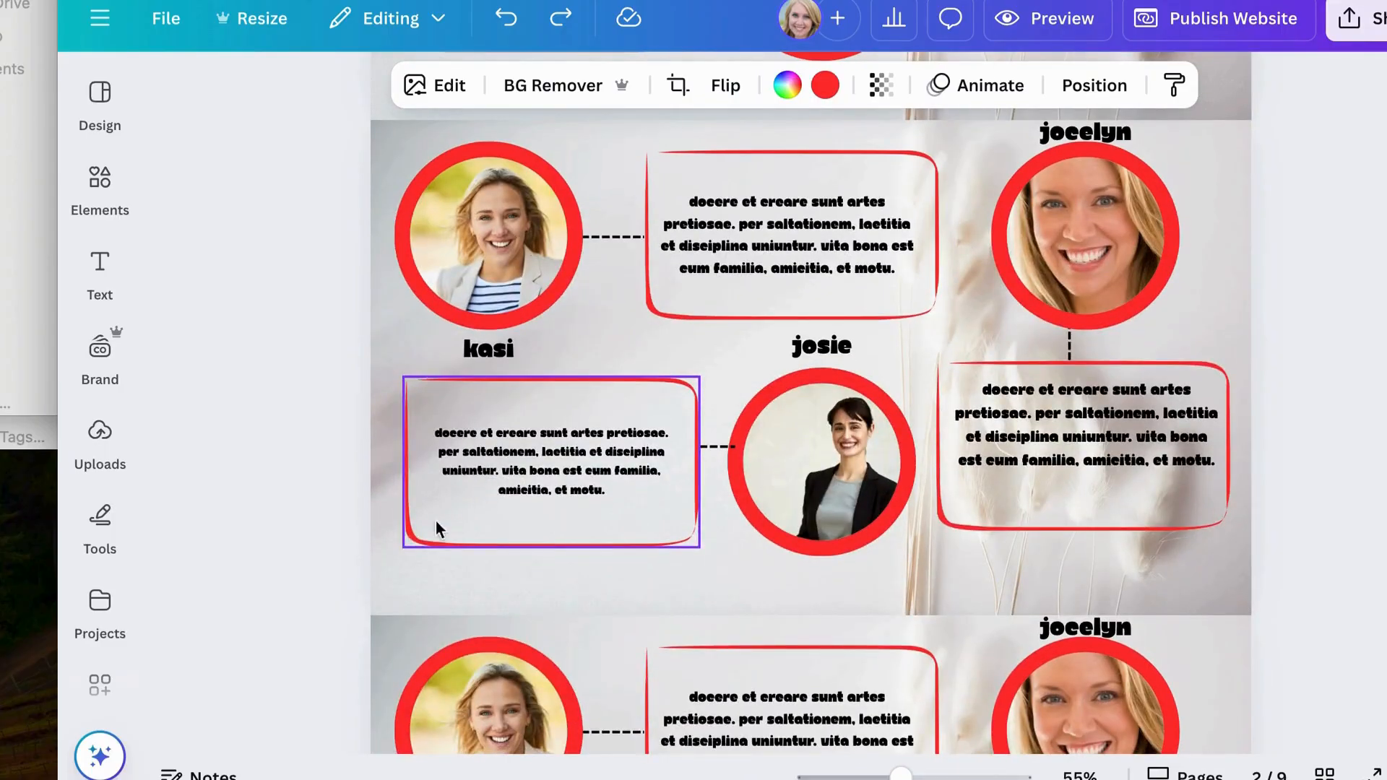
left_click(409, 578)
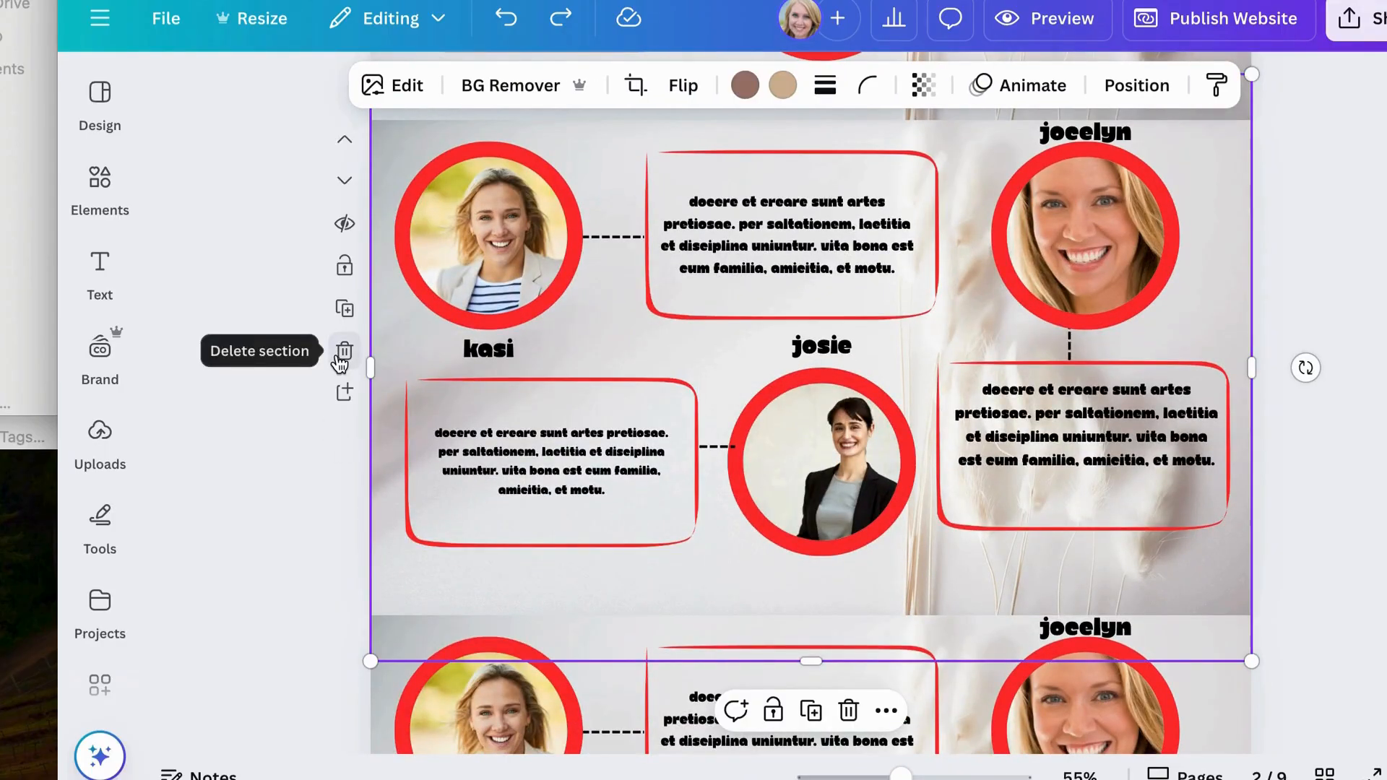
Step: Review the Gallery page's header photos, "competition champions" video section and photo collages, continuing to the Upcoming performances/tickets page
scroll(506, 473, "down", 2)
scroll(503, 477, "down", 3)
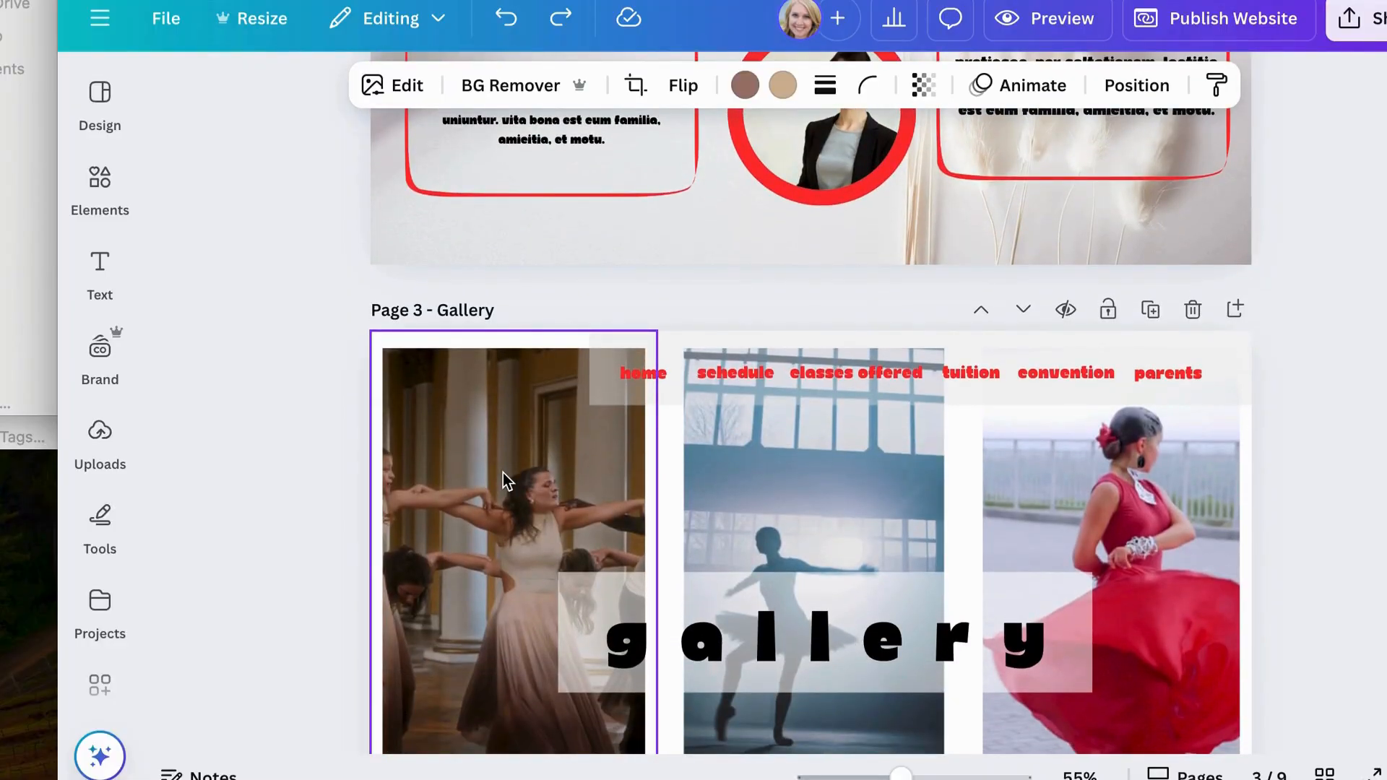
scroll(674, 311, "down", 2)
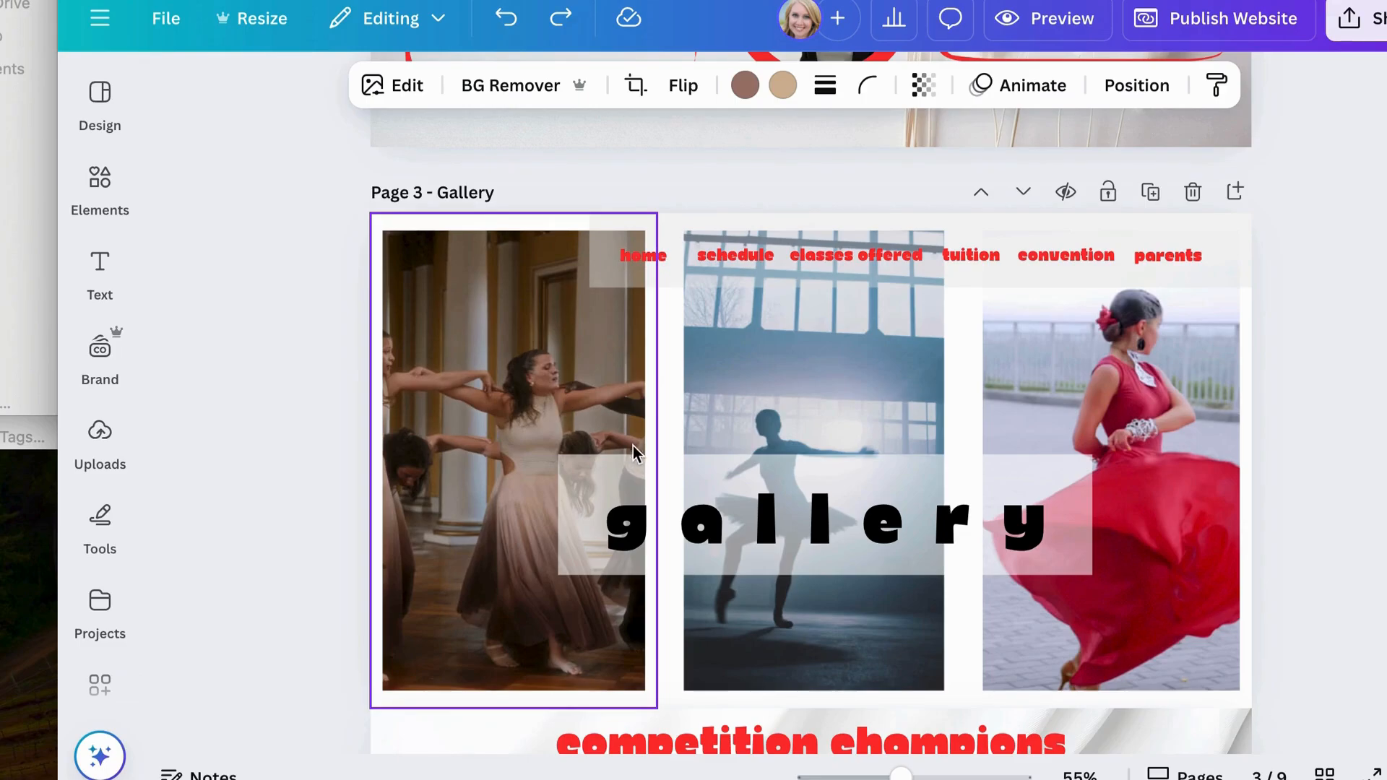
scroll(663, 449, "down", 6)
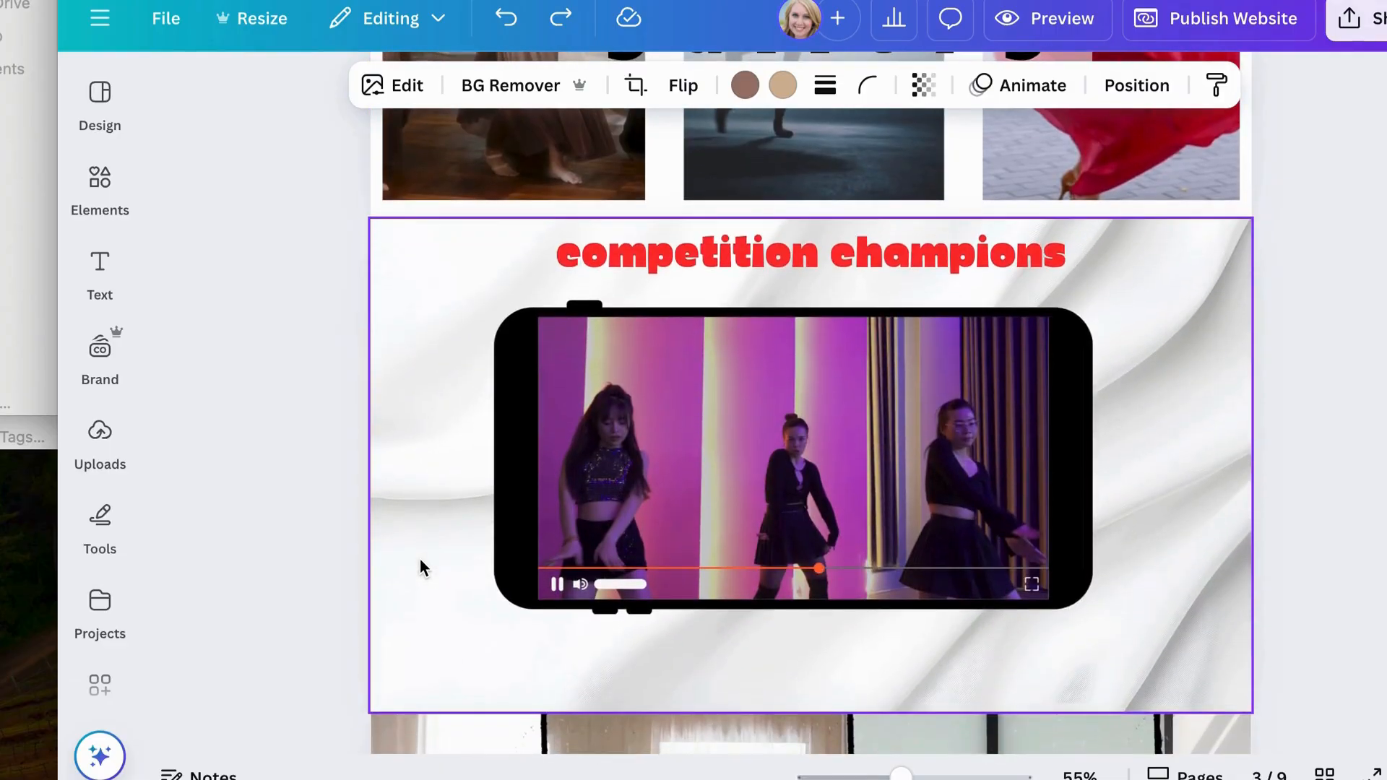
scroll(419, 559, "up", 2)
scroll(419, 559, "up", 3)
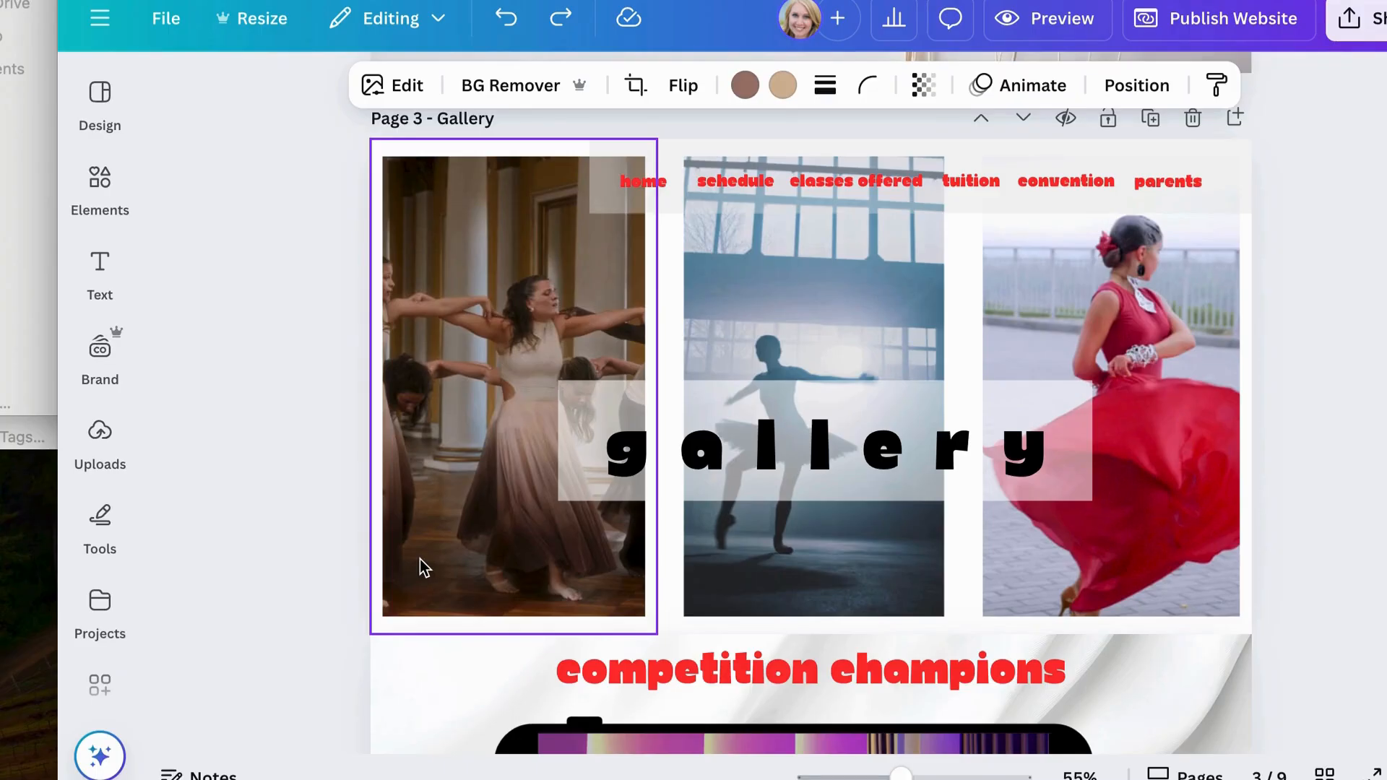
scroll(419, 559, "down", 4)
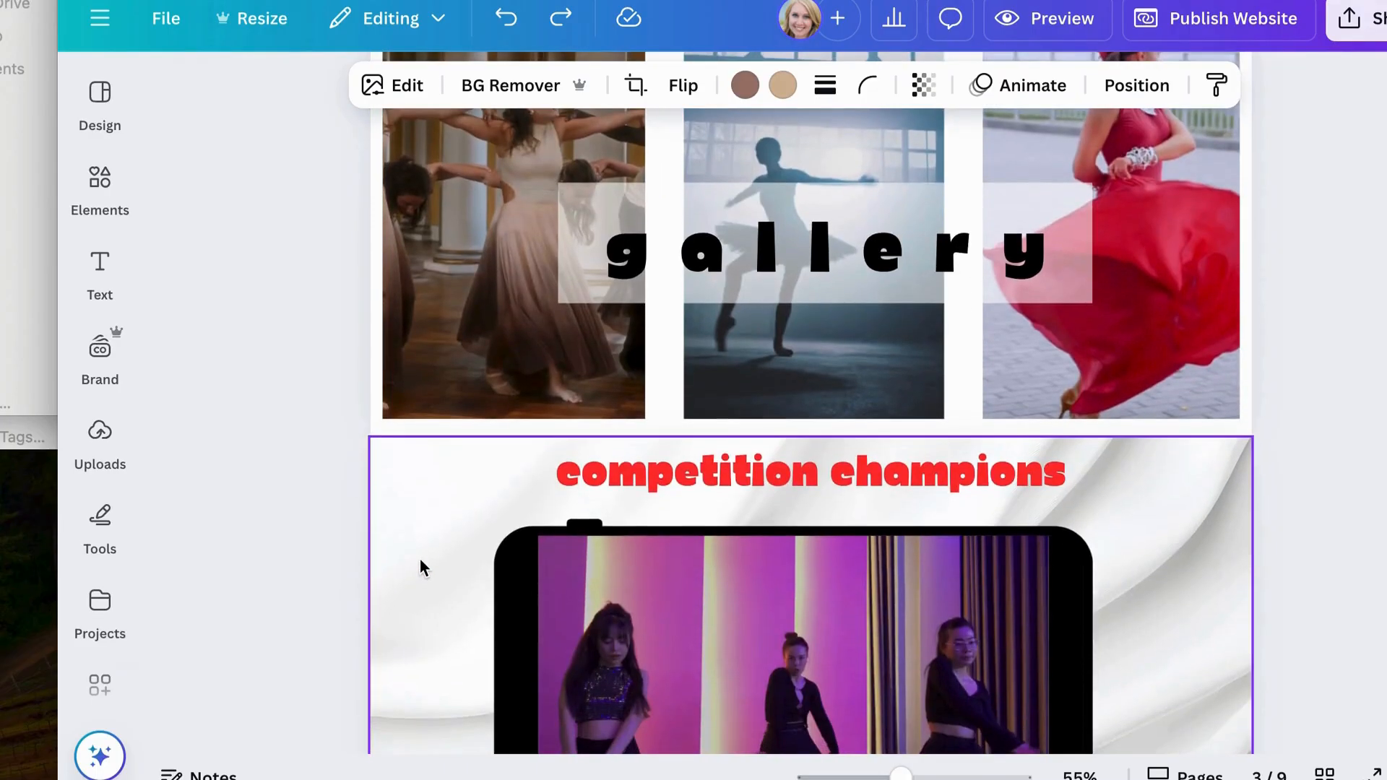
scroll(420, 560, "down", 2)
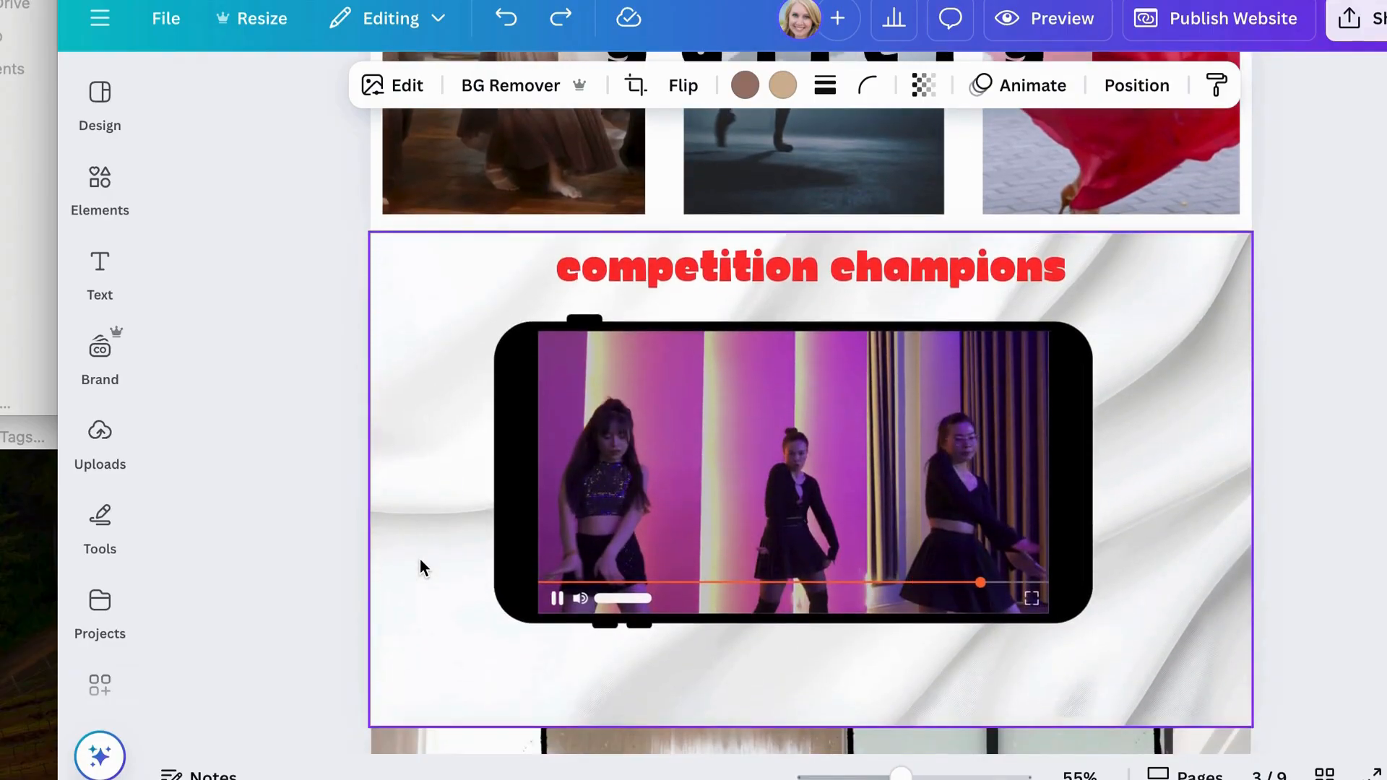
scroll(421, 560, "down", 7)
scroll(420, 562, "down", 13)
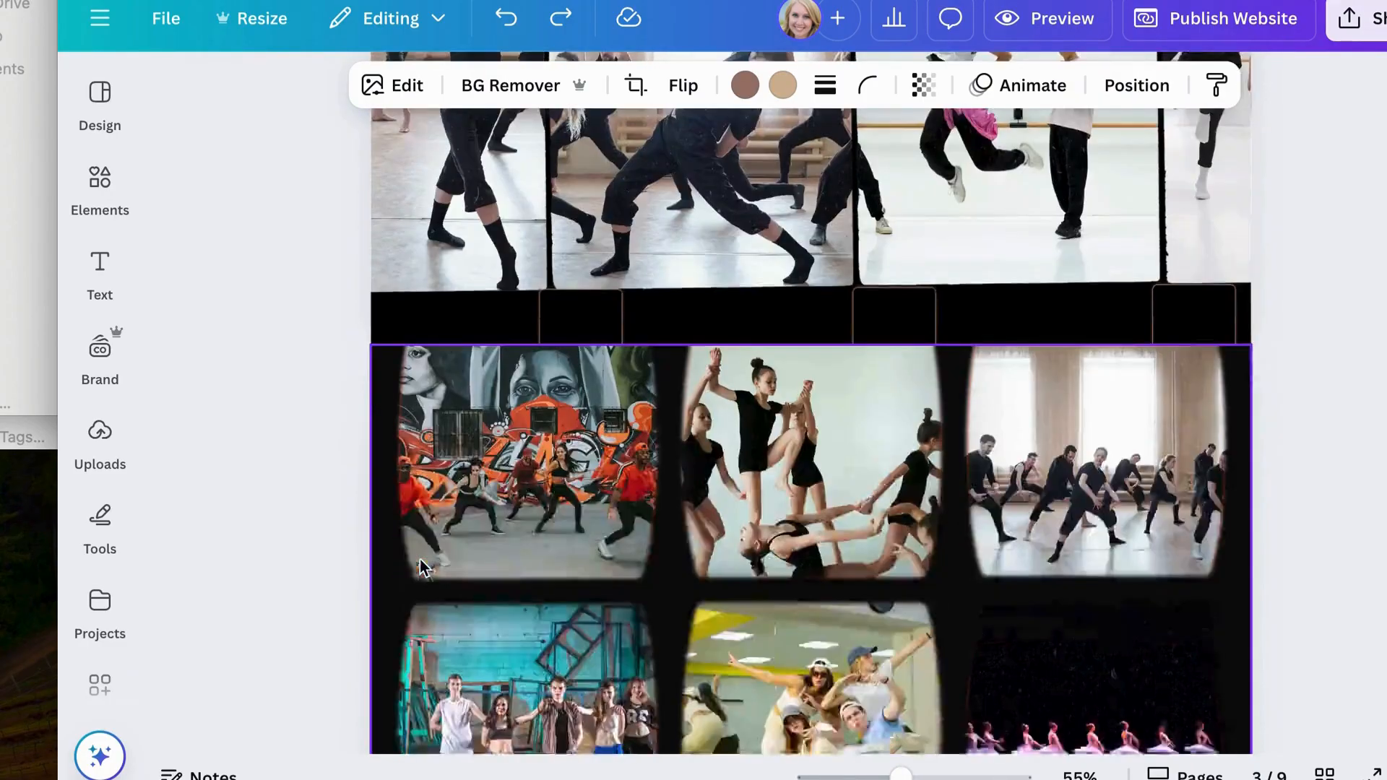
scroll(421, 566, "down", 1)
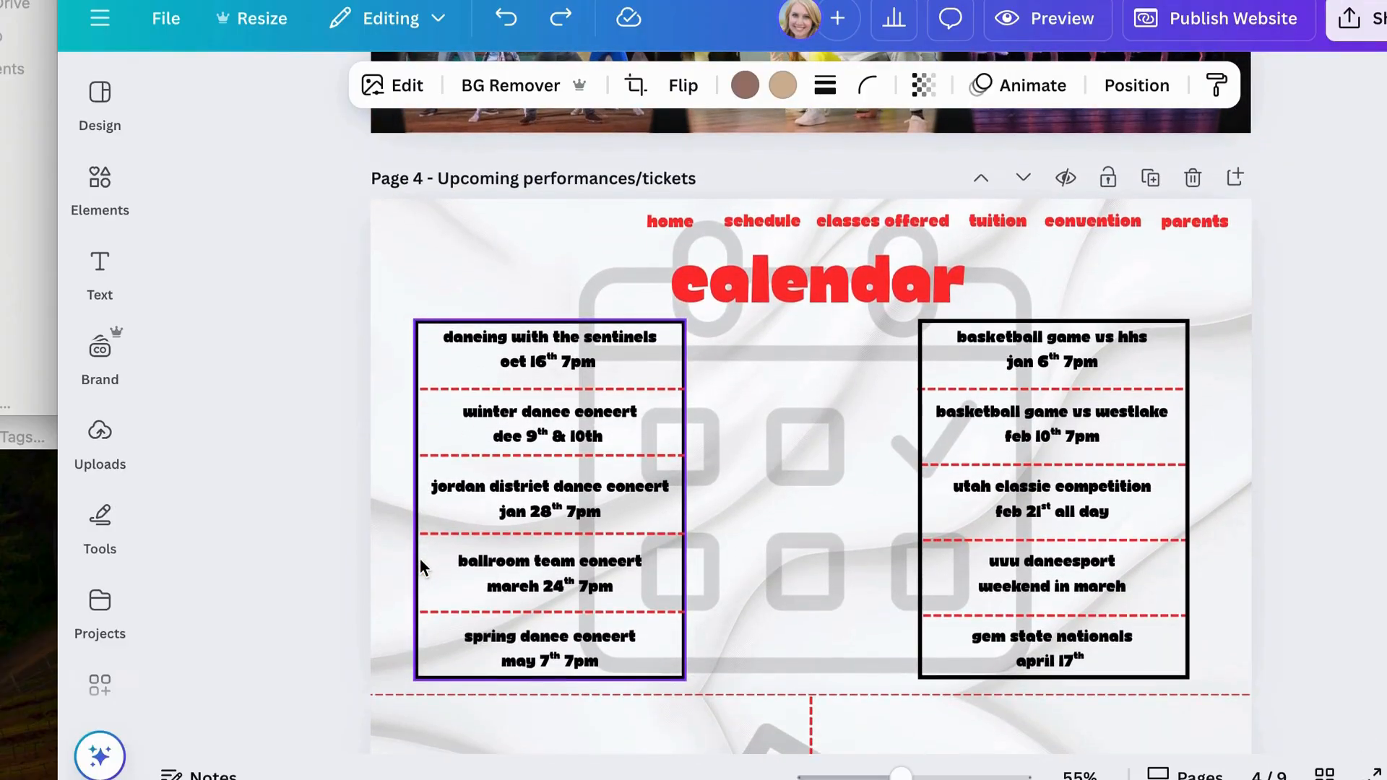
Step: Inspect the first event's date text, the calendar graphic and the "all mrhs tickets" text on the Upcoming performances/tickets page
left_click(565, 363)
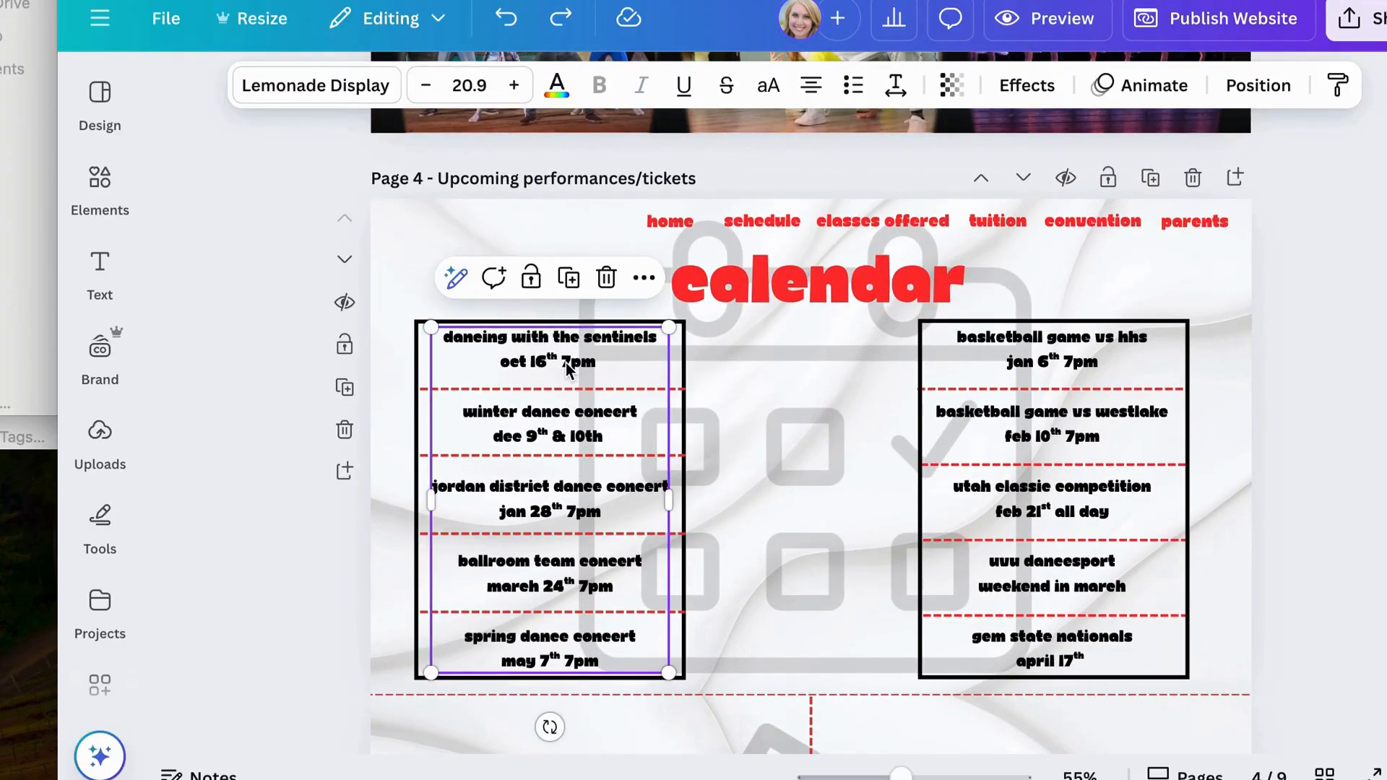
left_click_drag(603, 363, 449, 349)
left_click(744, 462)
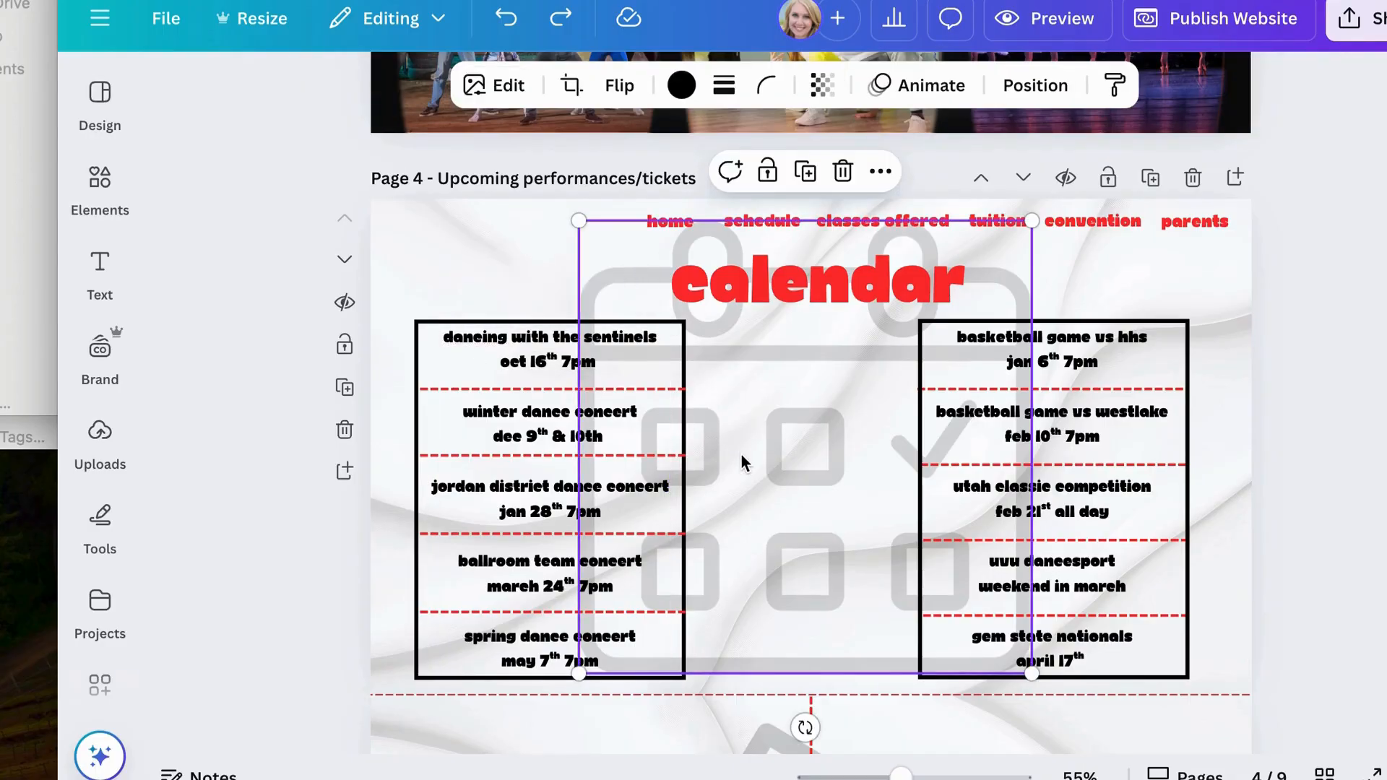
scroll(744, 463, "down", 6)
left_click(733, 483)
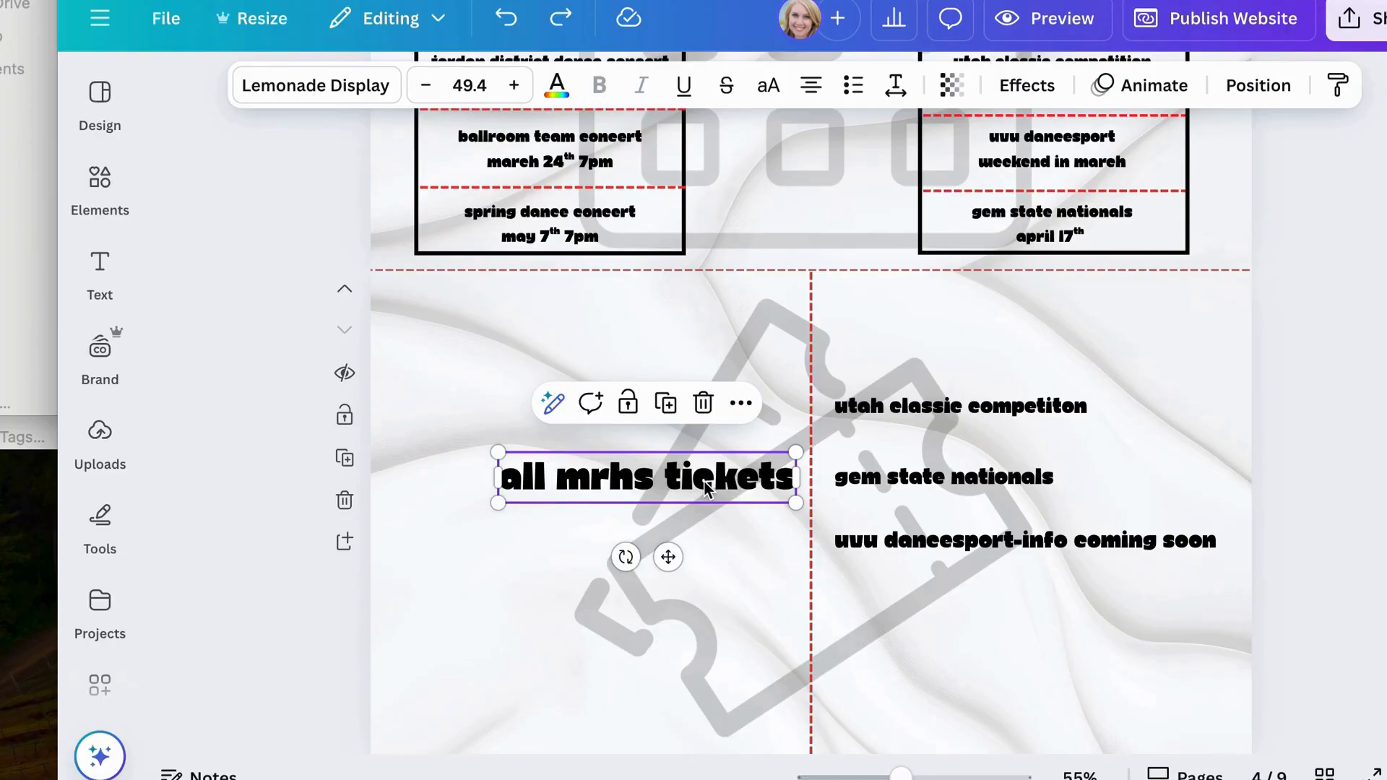
Step: Select the "all mrhs tickets" text on the Upcoming performances/tickets page and inspect its link options without adding a link
double_click(706, 489)
left_click(784, 477)
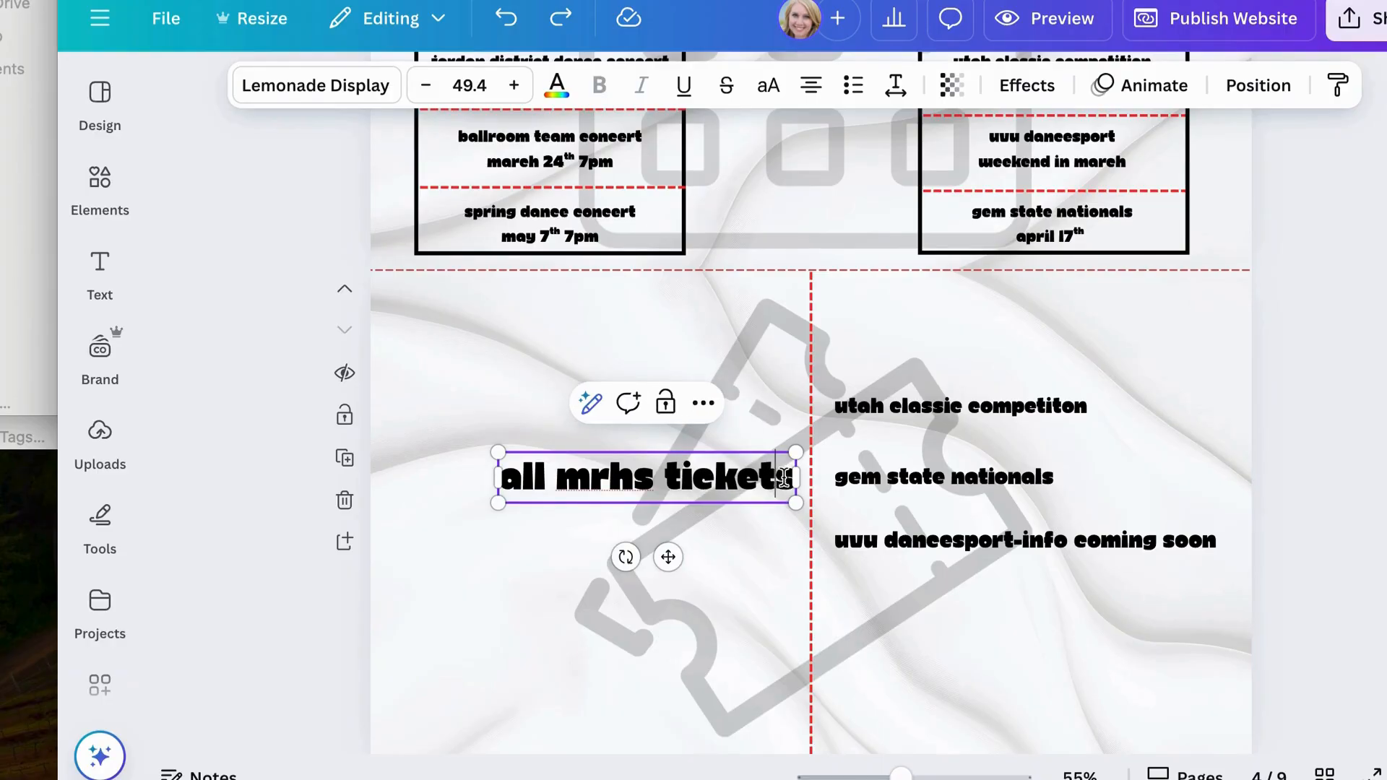
left_click_drag(793, 478, 671, 486)
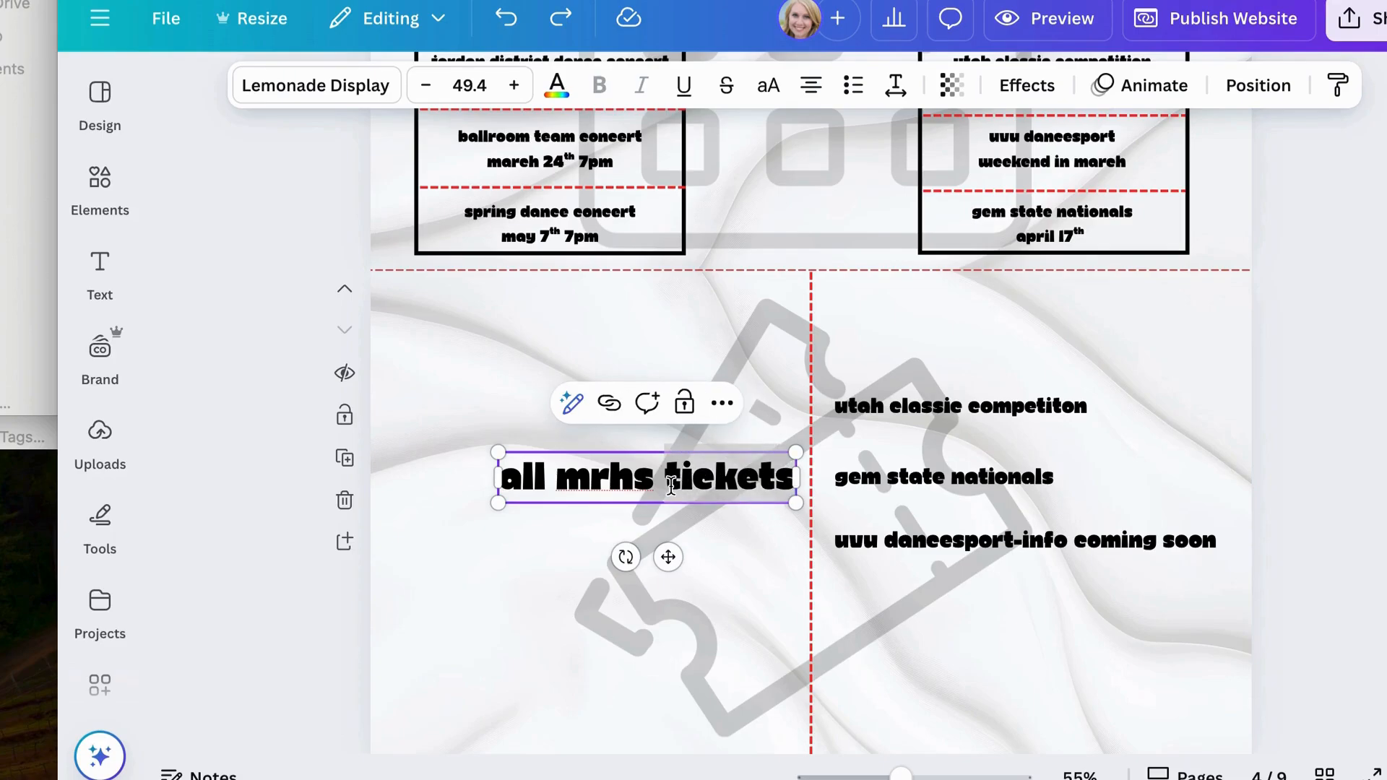
left_click(609, 403)
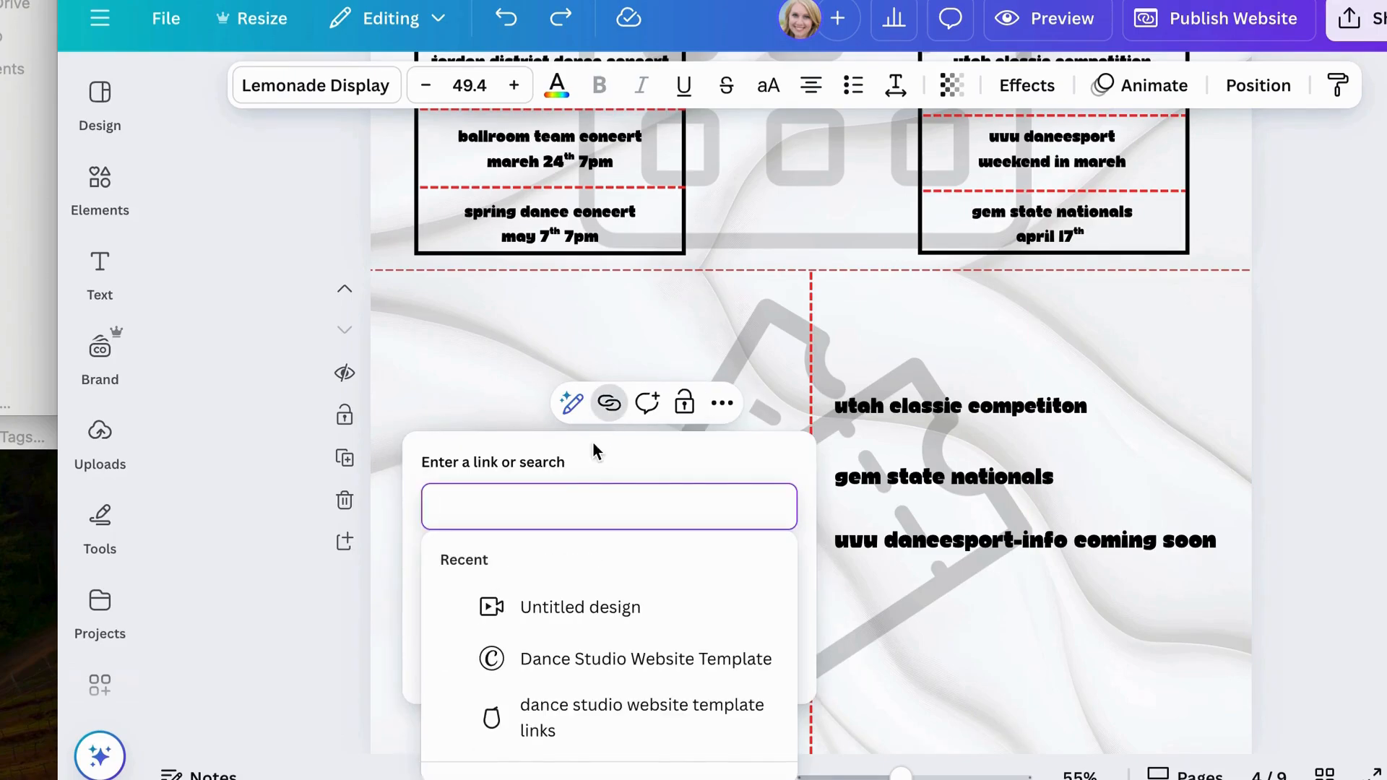
left_click(507, 375)
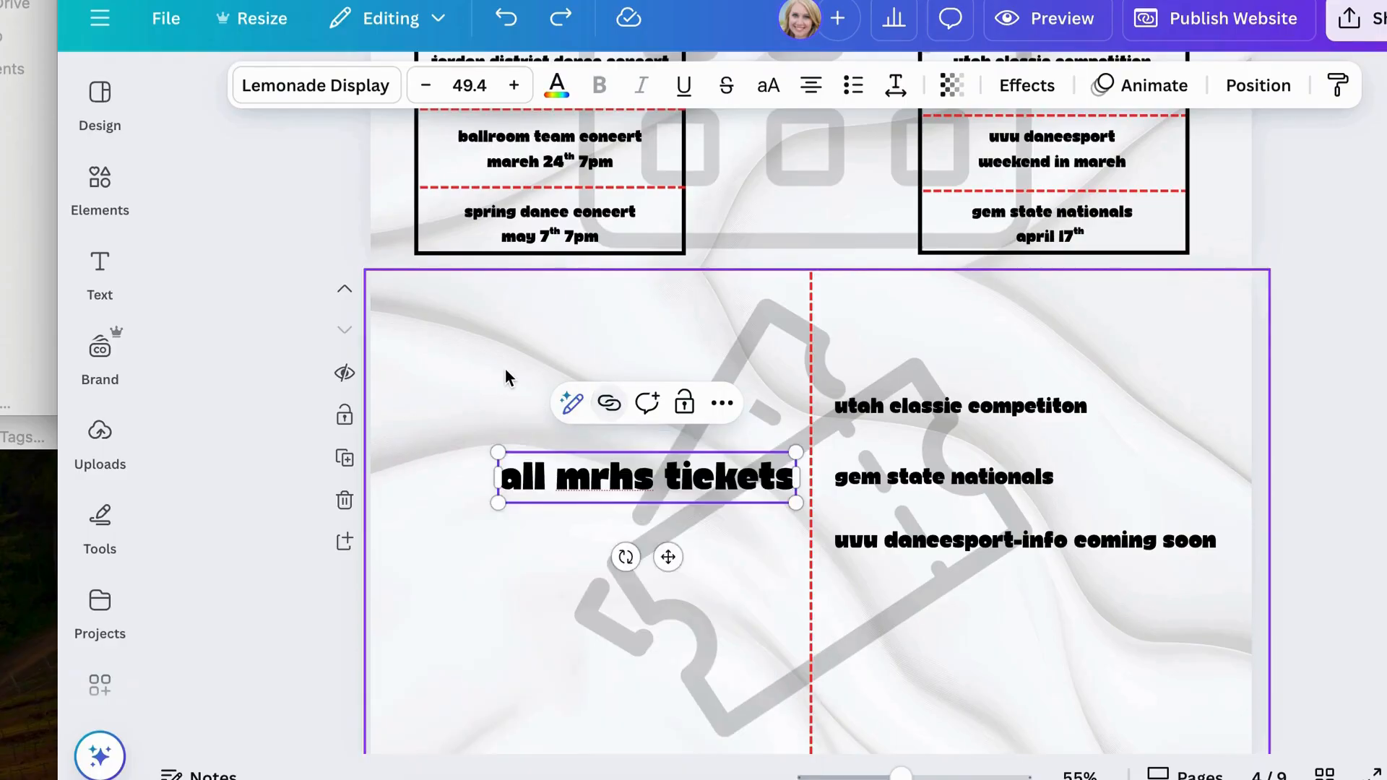
left_click(505, 376)
Step: Review the class descriptions on the classes offered page and the date, preparation and forms sections on the Auditions page
scroll(505, 376, "down", 10)
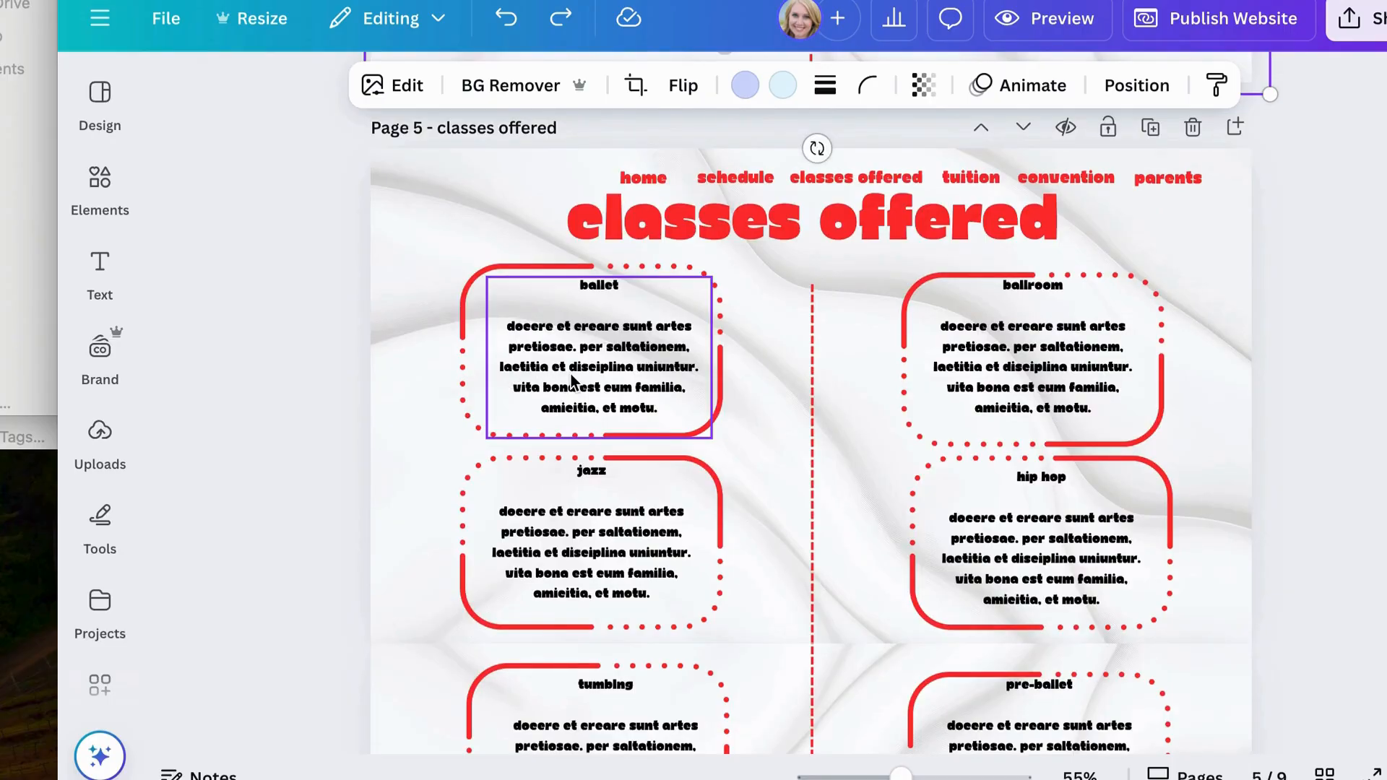
left_click(571, 381)
scroll(571, 381, "down", 8)
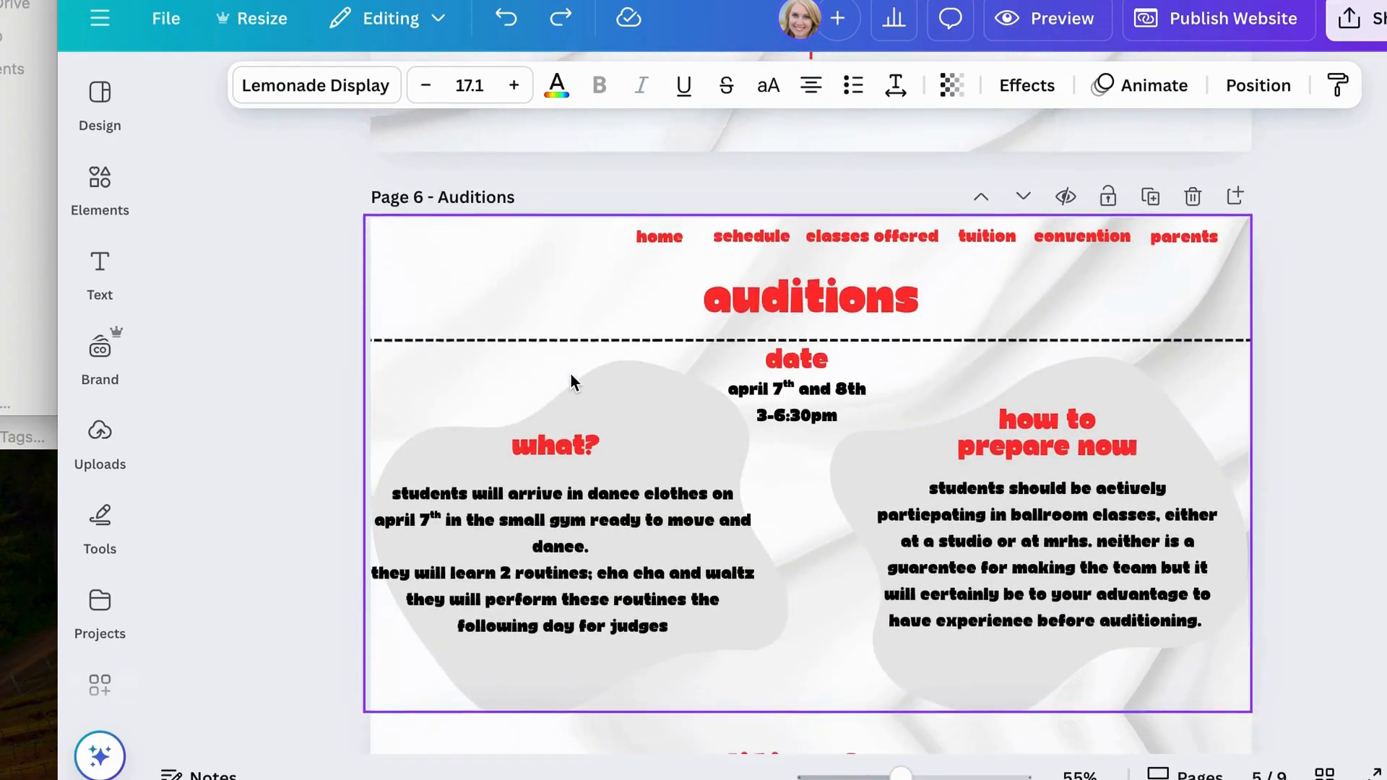
scroll(571, 380, "down", 8)
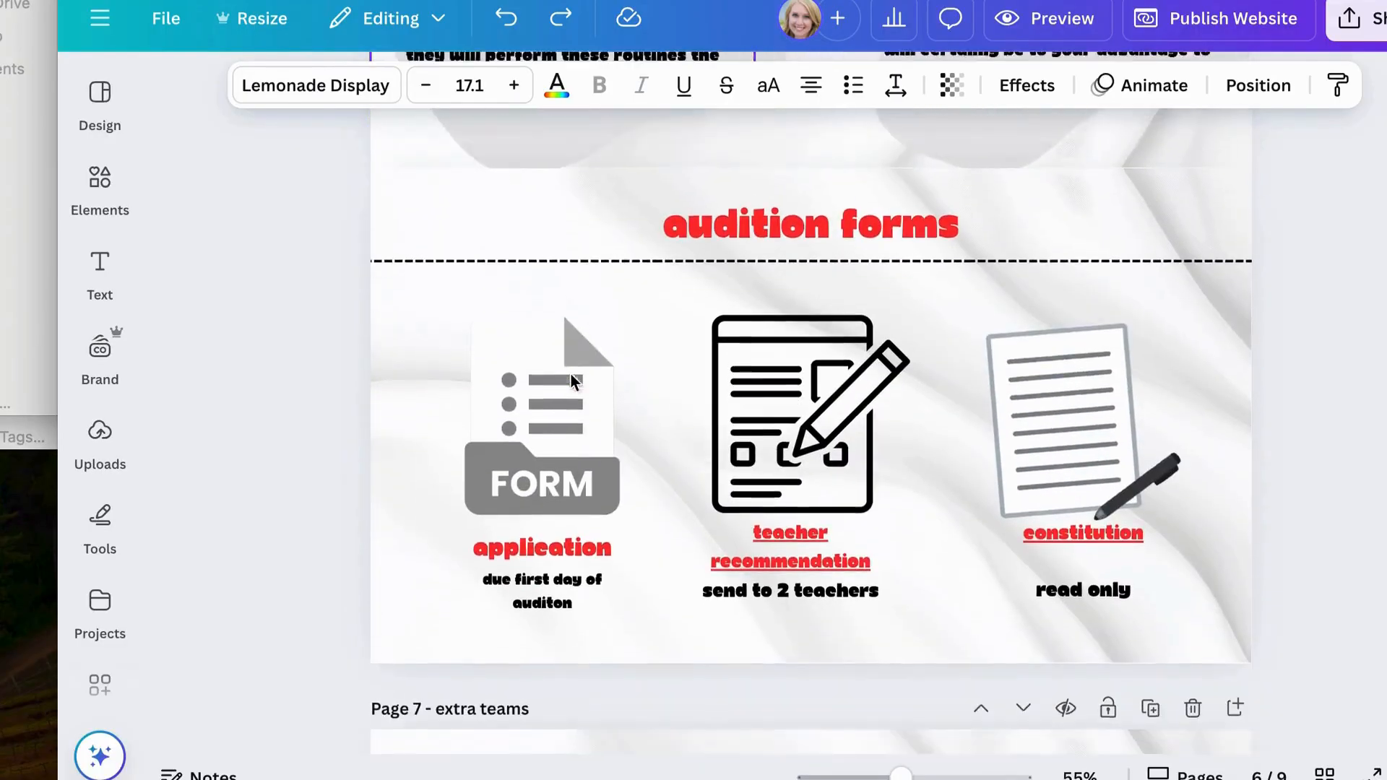
Step: Select the word "application" under audition forms and inspect its link options without adding a link
scroll(570, 373, "down", 1)
left_click(578, 484)
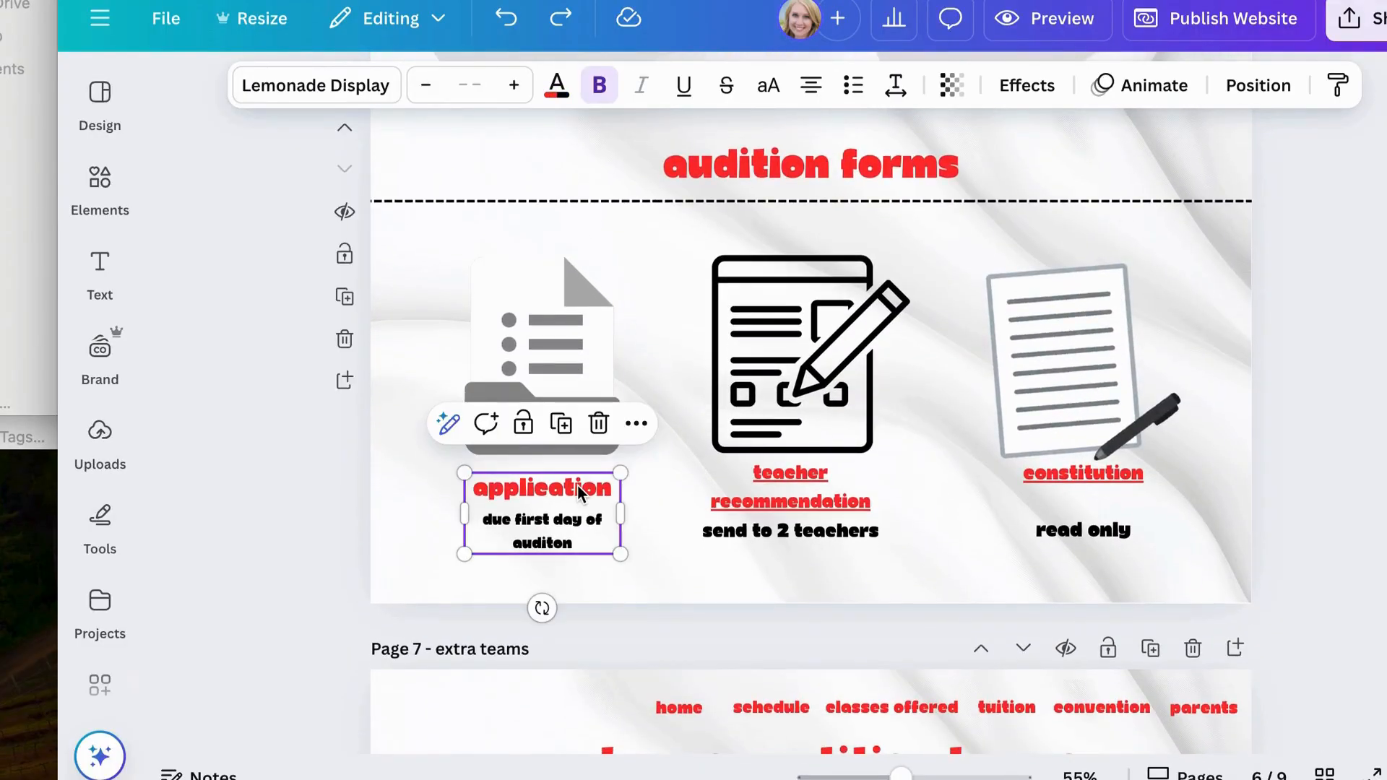
double_click(578, 484)
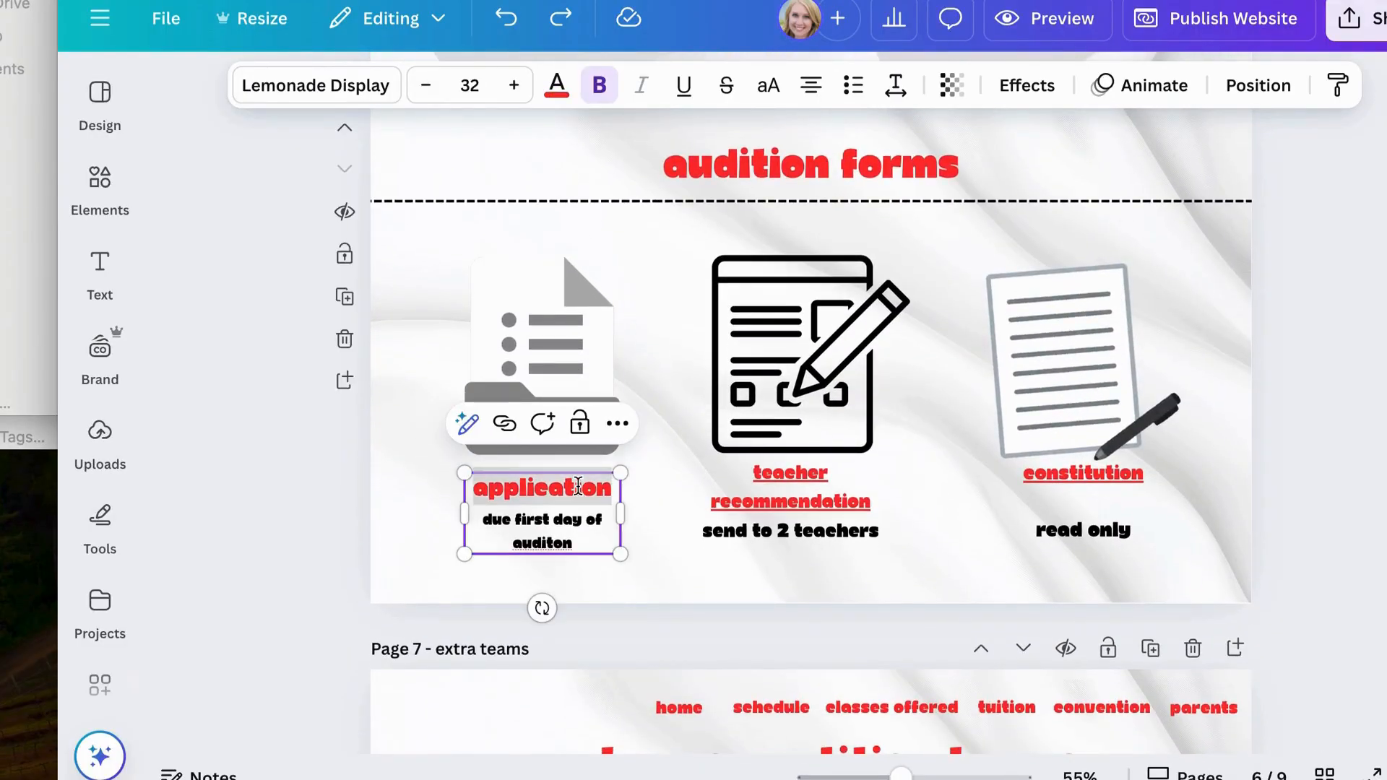
left_click(505, 424)
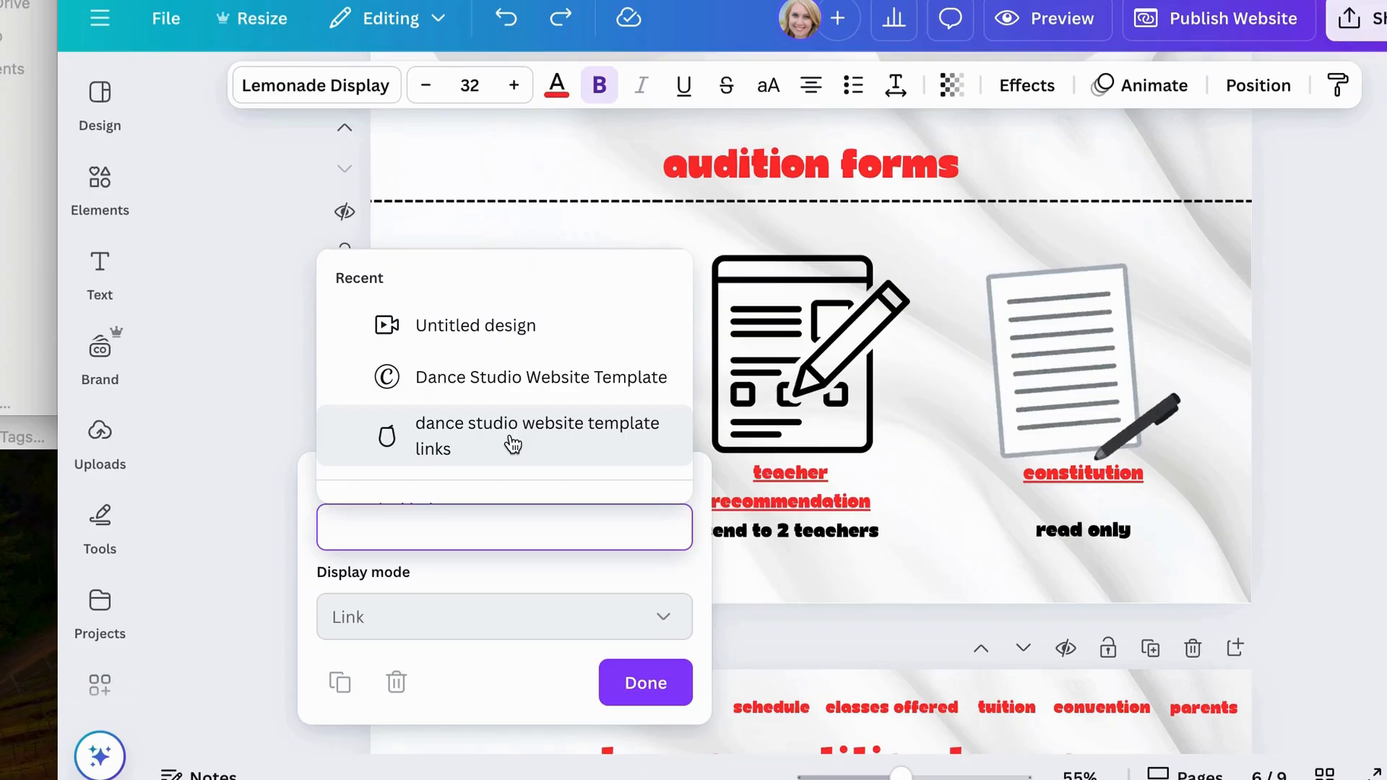
left_click(644, 692)
left_click(657, 575)
Step: Review the extra teams page and the tuition table, inspecting the editable "1 hour" cell
scroll(657, 575, "down", 7)
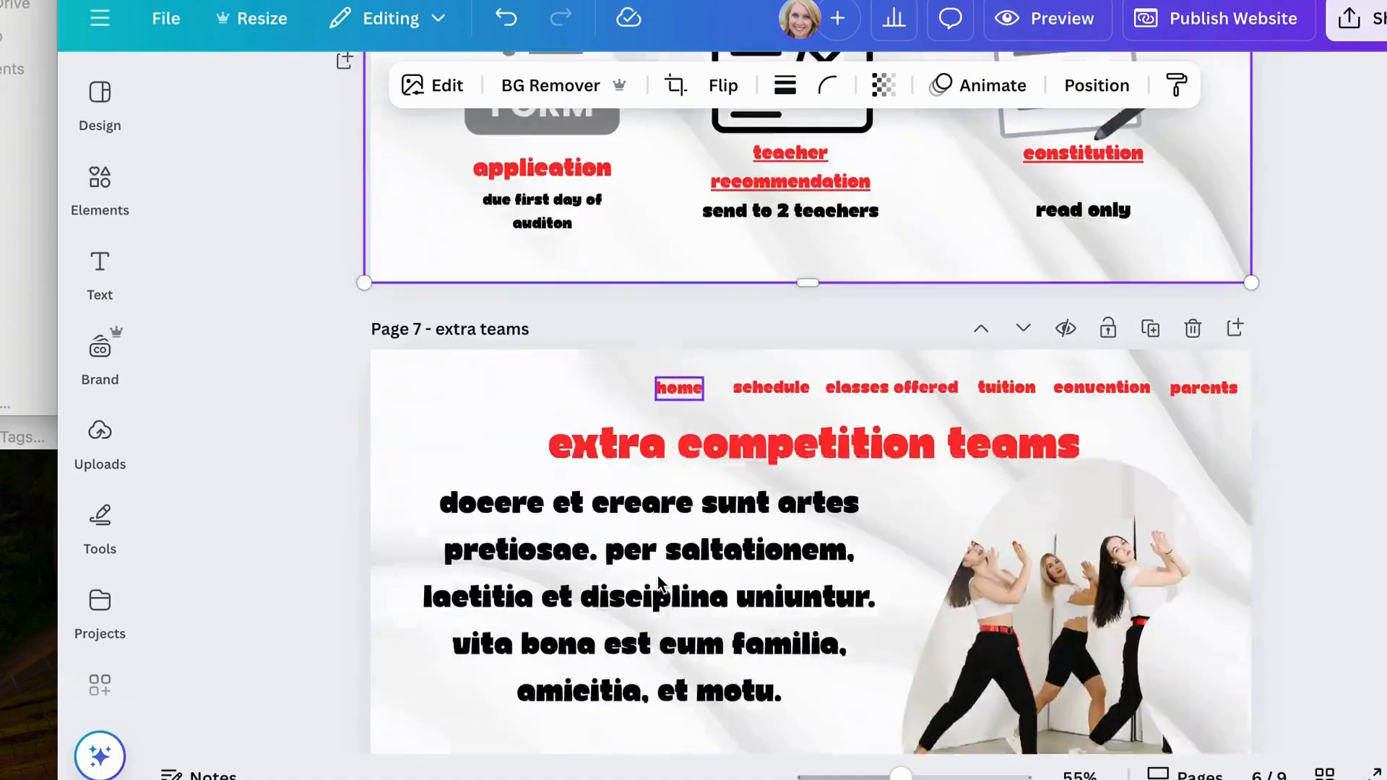
scroll(657, 575, "down", 7)
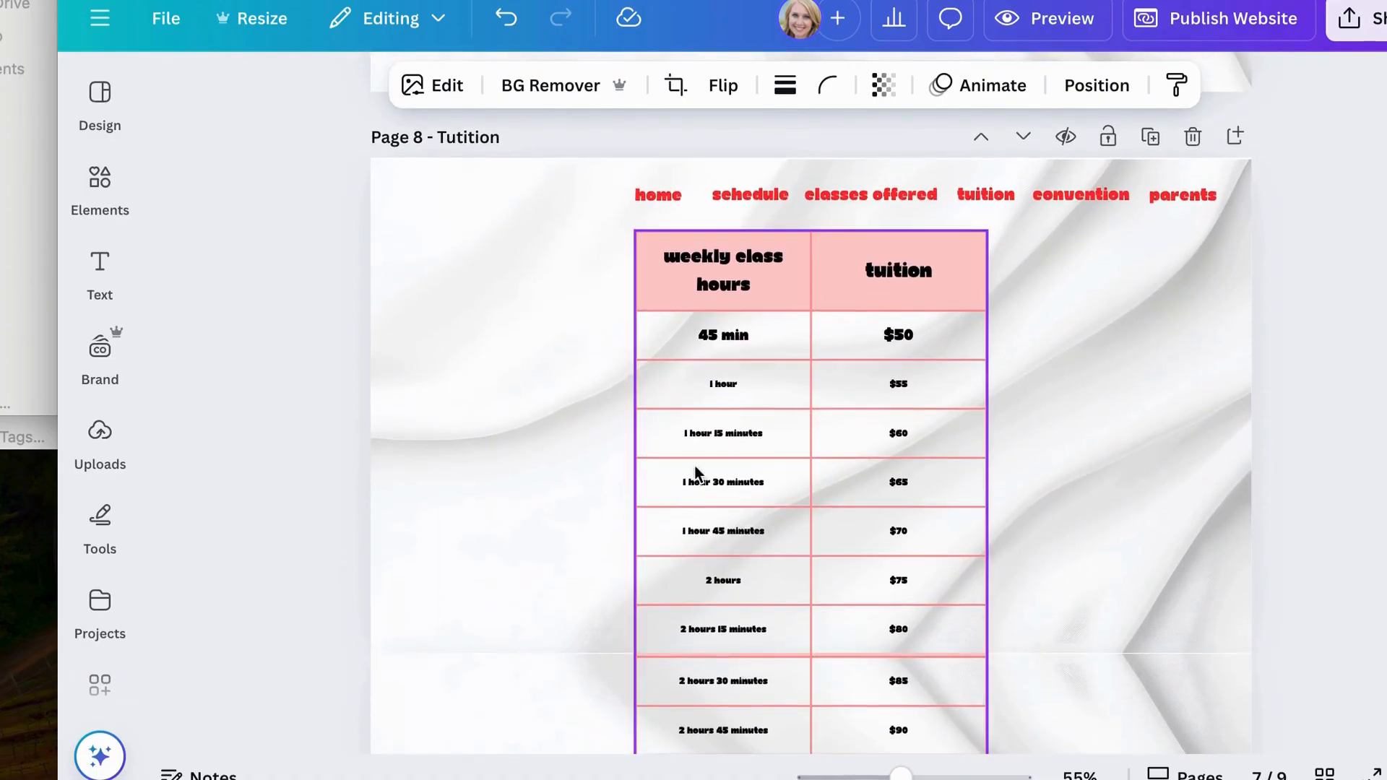
left_click(730, 388)
double_click(730, 388)
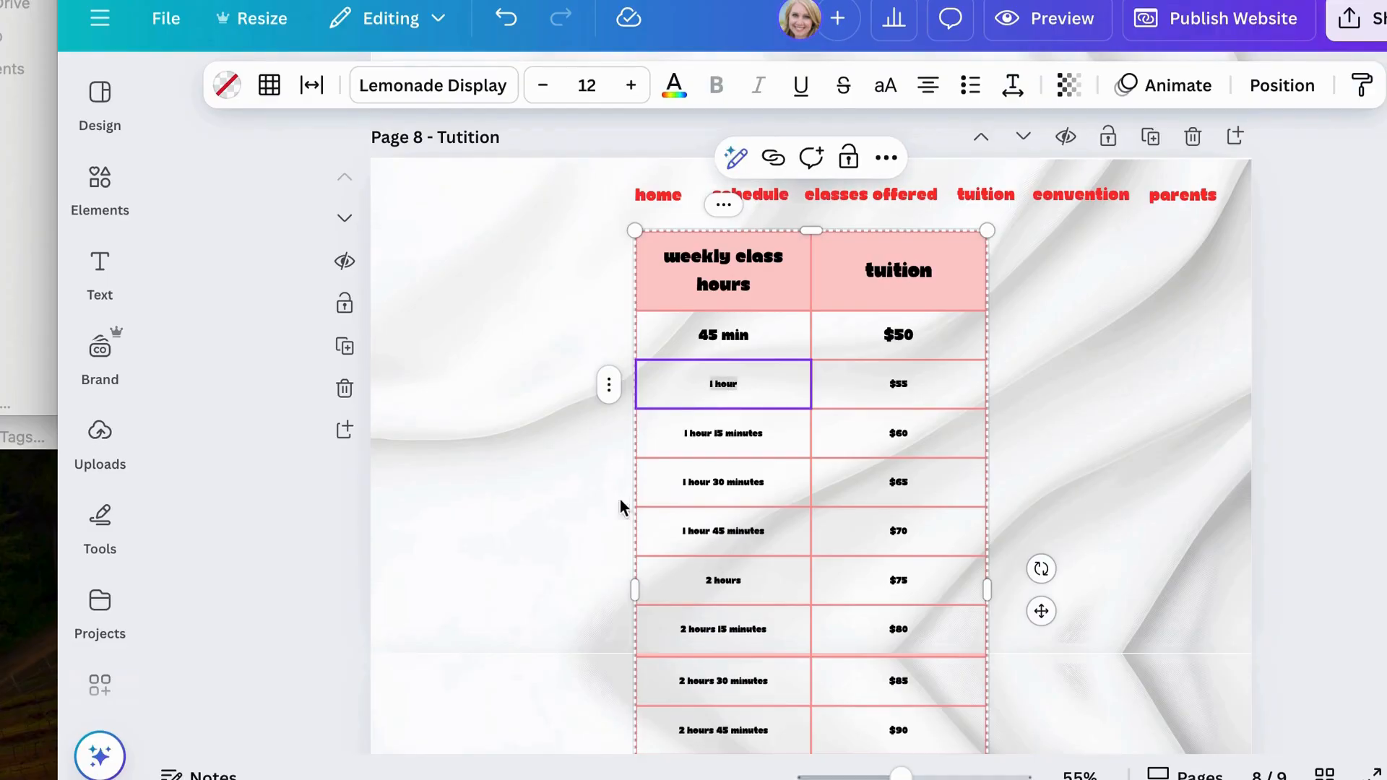
left_click(562, 556)
scroll(562, 556, "down", 15)
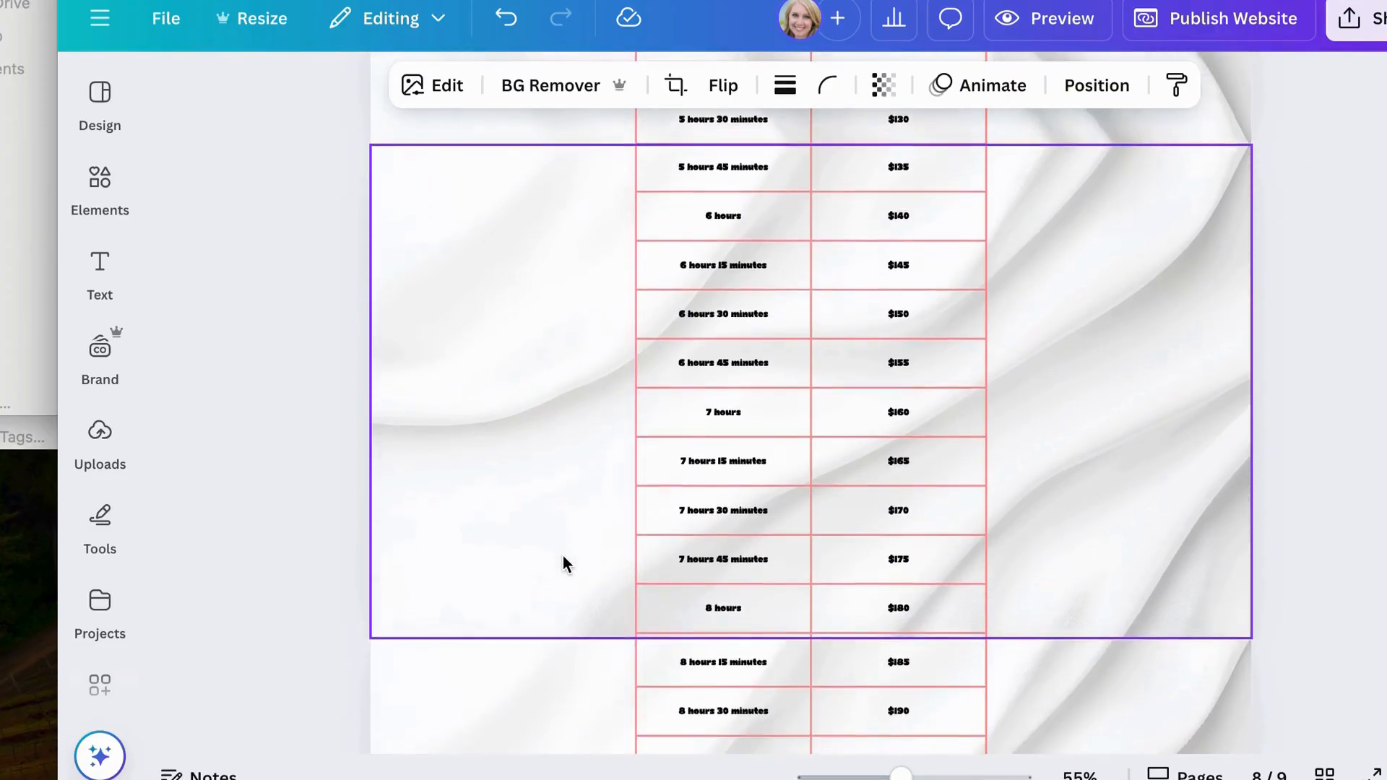
Step: Inspect the Instagram, TikTok and YouTube handle texts on the Contact page
scroll(563, 558, "down", 12)
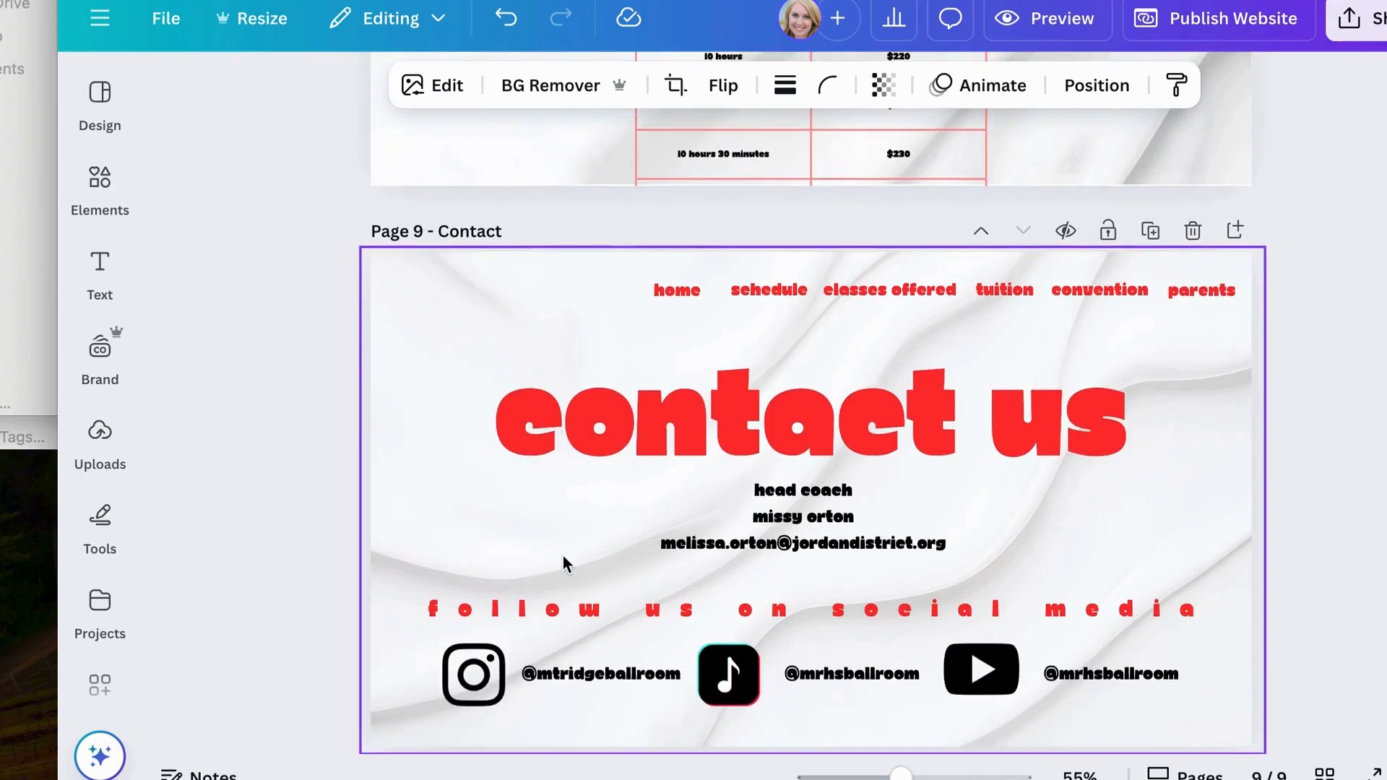
scroll(562, 557, "down", 2)
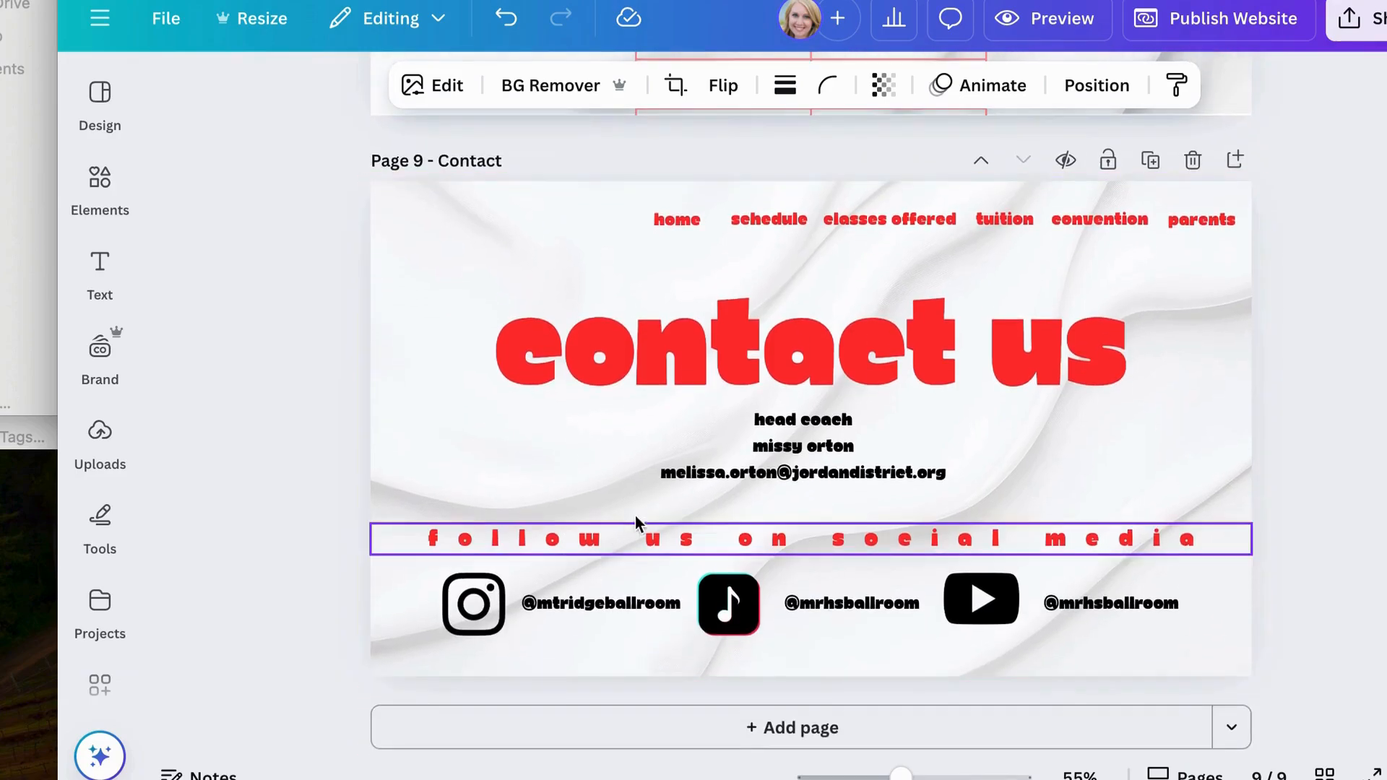
left_click(586, 612)
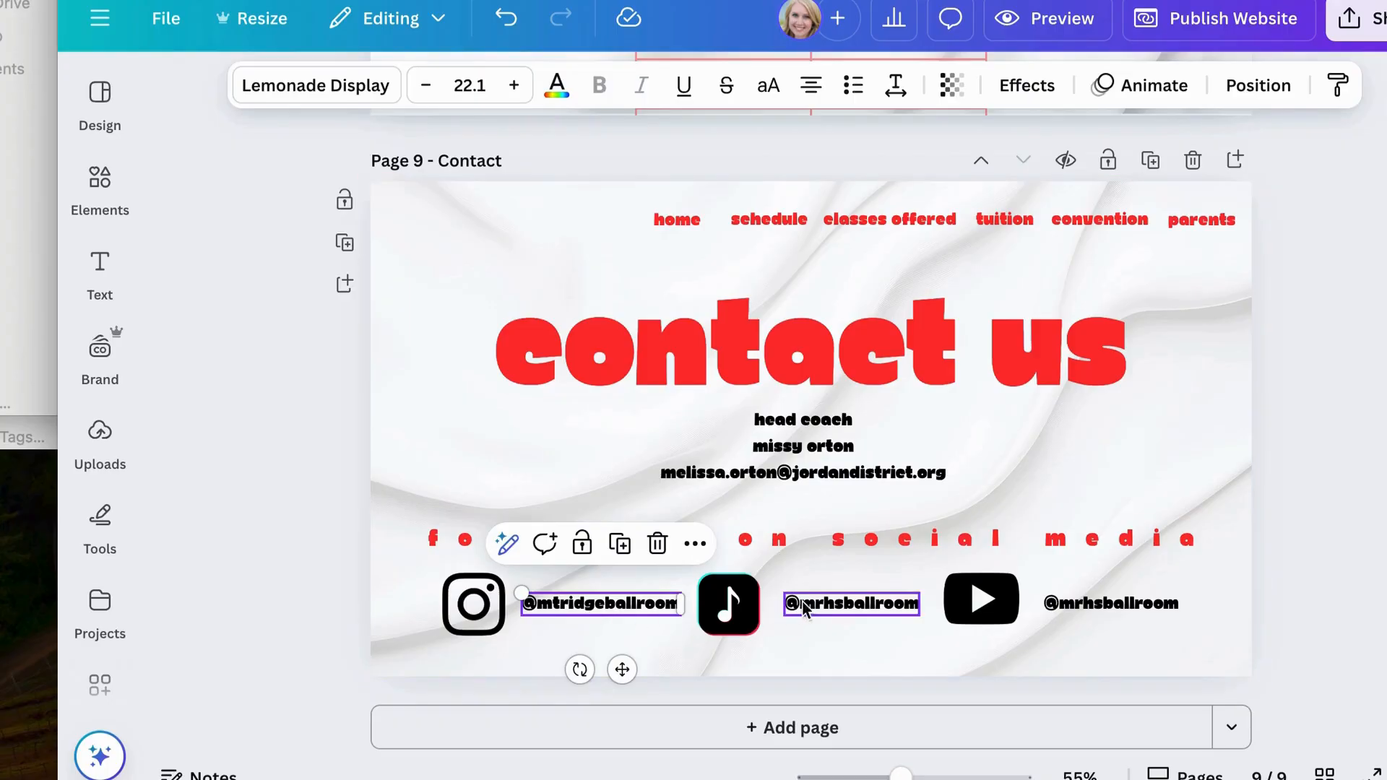
left_click(888, 603)
left_click(1074, 604)
scroll(1076, 607, "down", 1)
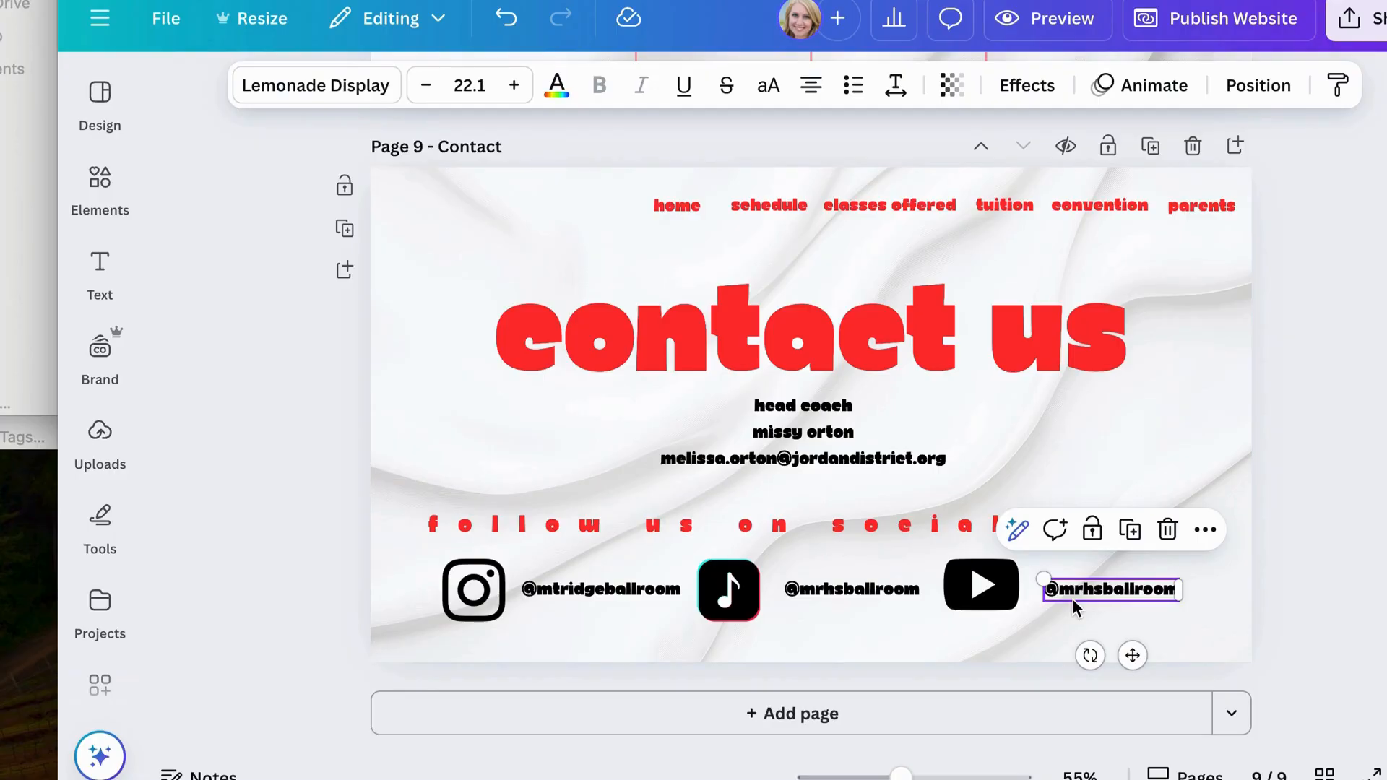
Step: Recolor the "dance studio" heading on the Home page with the turquoise document color
scroll(1282, 409, "up", 10)
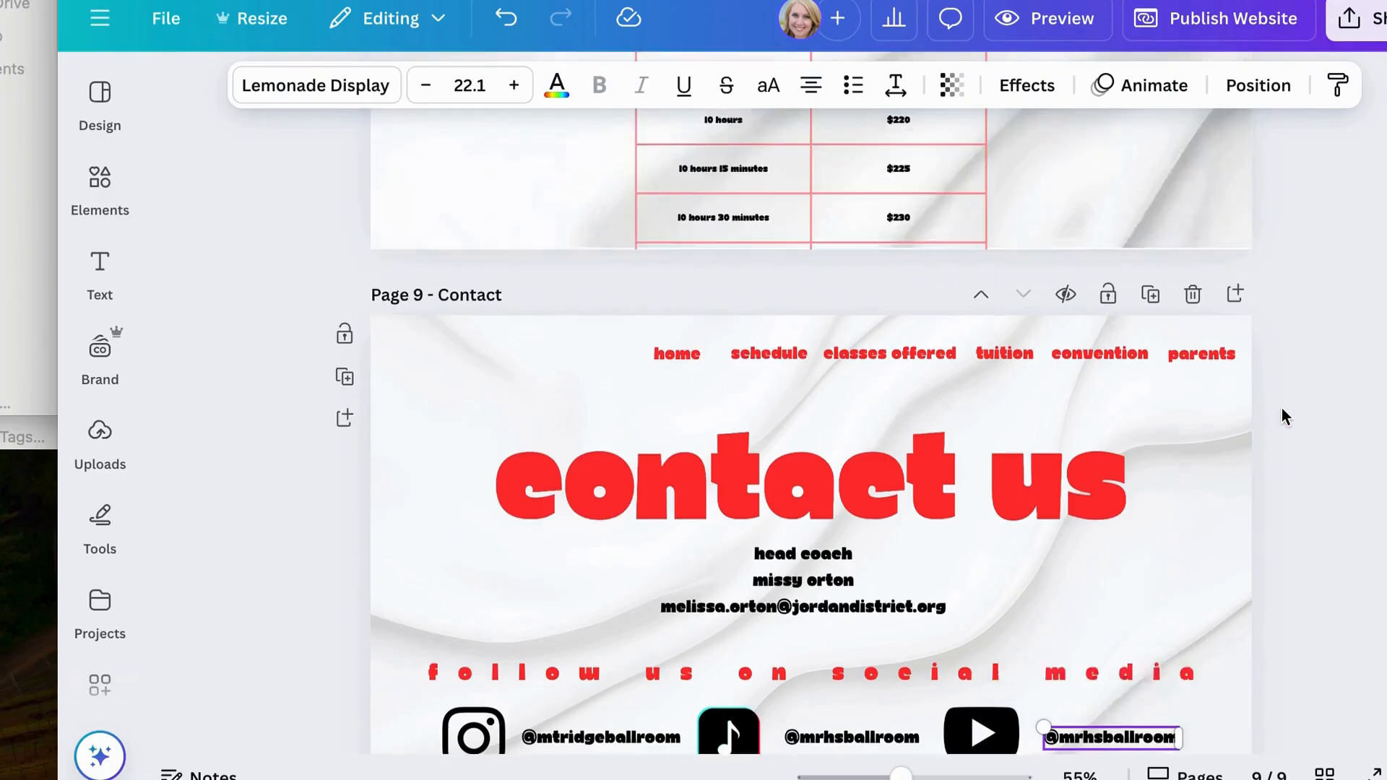
scroll(1282, 409, "up", 10)
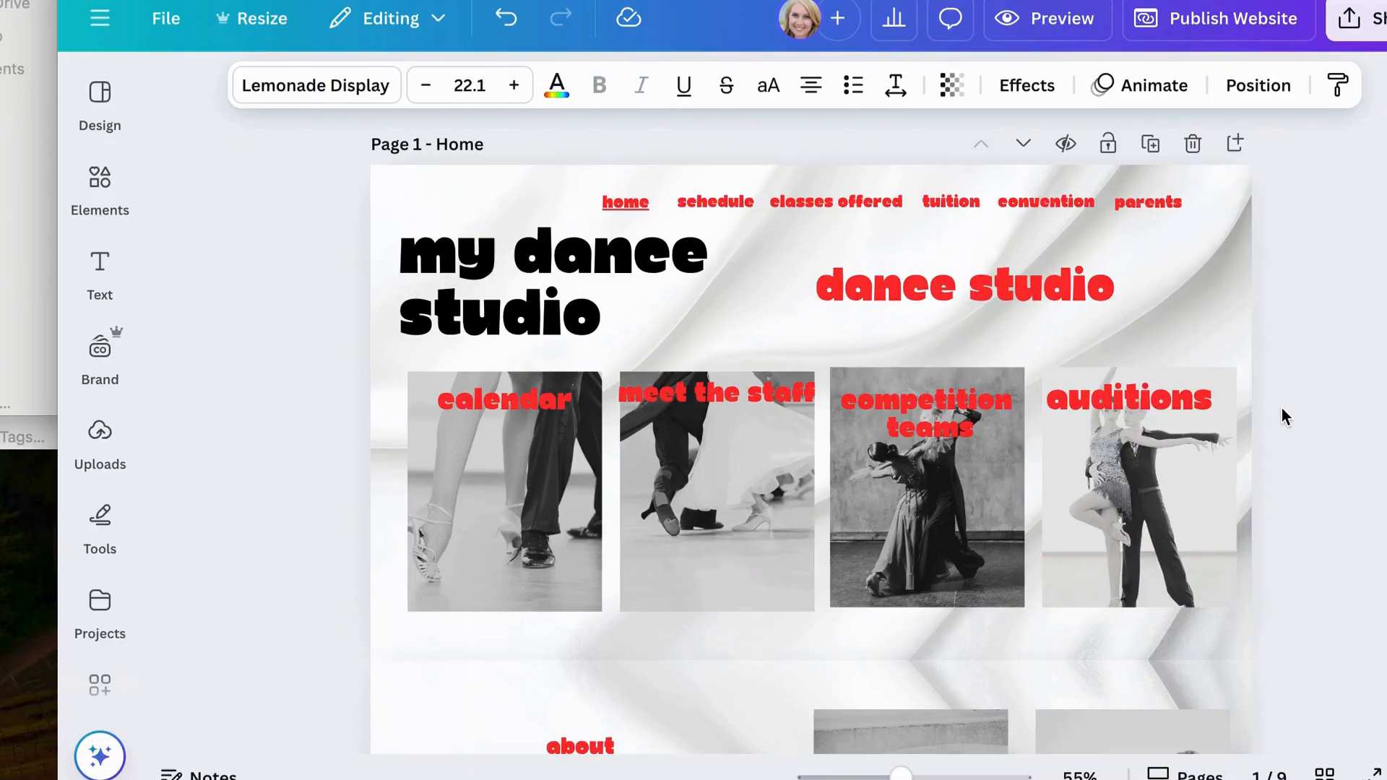
left_click(909, 291)
left_click(909, 290)
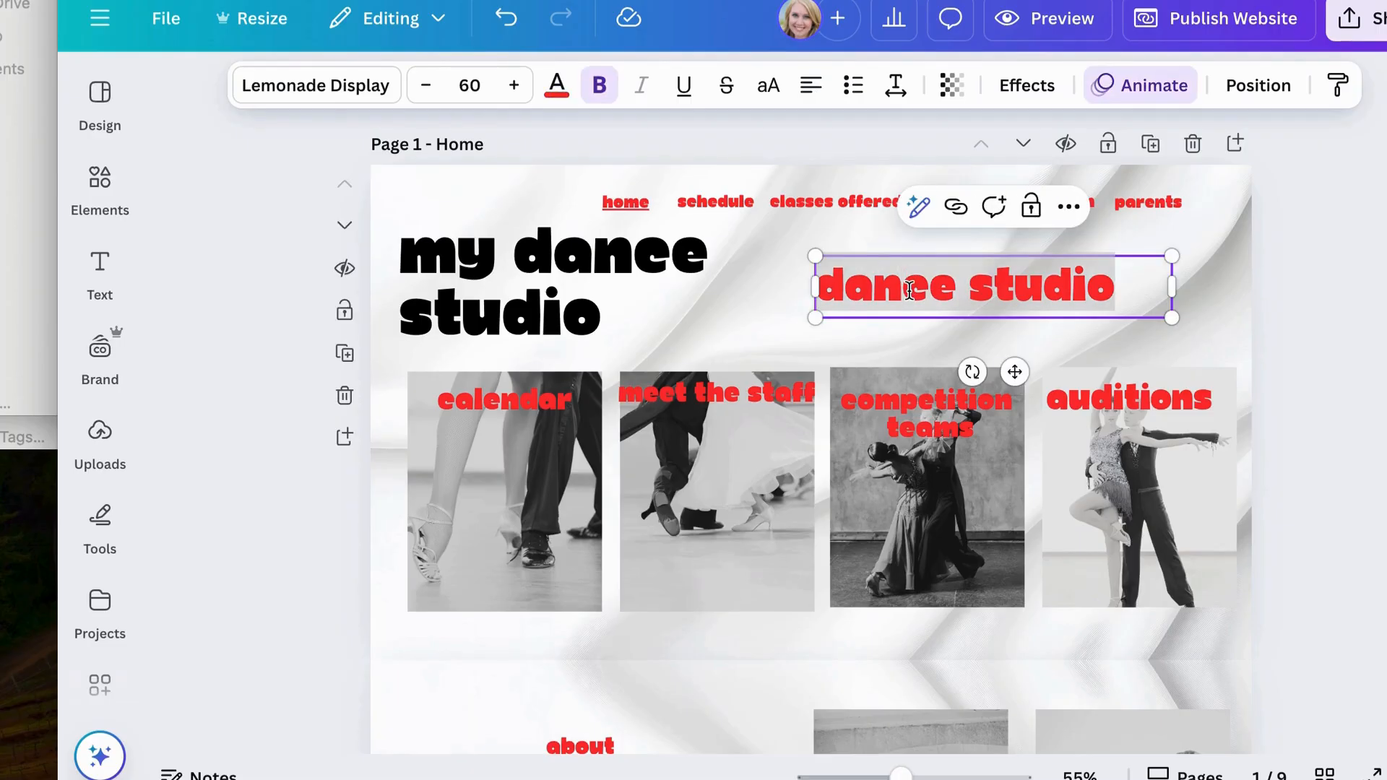
left_click(557, 89)
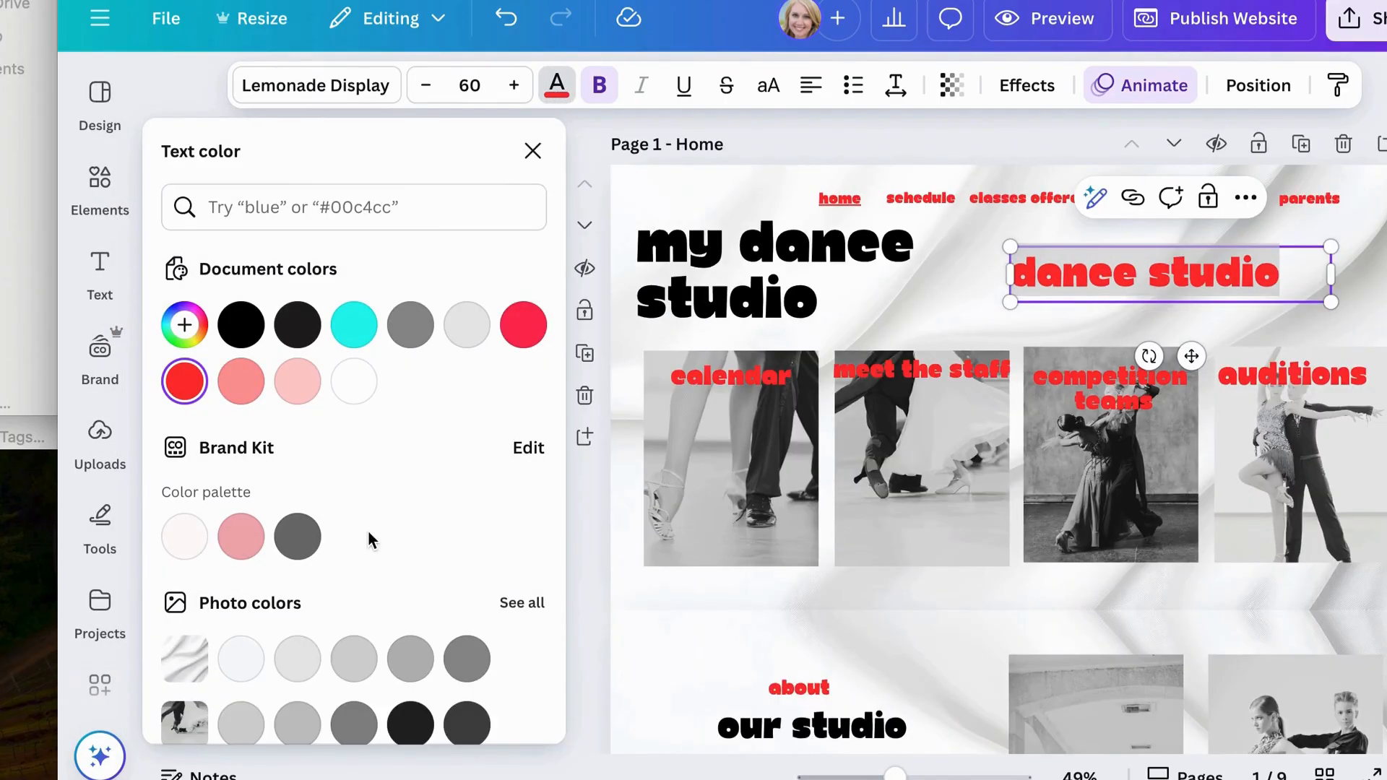
left_click(359, 334)
Step: Apply the turquoise text color across all pages and check the headings, dotted lines and contact icons on the Home page
left_click(329, 718)
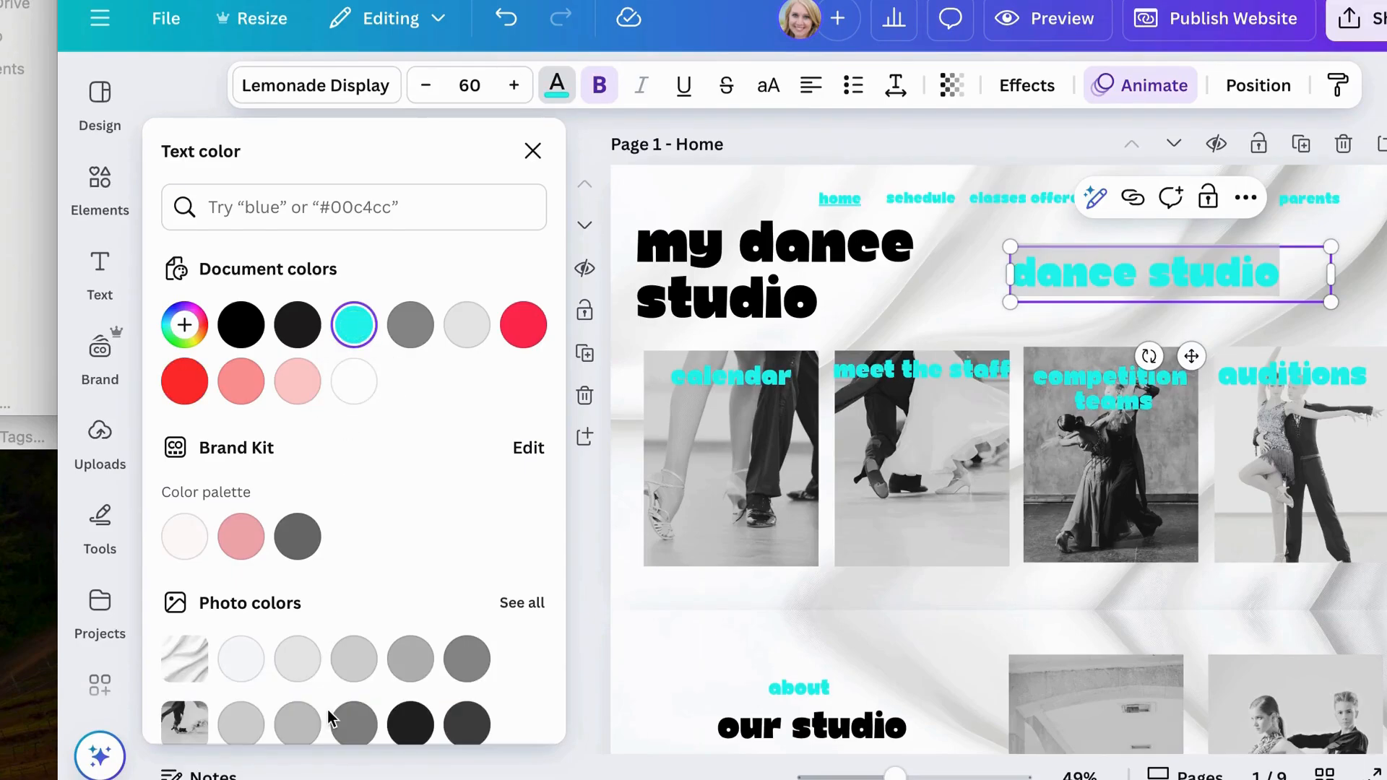
scroll(737, 542, "down", 5)
scroll(738, 547, "down", 10)
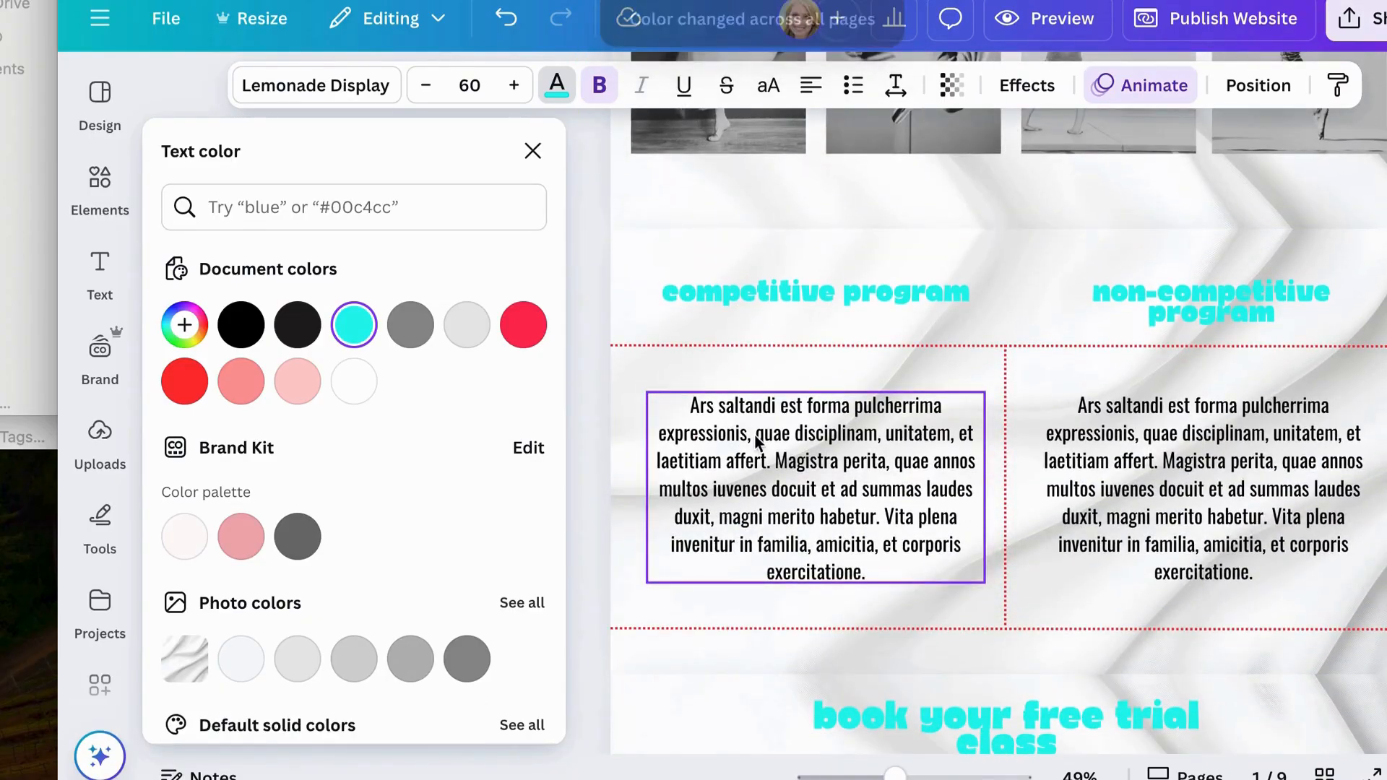
left_click(768, 348)
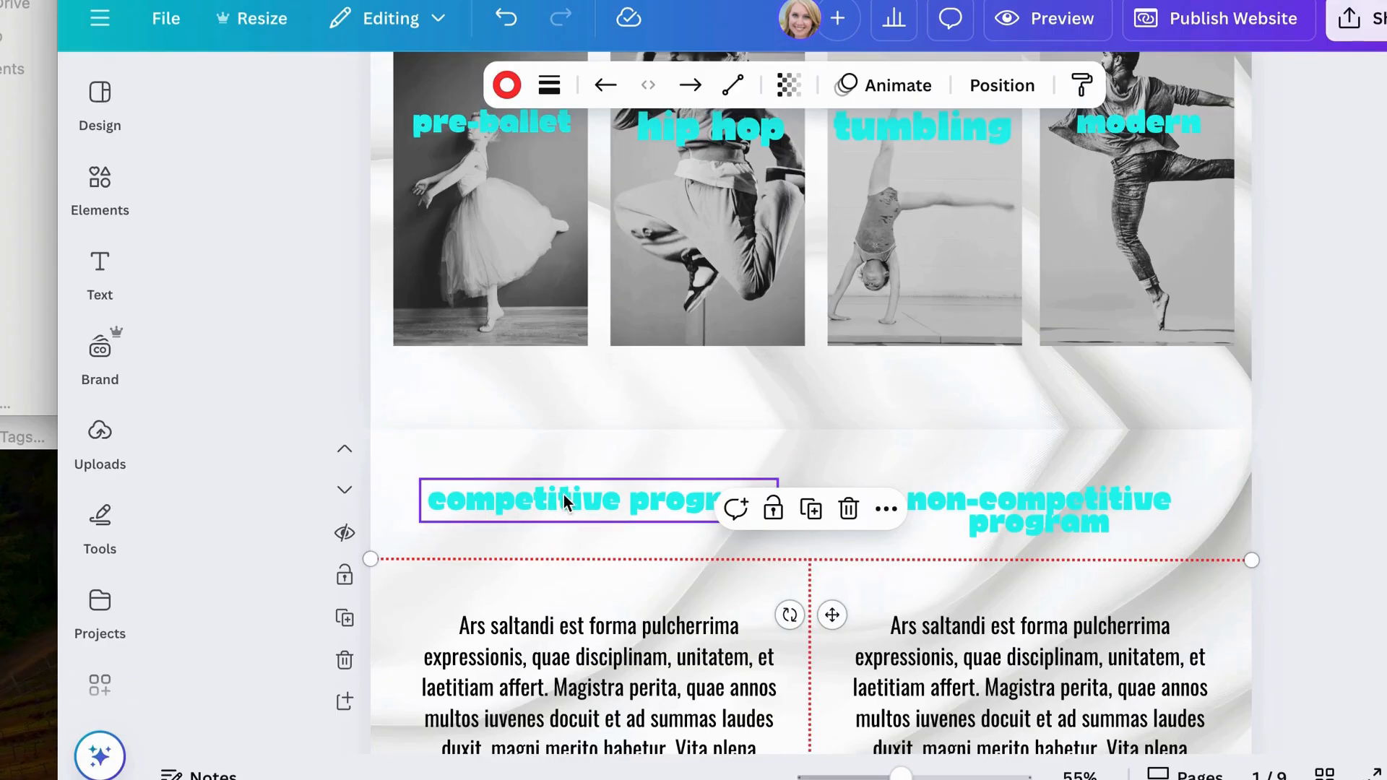
scroll(563, 494, "down", 10)
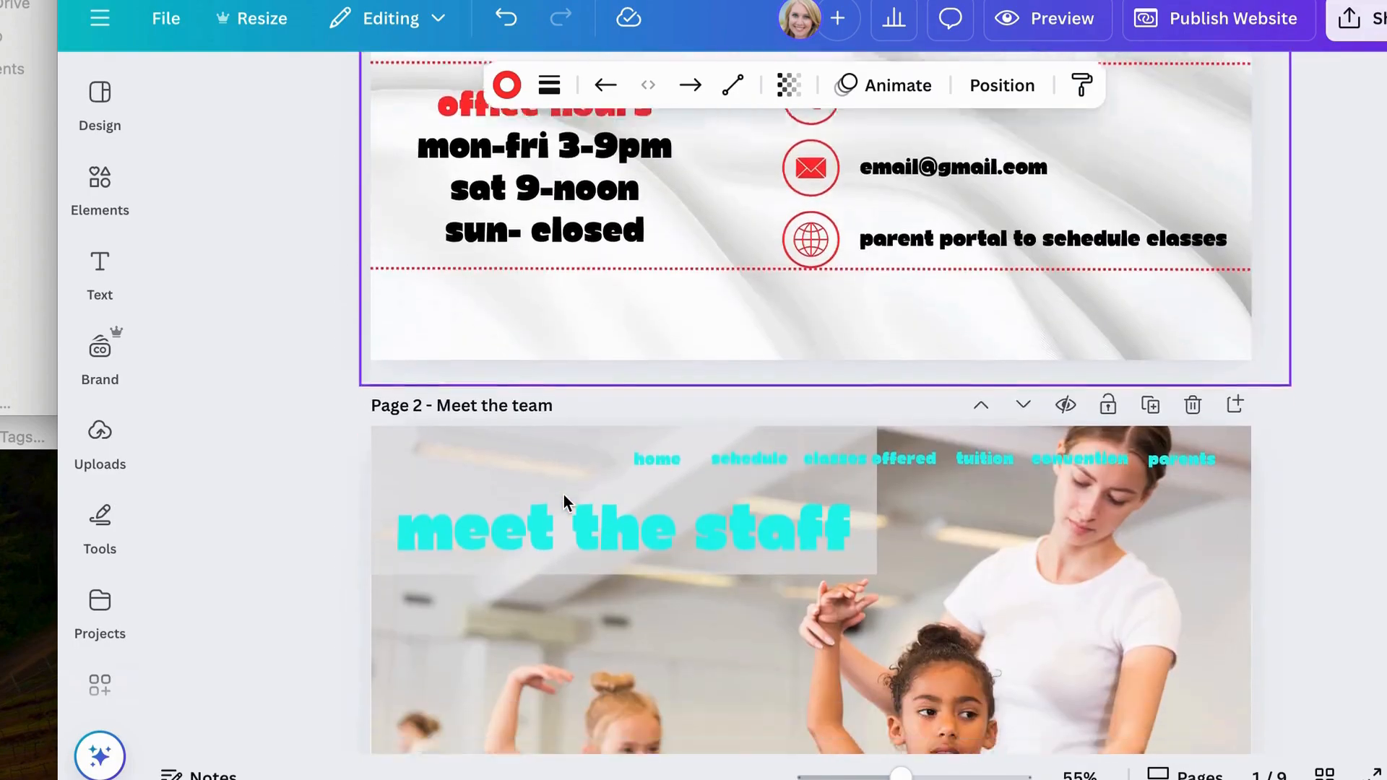
scroll(563, 494, "up", 3)
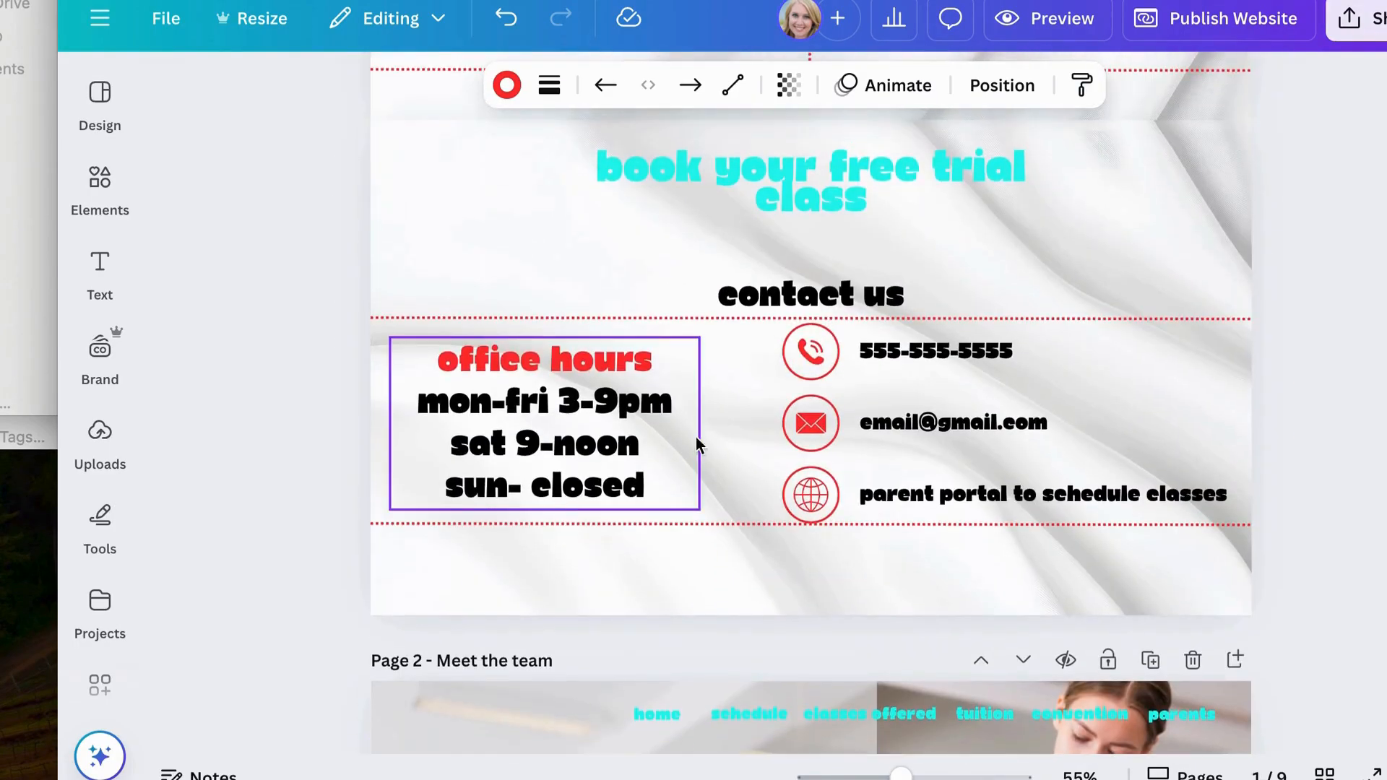
left_click(810, 351)
left_click(817, 432)
left_click(810, 486)
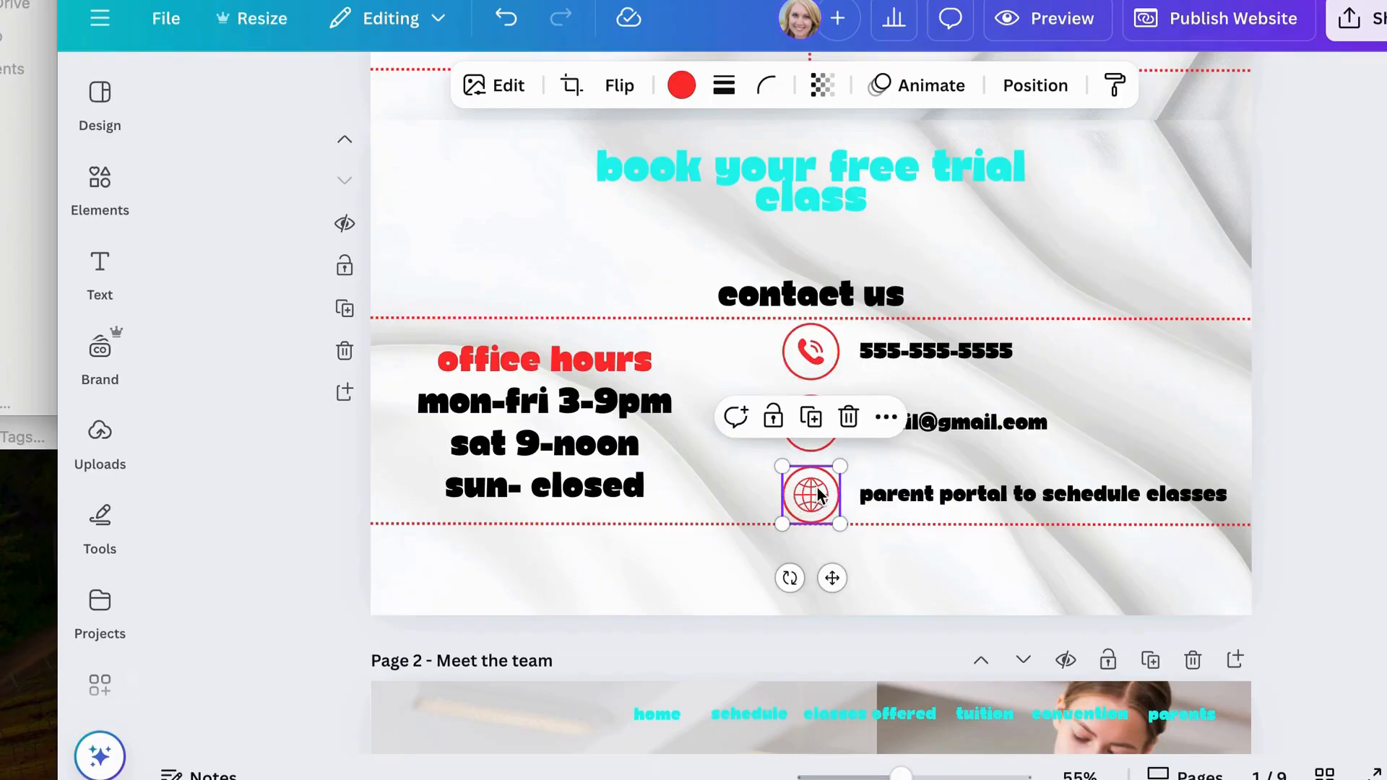
Step: Undo the color change across all pages, keeping turquoise only on the "dance studio" heading, and return to the Home page header
left_click(506, 19)
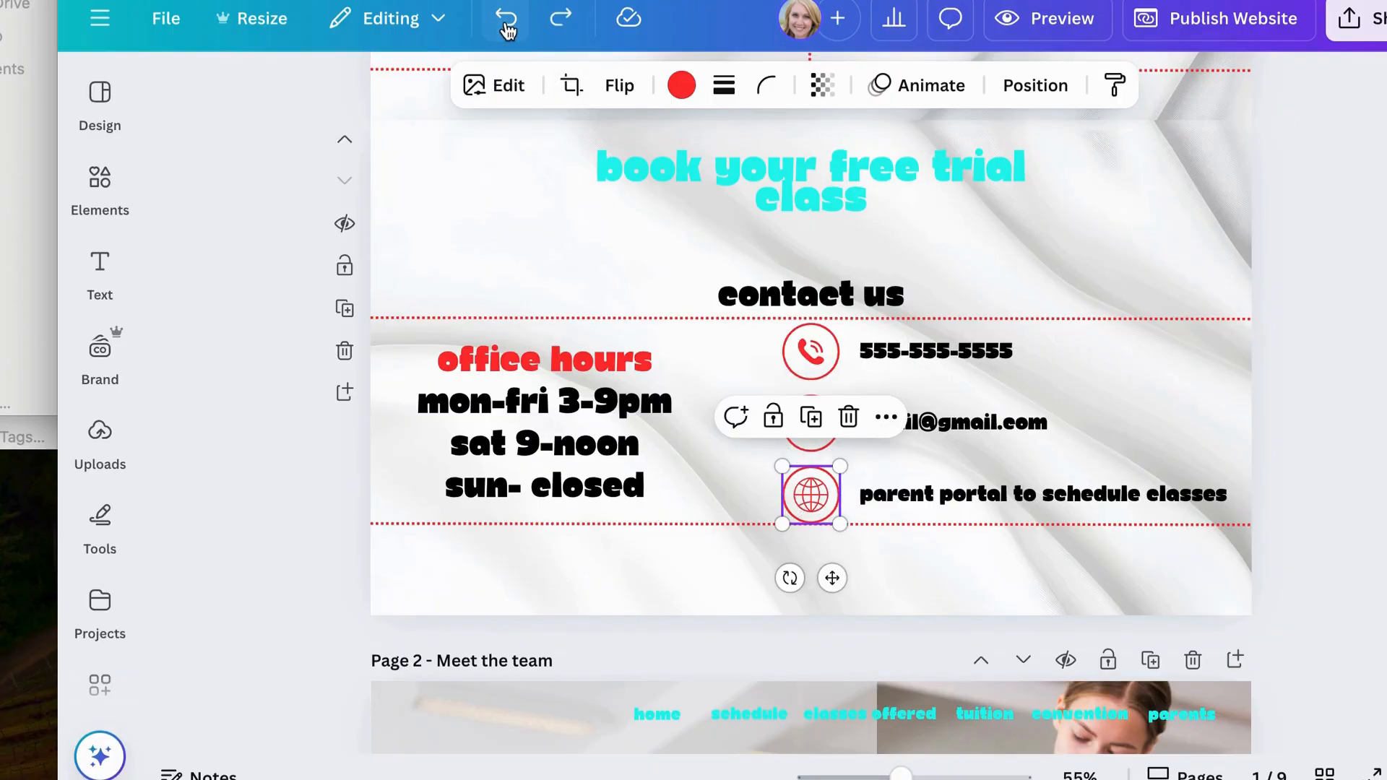
left_click(505, 23)
scroll(549, 249, "up", 15)
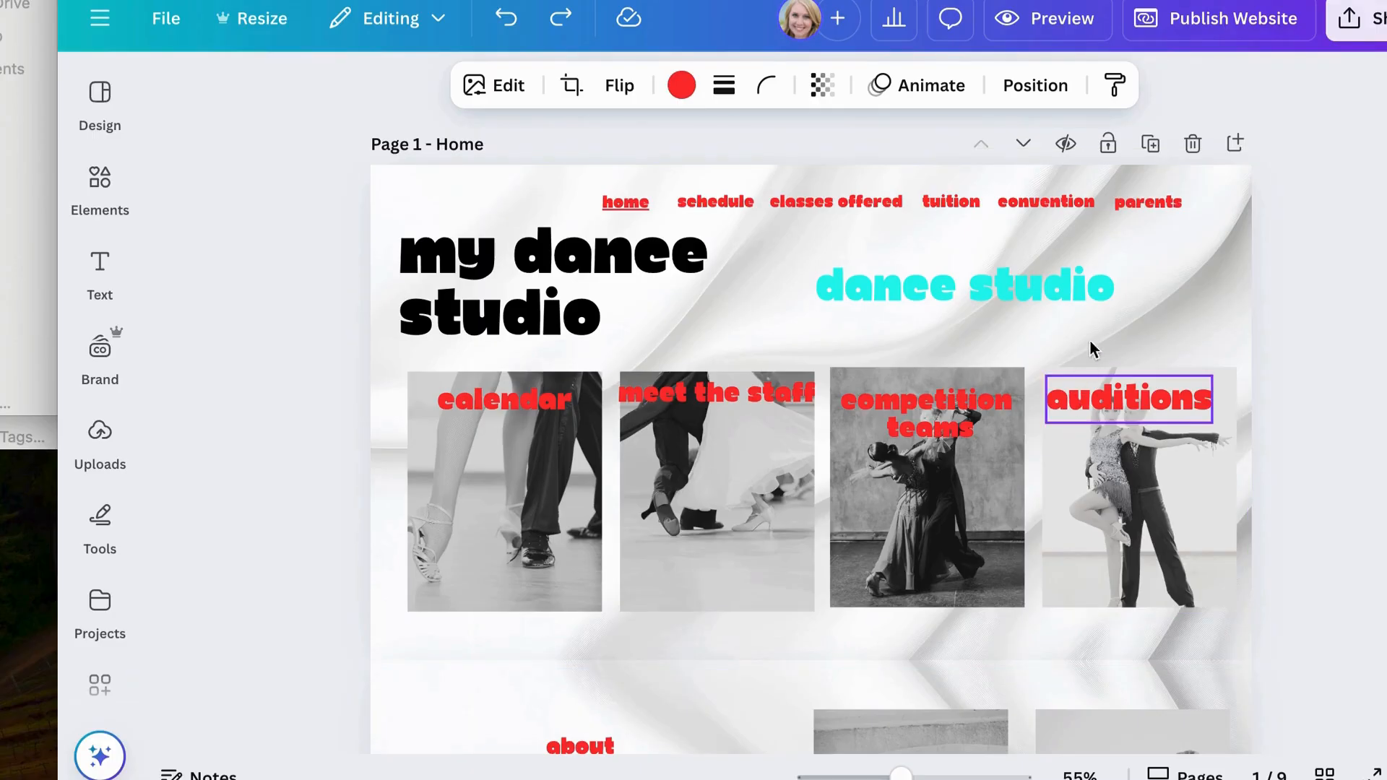
Step: Examine the website publishing options, including the site settings, site address and custom domain choices, and return to the editor without publishing
left_click(1246, 26)
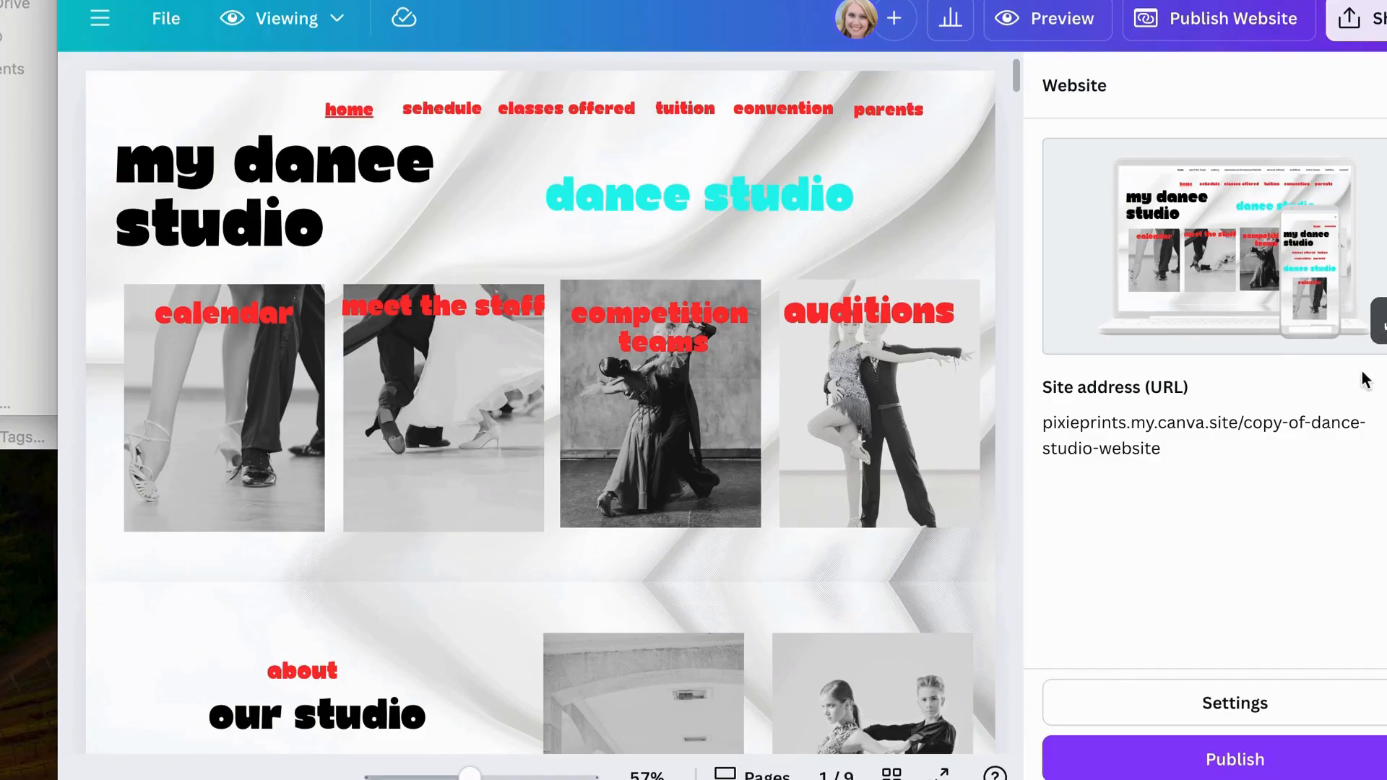
left_click(1230, 711)
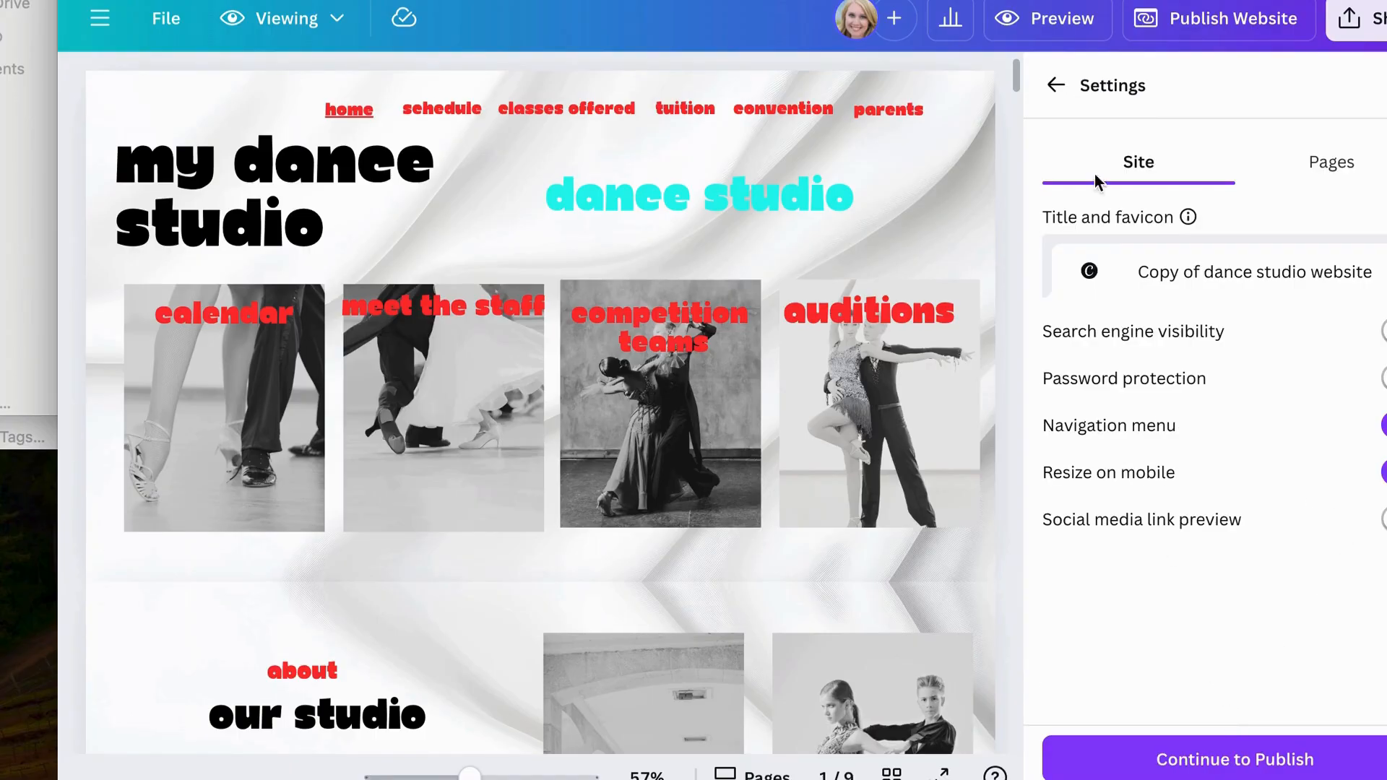
left_click(1052, 89)
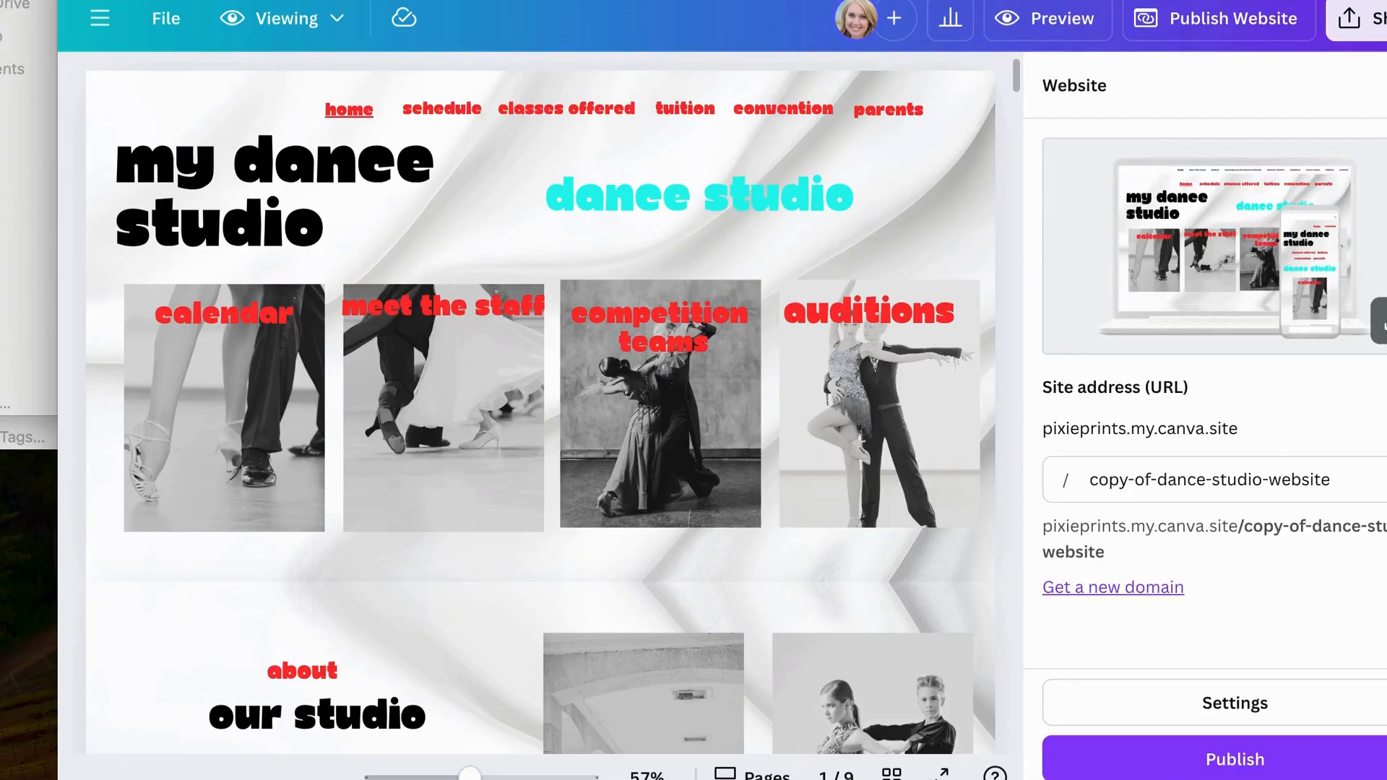
left_click(1116, 598)
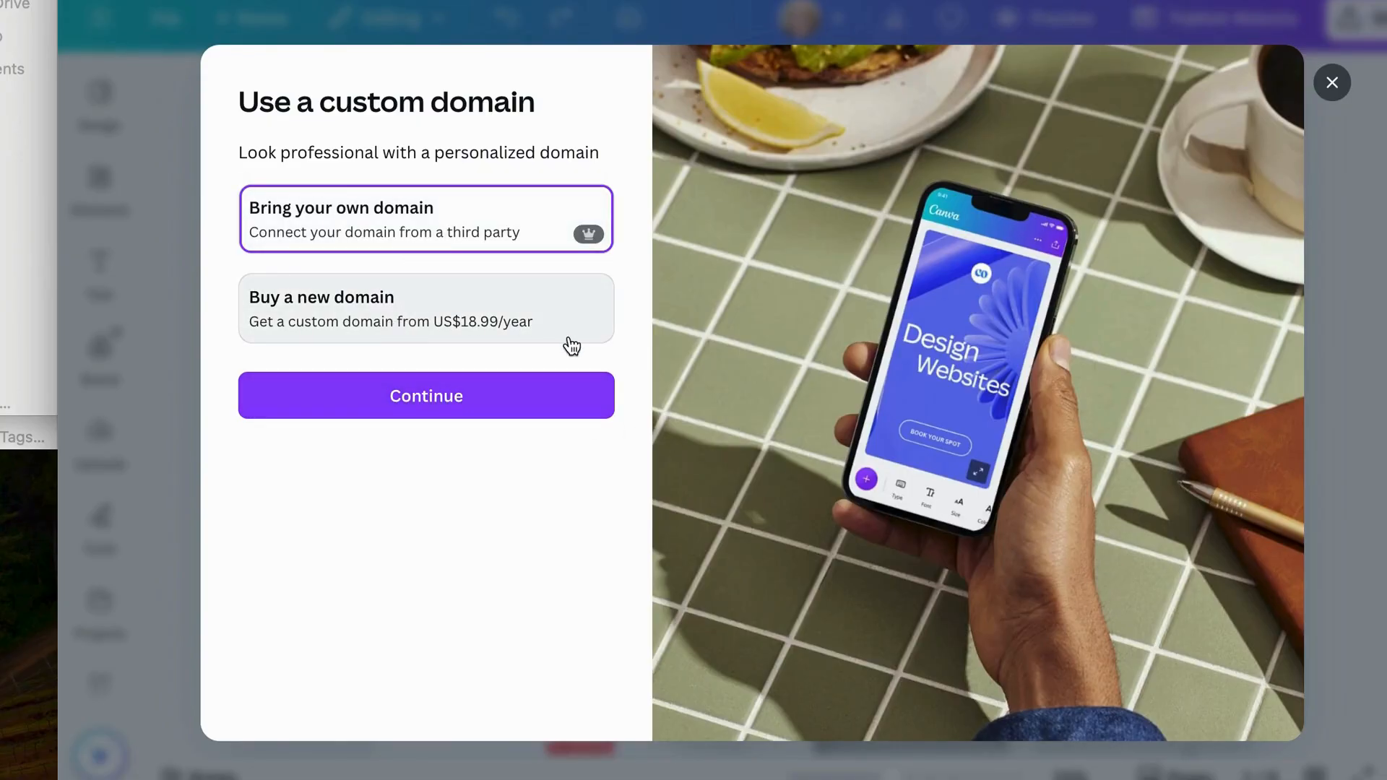
left_click(1332, 82)
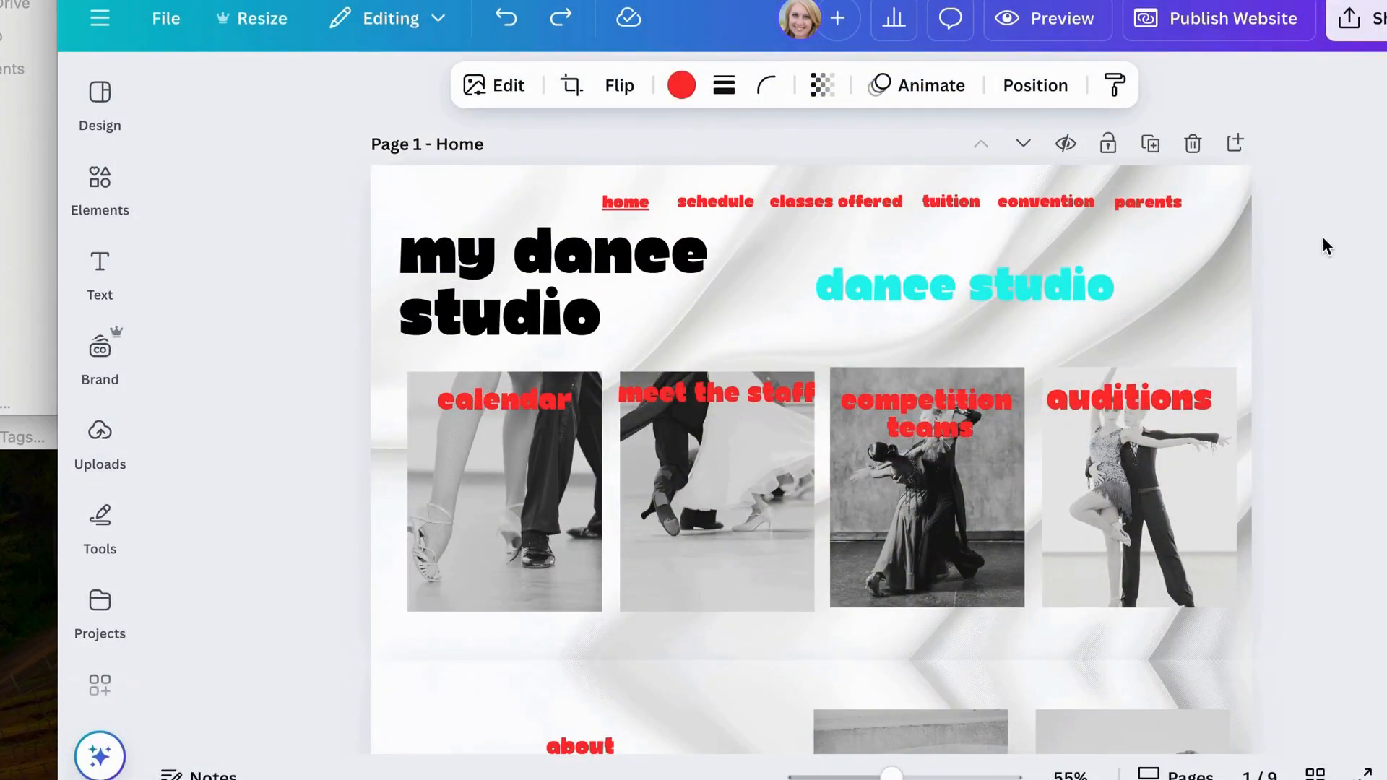
Step: Generate an embed link for the dance studio website design and return to the editor
scroll(1324, 237, "down", 2)
scroll(1324, 237, "up", 2)
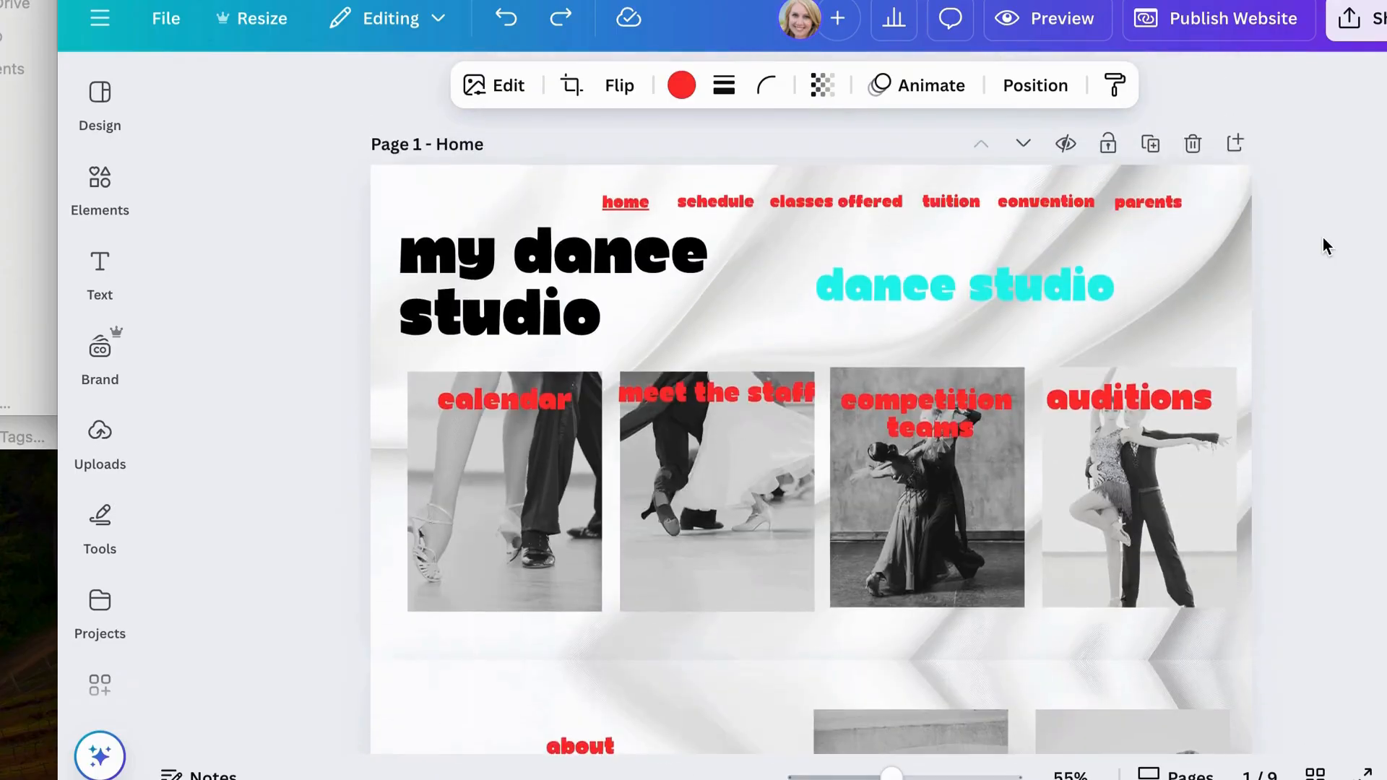
left_click(1351, 19)
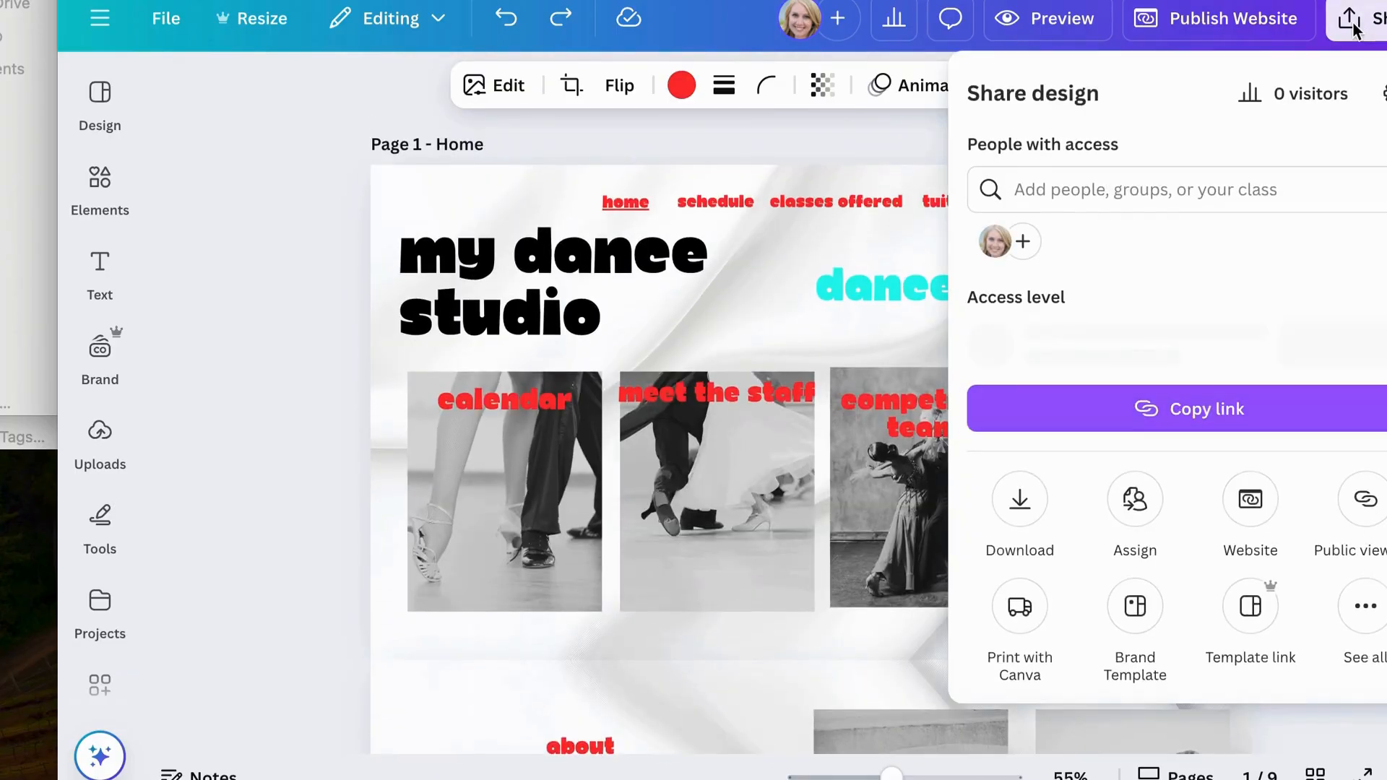
left_click(1359, 609)
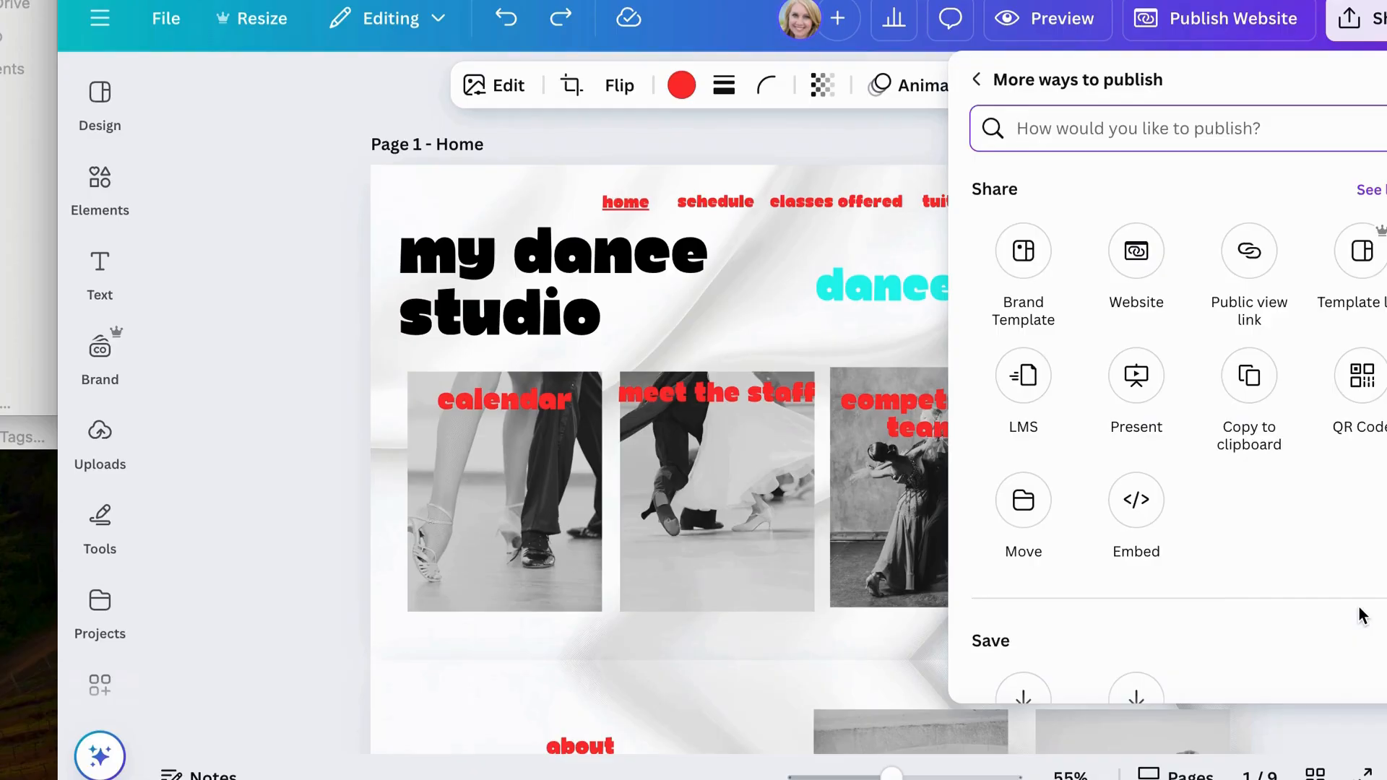
left_click(1141, 514)
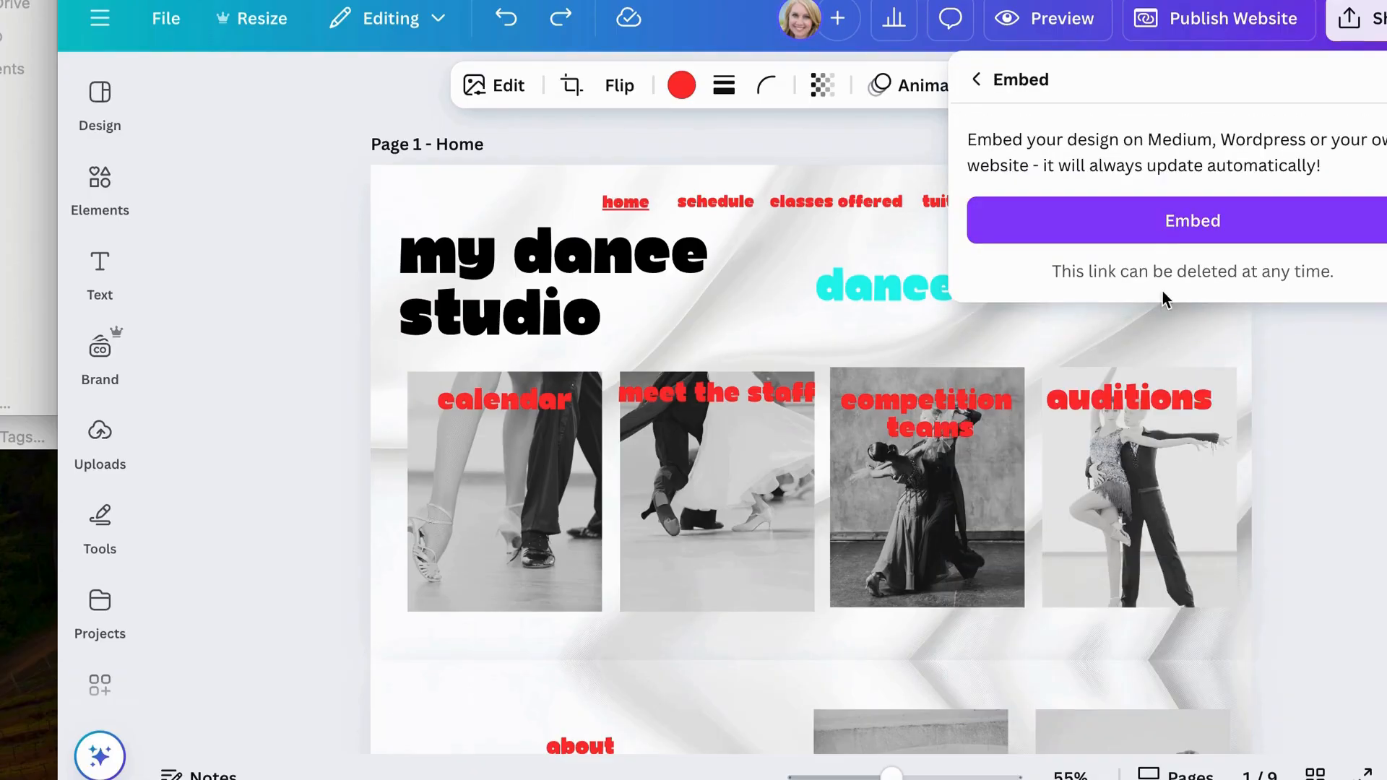
left_click(1189, 221)
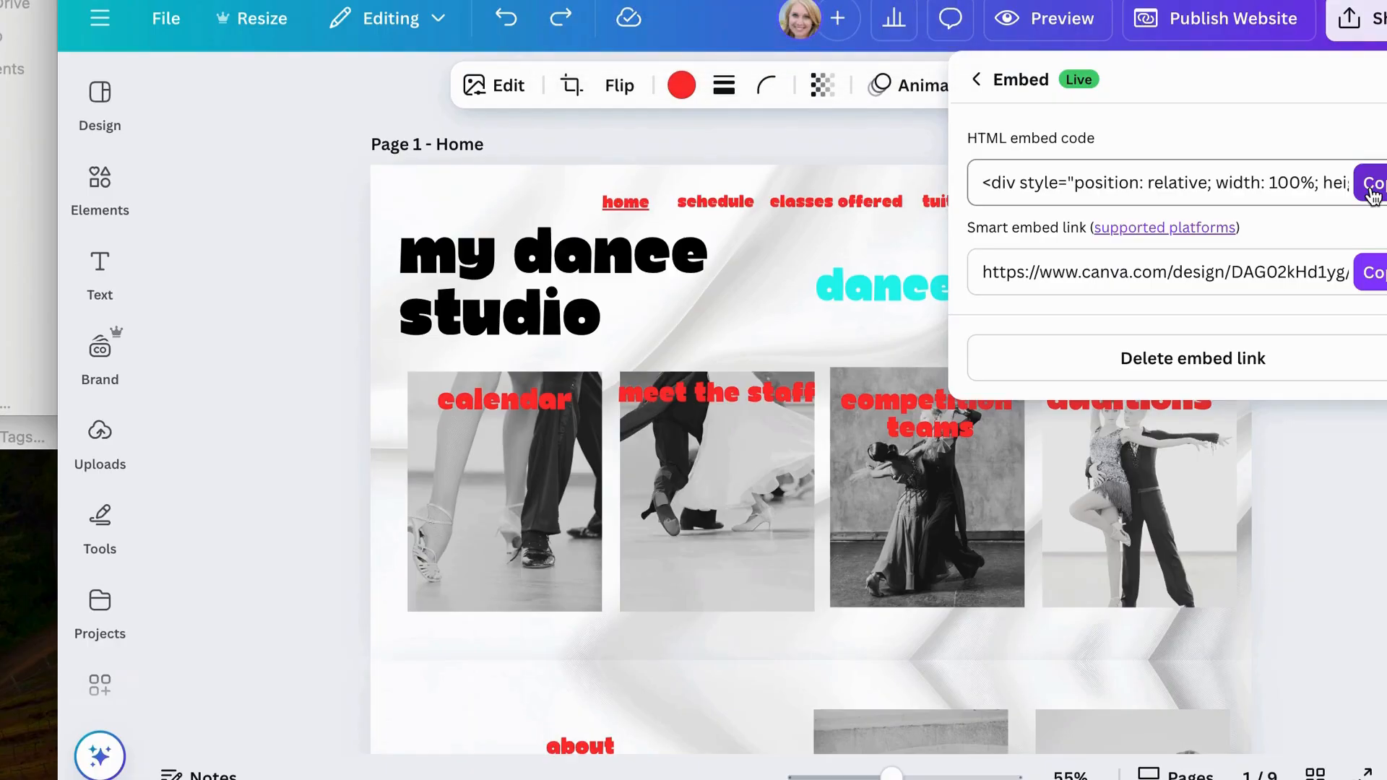
left_click(1300, 491)
left_click(1301, 490)
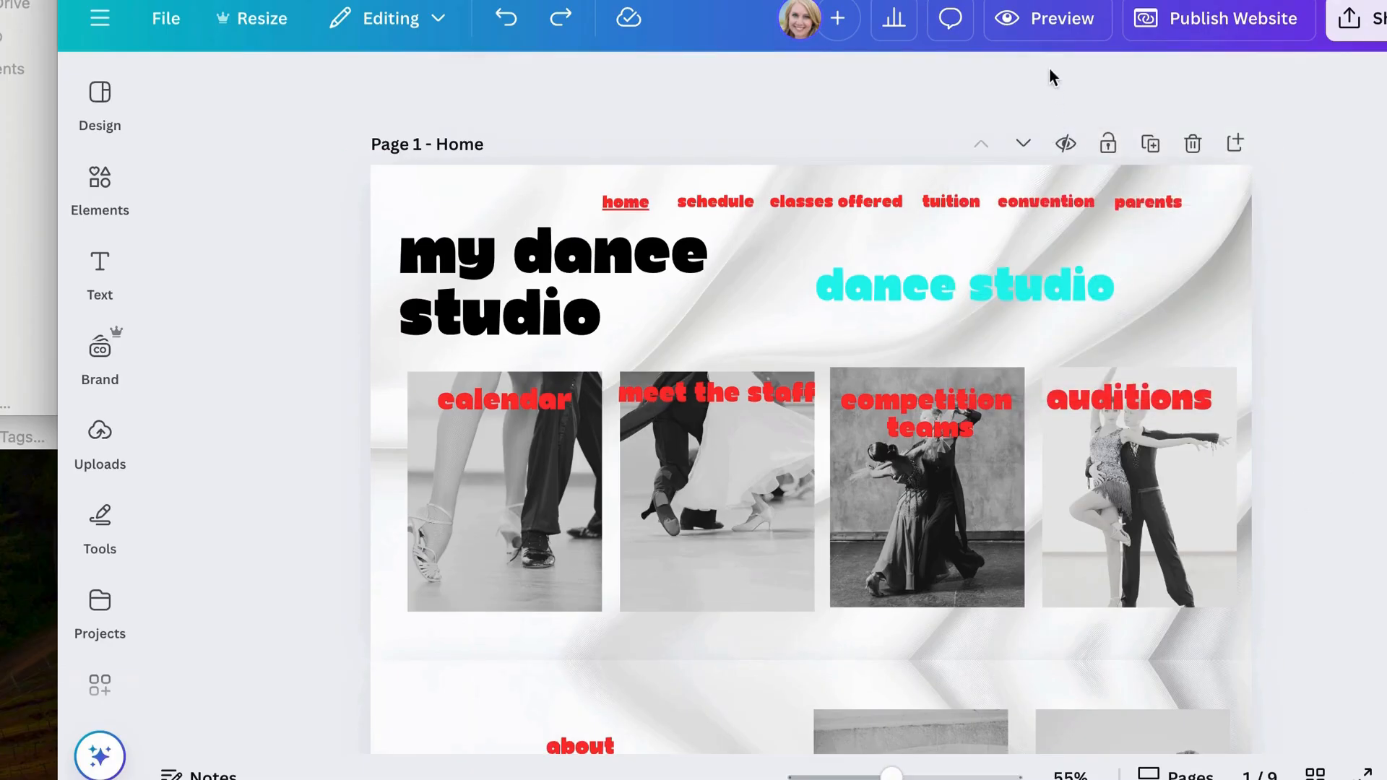
Step: Preview the dance studio website and look over the PNG download options without downloading the design
left_click(1039, 23)
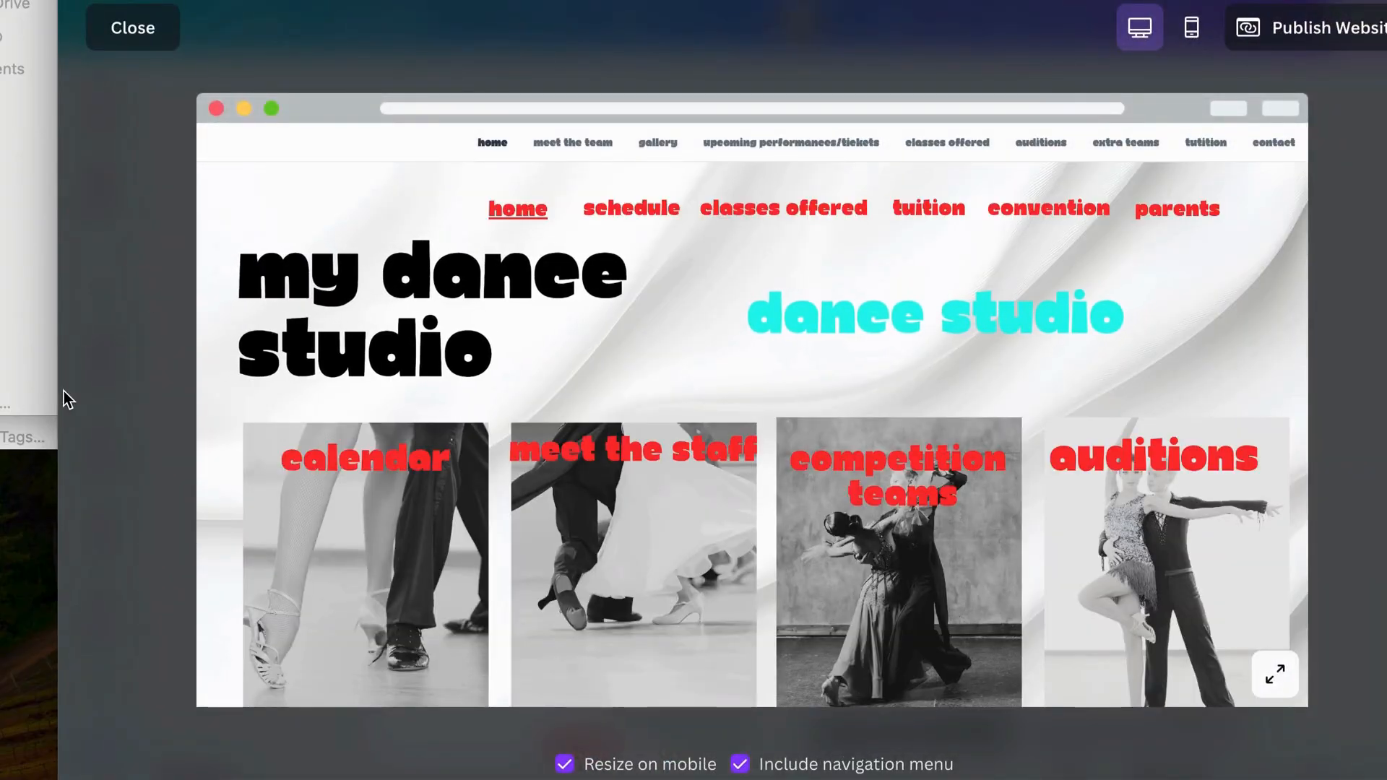
left_click(110, 33)
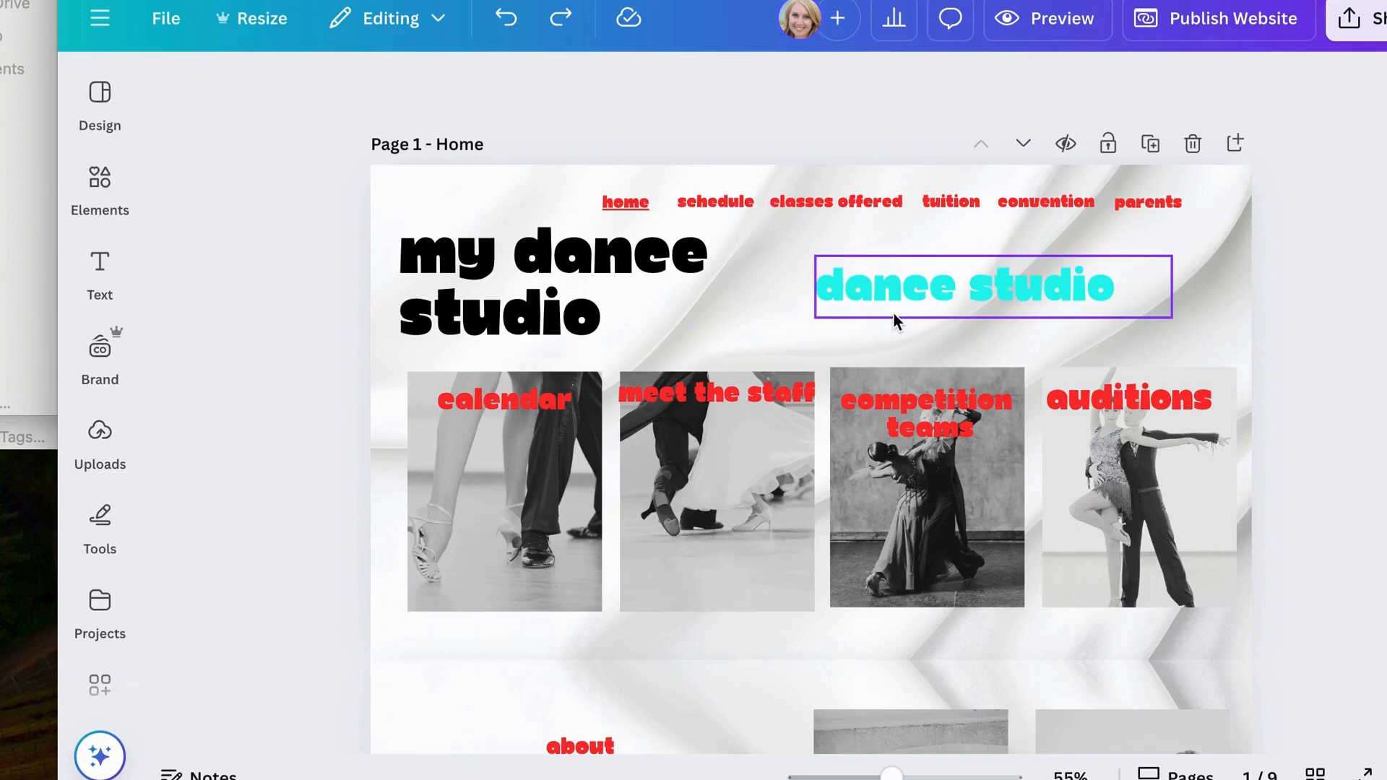
left_click(1358, 31)
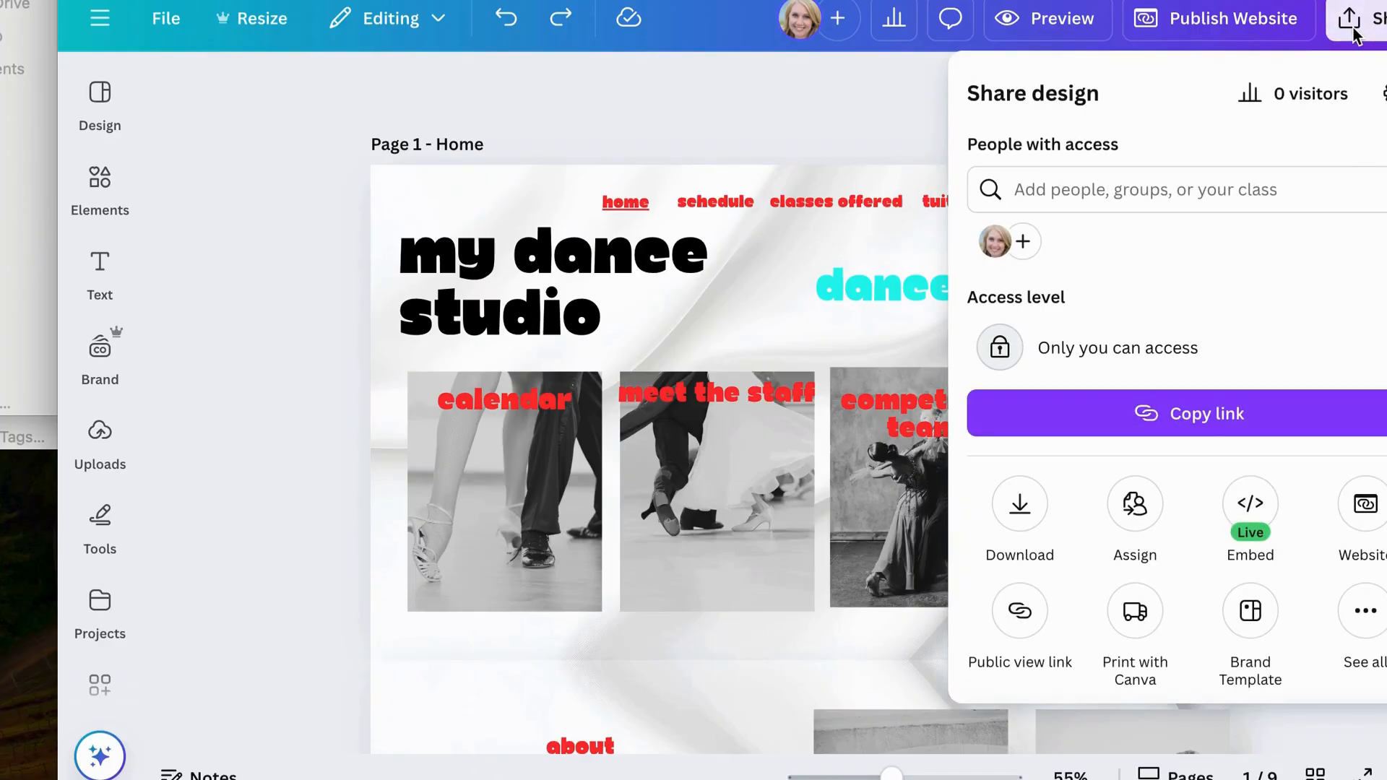
left_click(1030, 503)
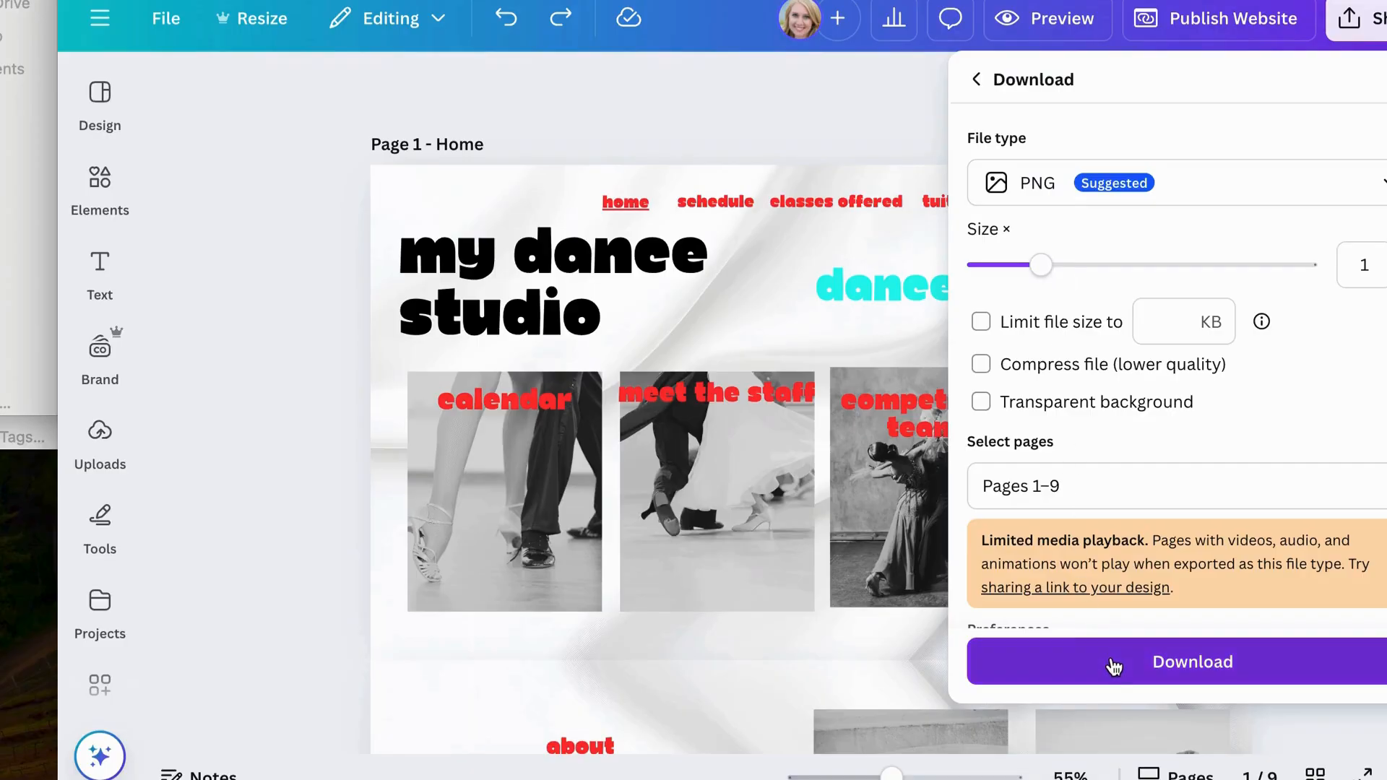
left_click(857, 135)
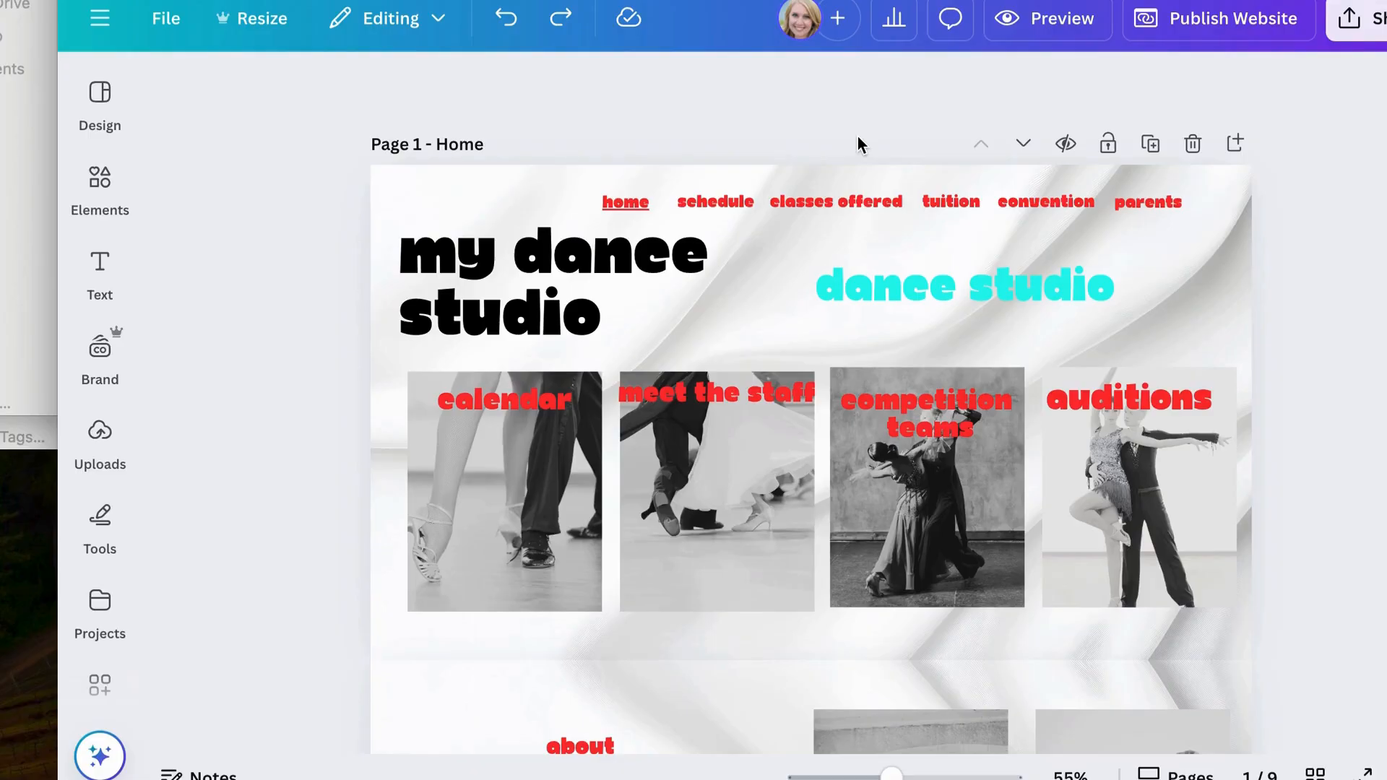
left_click(1342, 36)
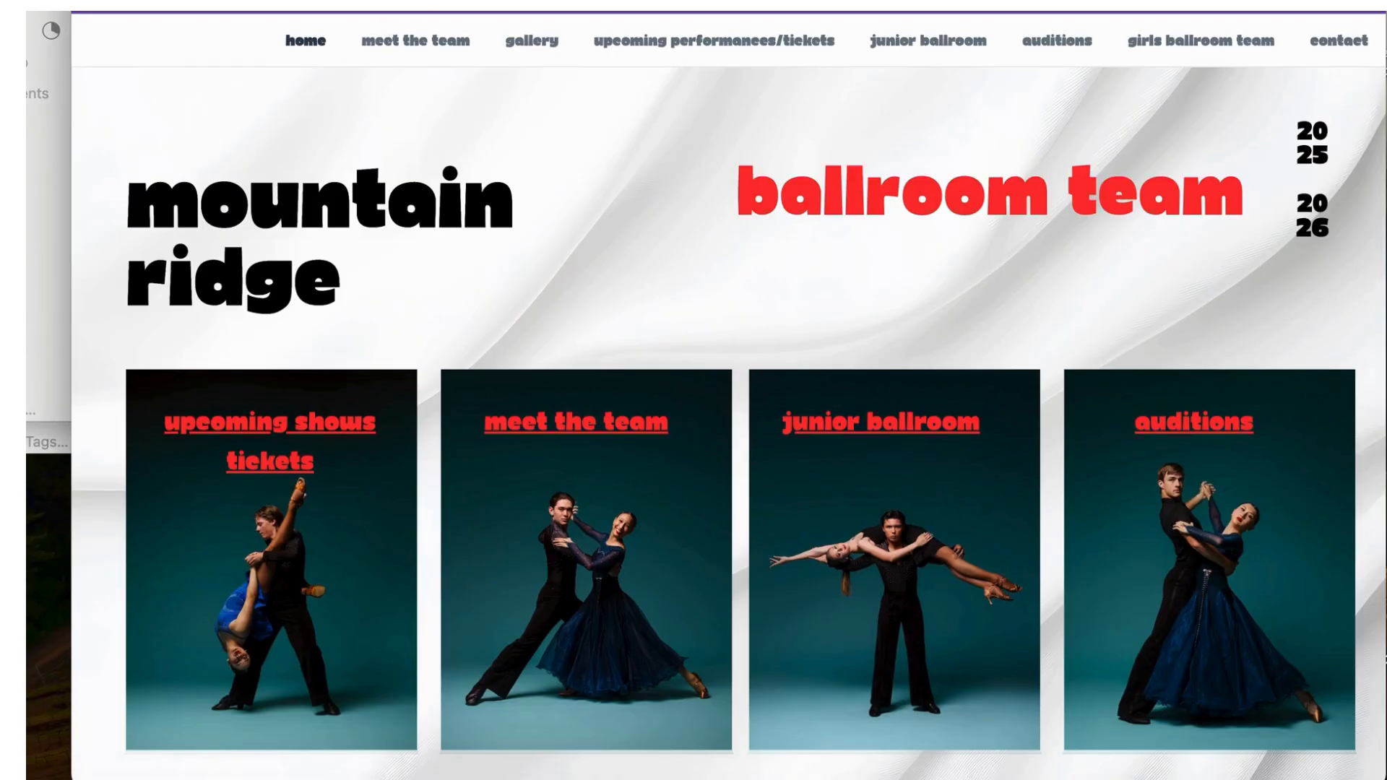
Step: Examine the published Mountain Ridge ballroom team website, including its home page and the upcoming performances/tickets page
key("super+r")
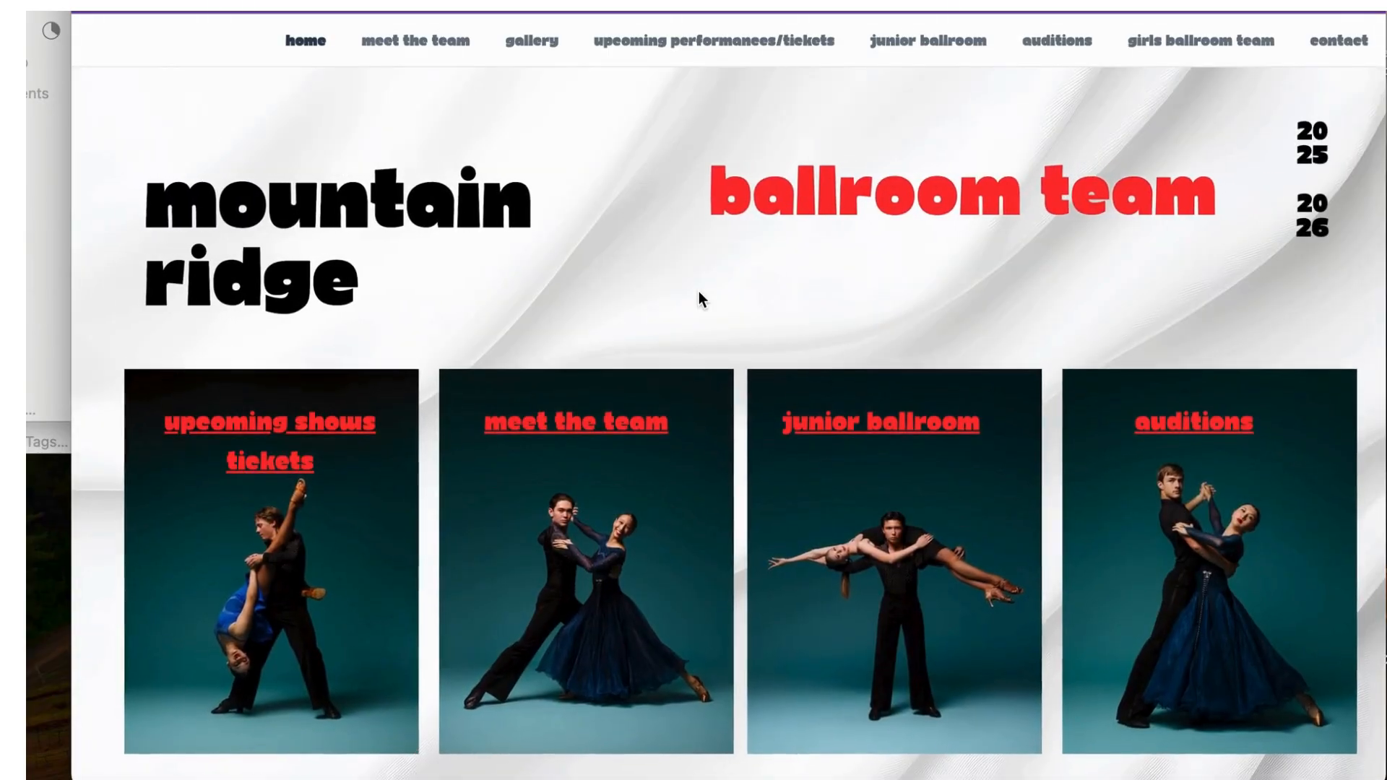
scroll(699, 292, "down", 5)
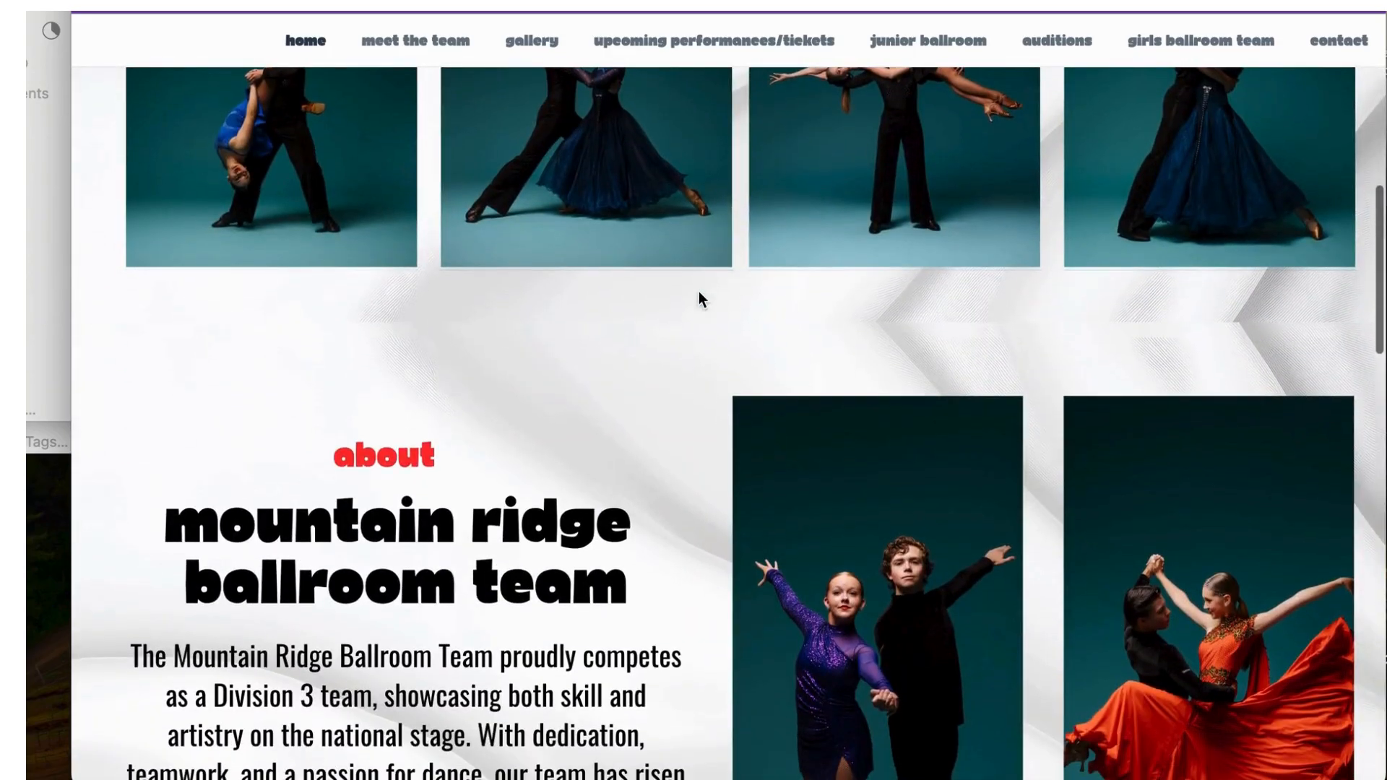
scroll(699, 292, "up", 7)
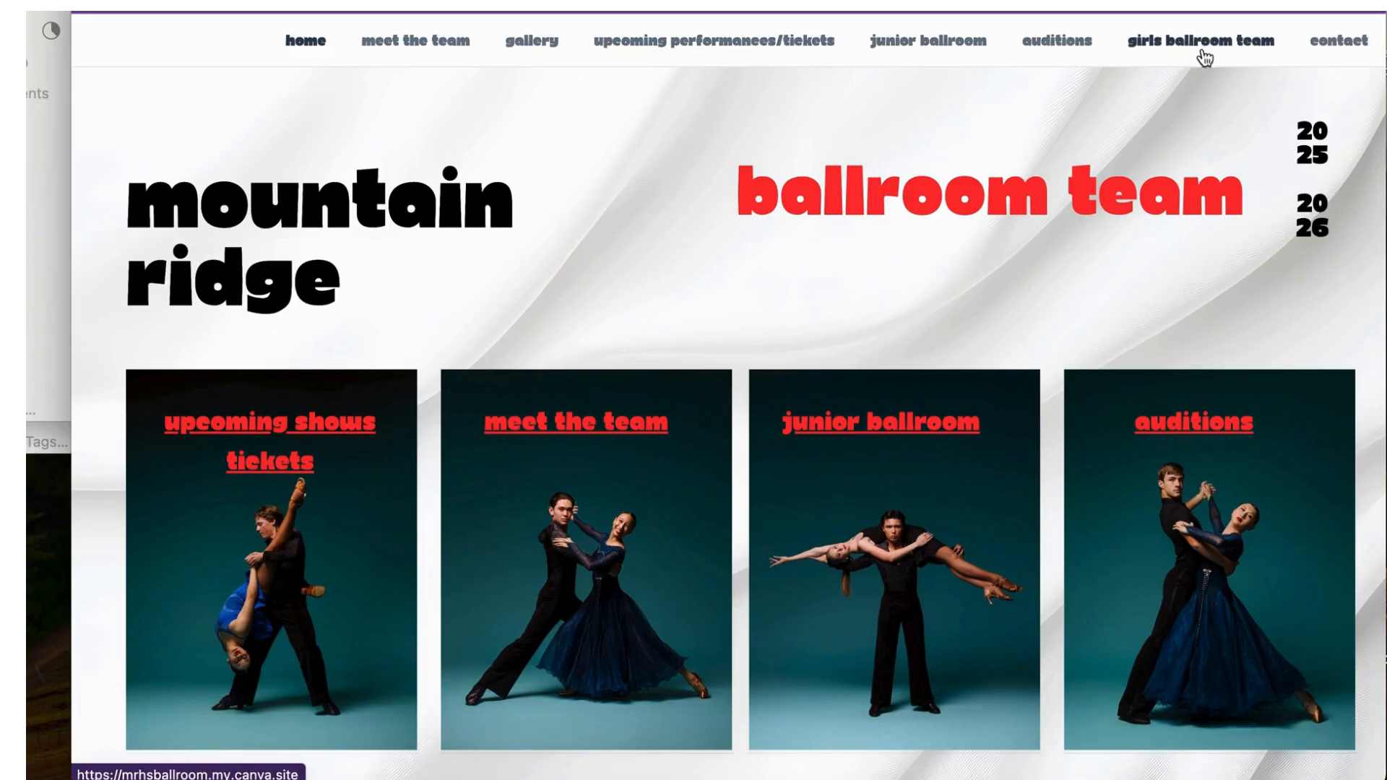
left_click(750, 48)
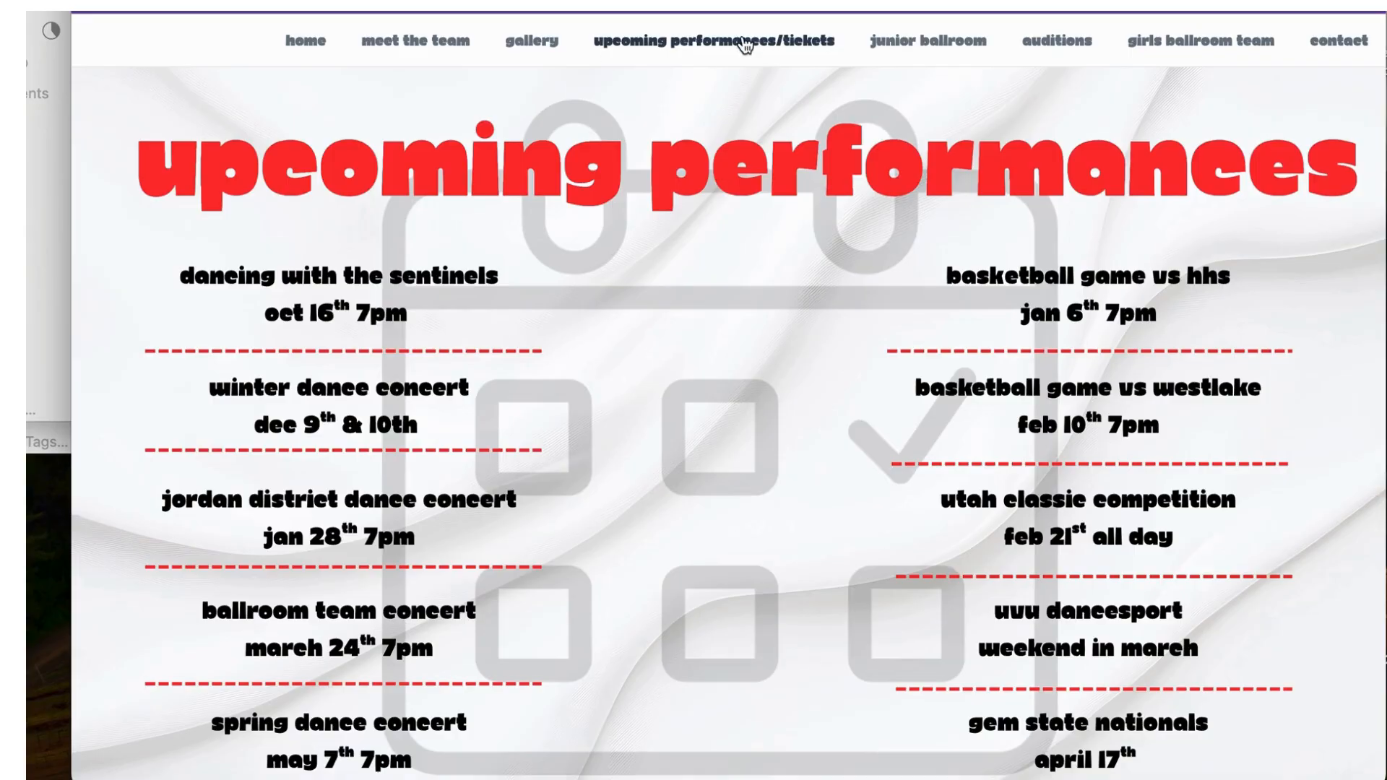
scroll(737, 296, "down", 10)
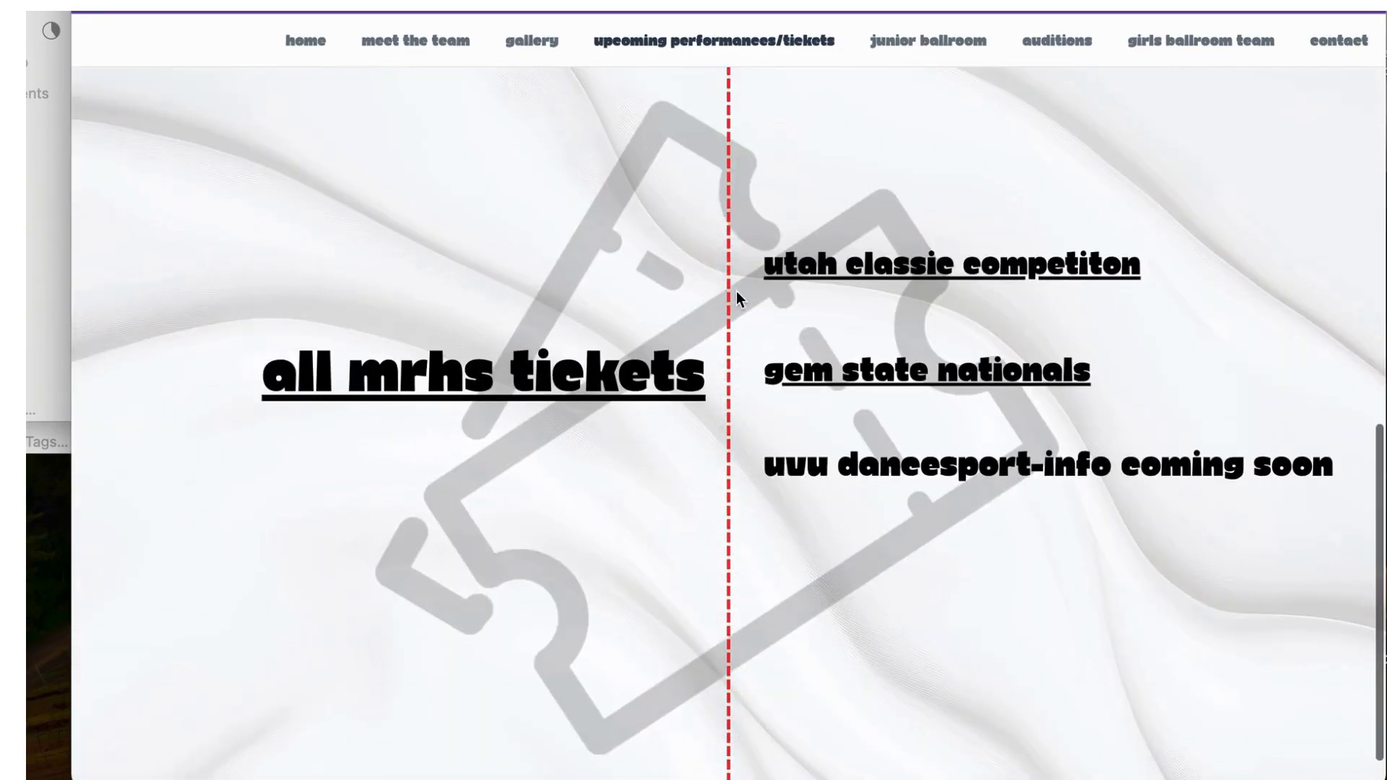
scroll(737, 296, "up", 10)
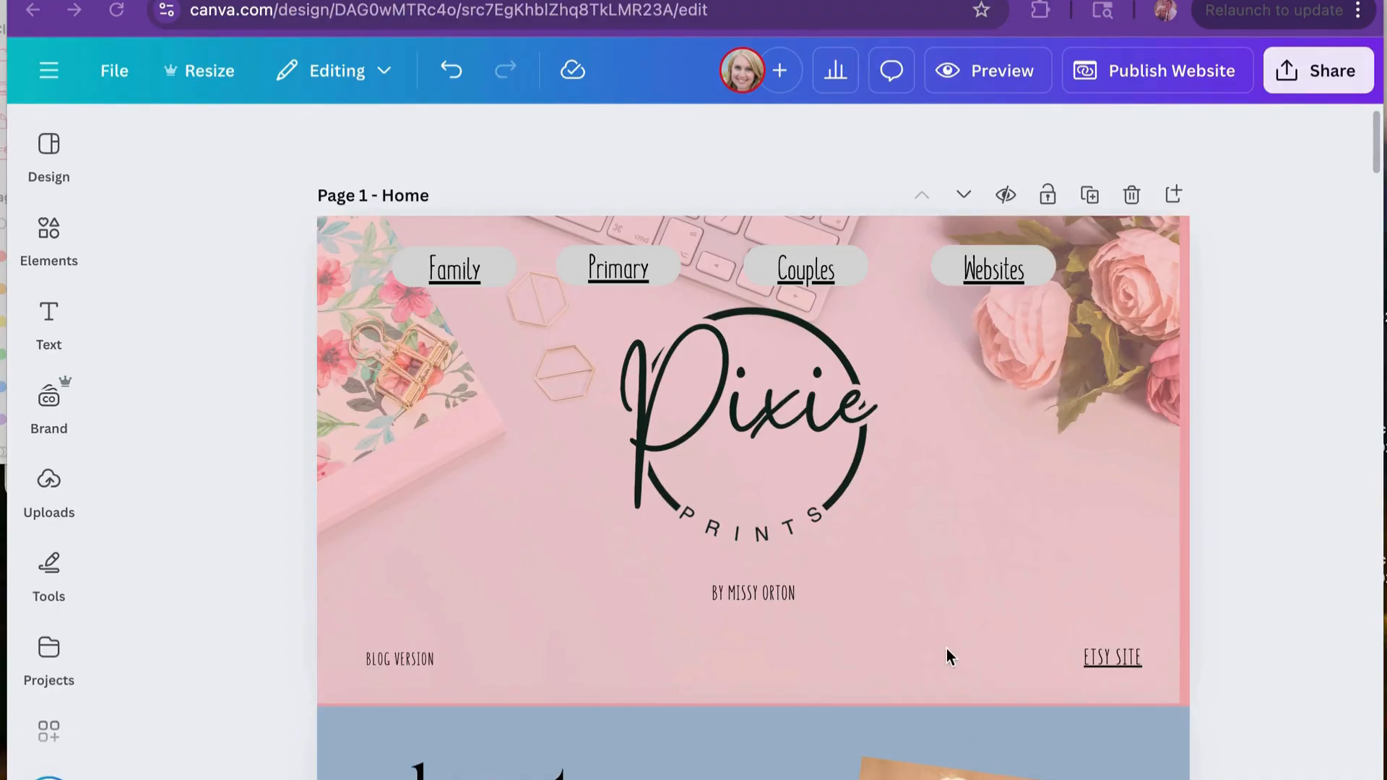
Step: Copy the HTML embed code of the Pixie Prints website design
left_click(1295, 78)
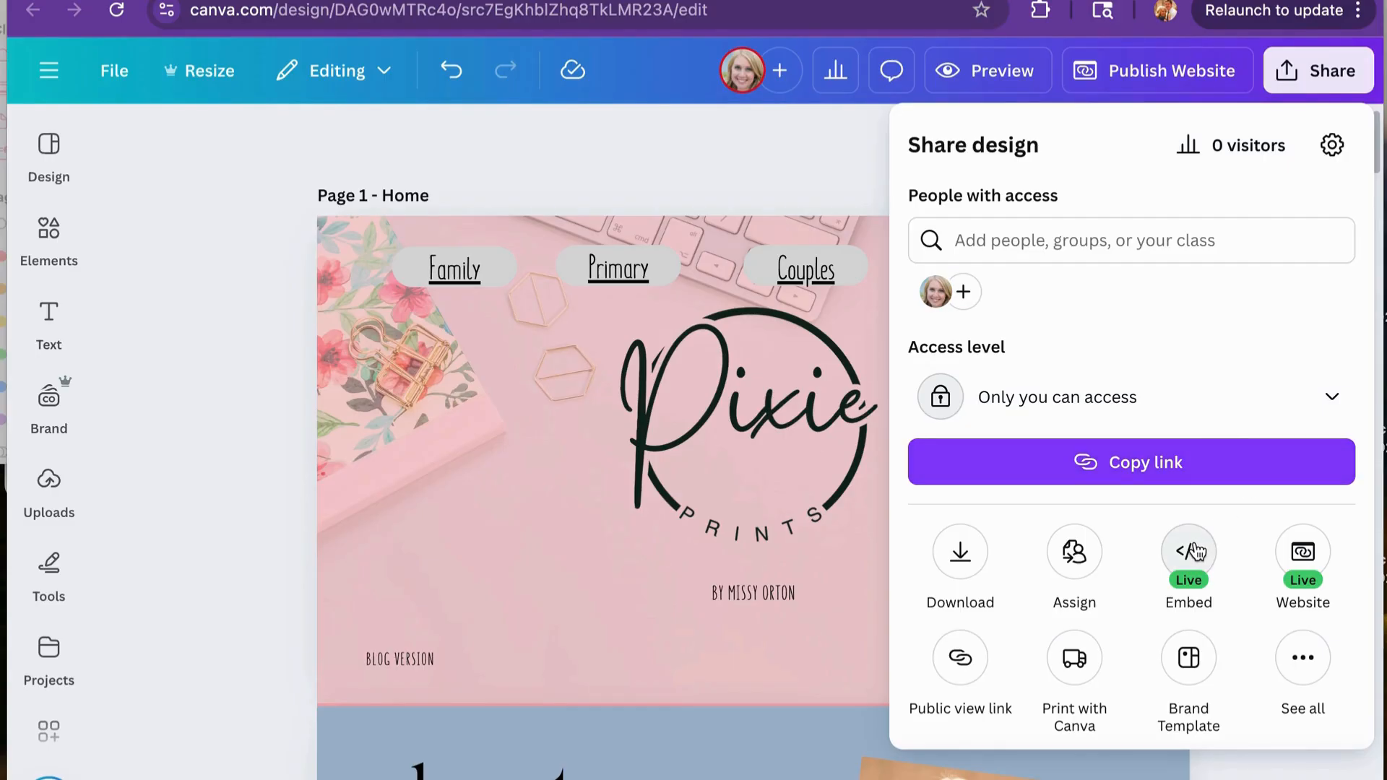
left_click(1193, 549)
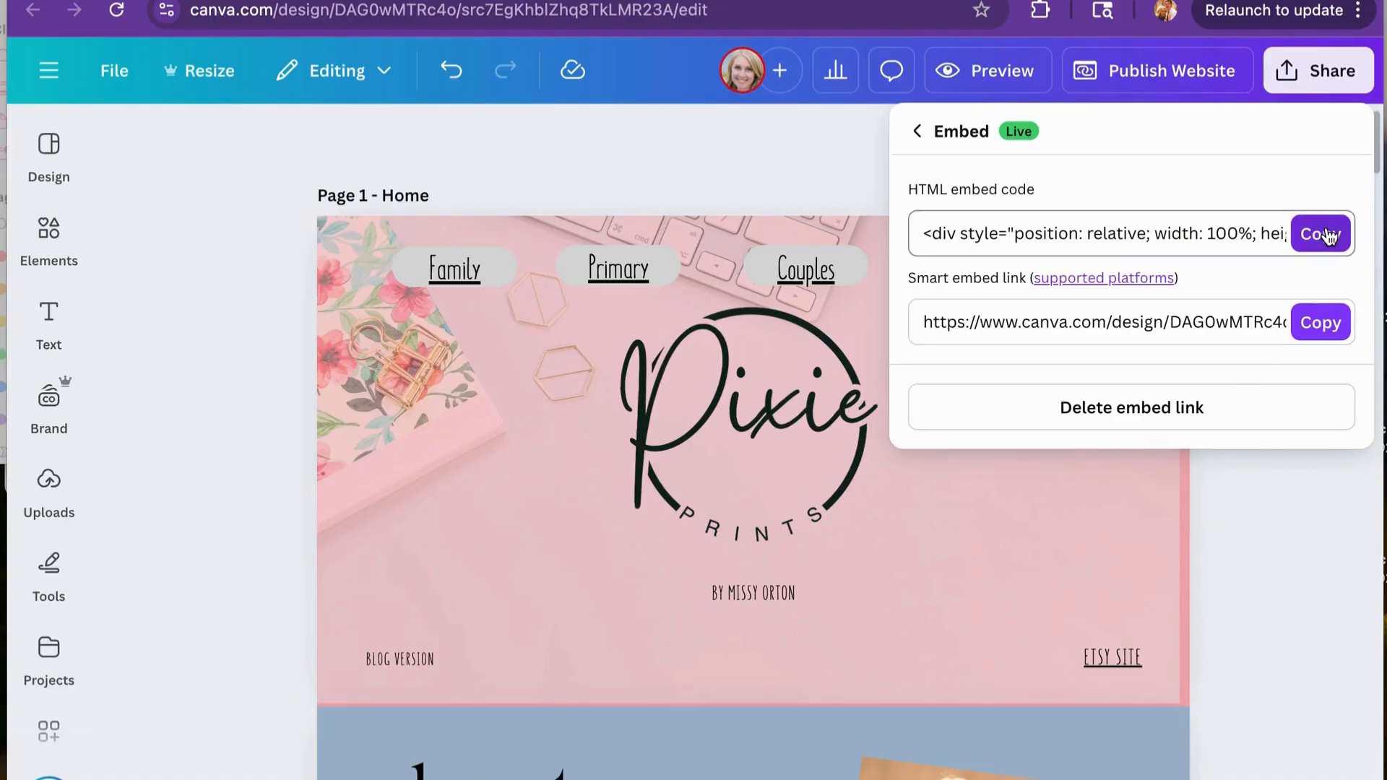
left_click(1327, 234)
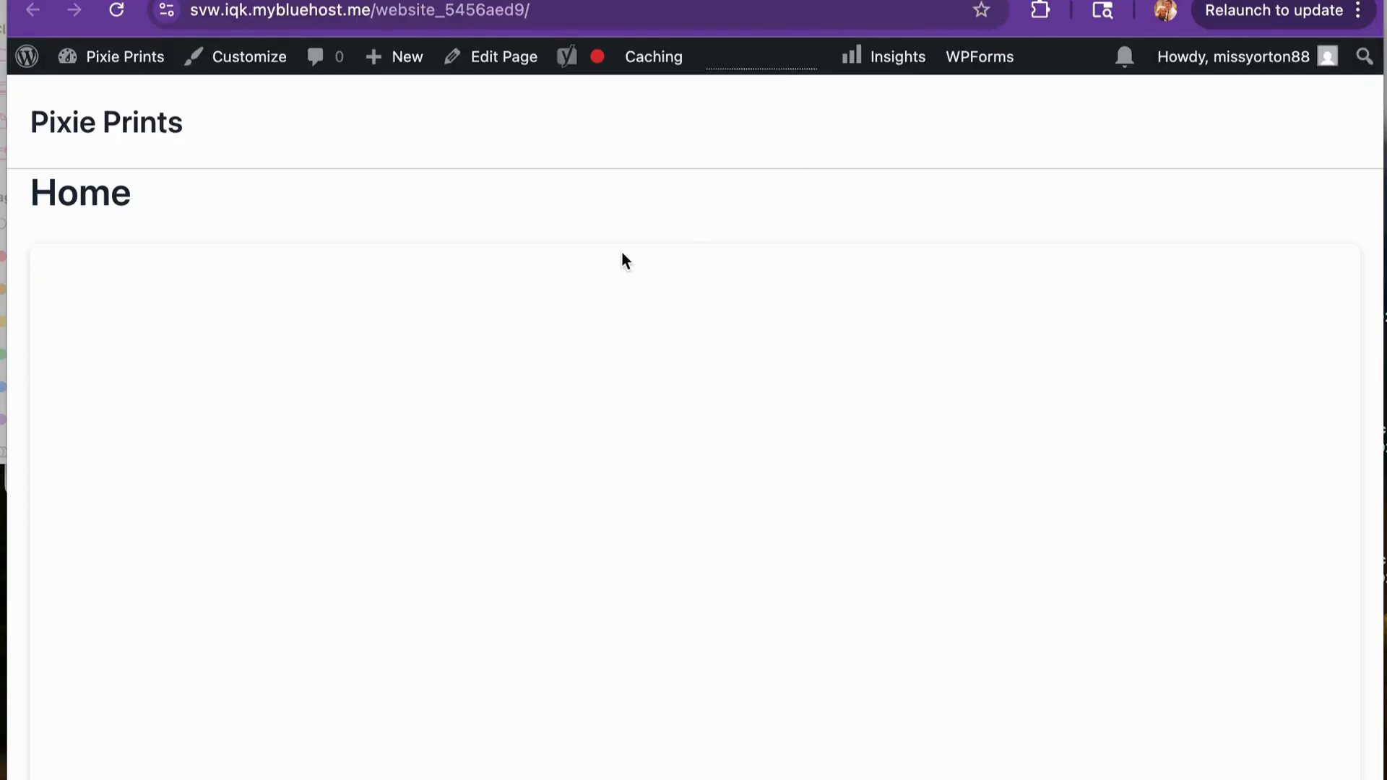
Step: Open the Pixie Prints Home page for editing in WordPress and delete its existing Custom HTML block
mouse_move(124, 65)
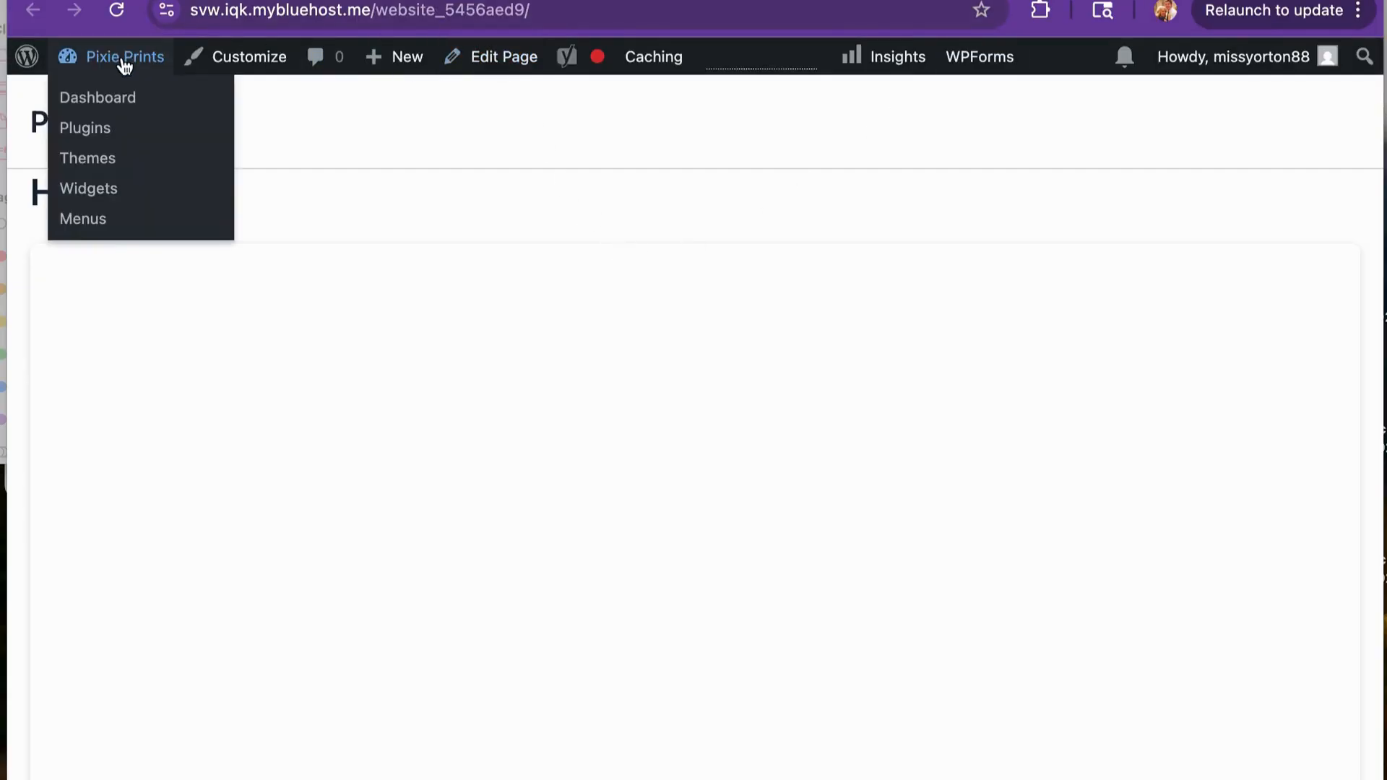
left_click(483, 67)
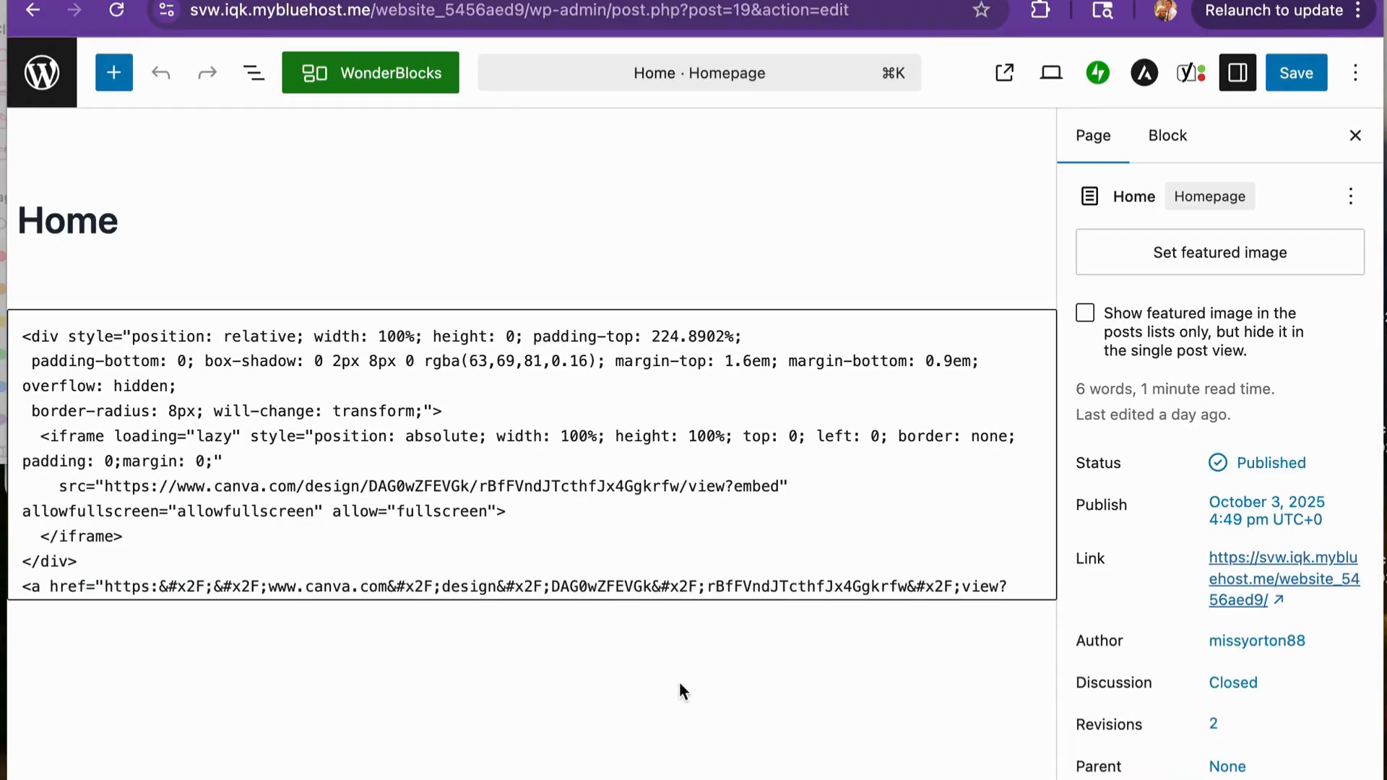
left_click(929, 542)
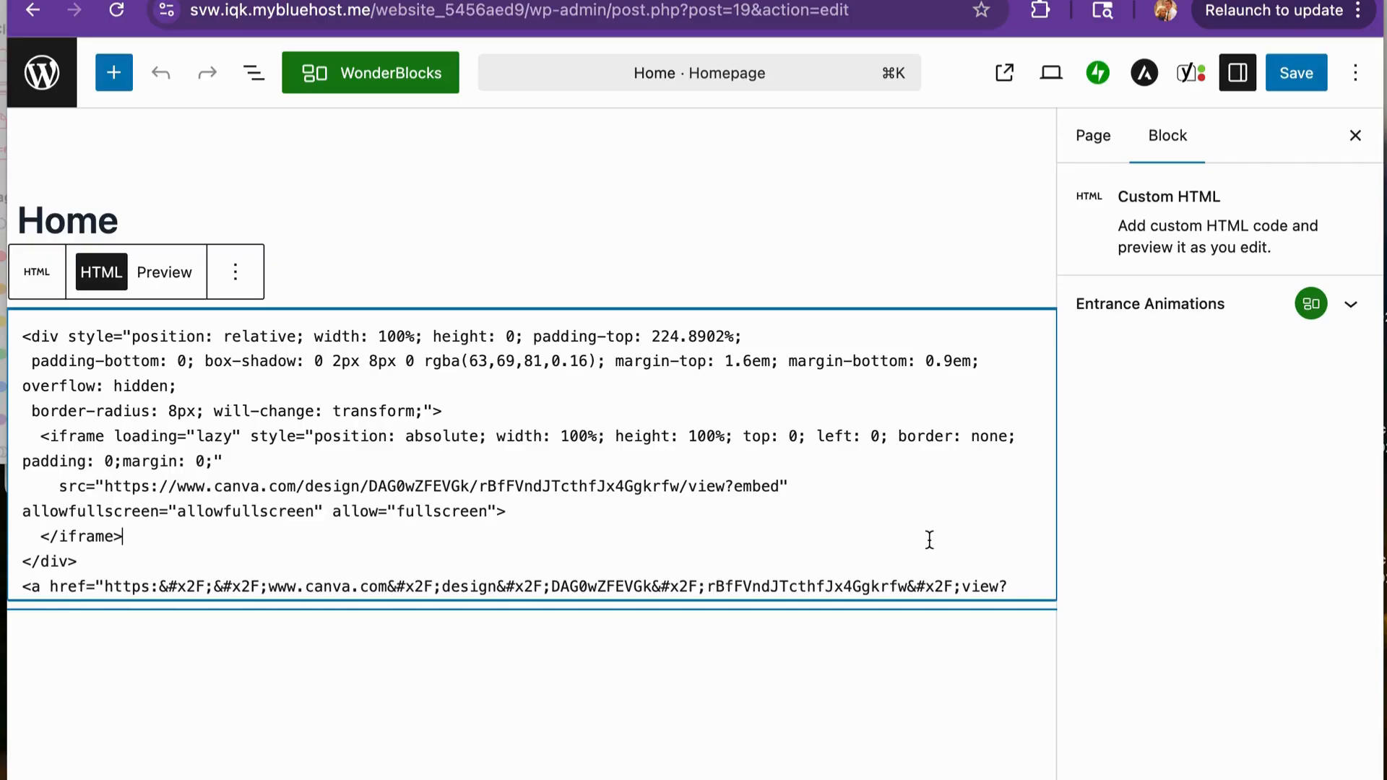
left_click(235, 272)
scroll(294, 687, "down", 1)
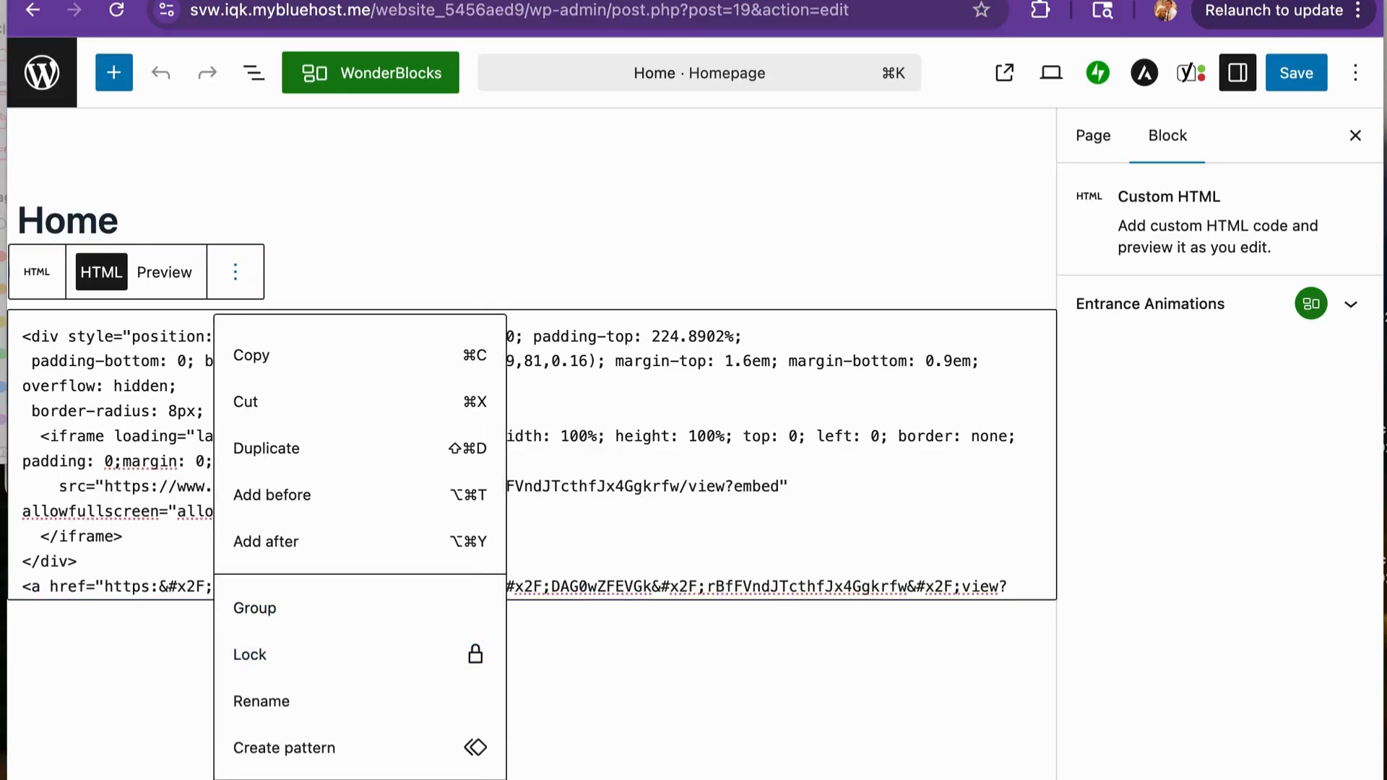
key("ctrl+alt+z")
Step: Insert a new Custom HTML block on the Home page, paste the copied Canva embed code into it, and save the page
left_click(1046, 325)
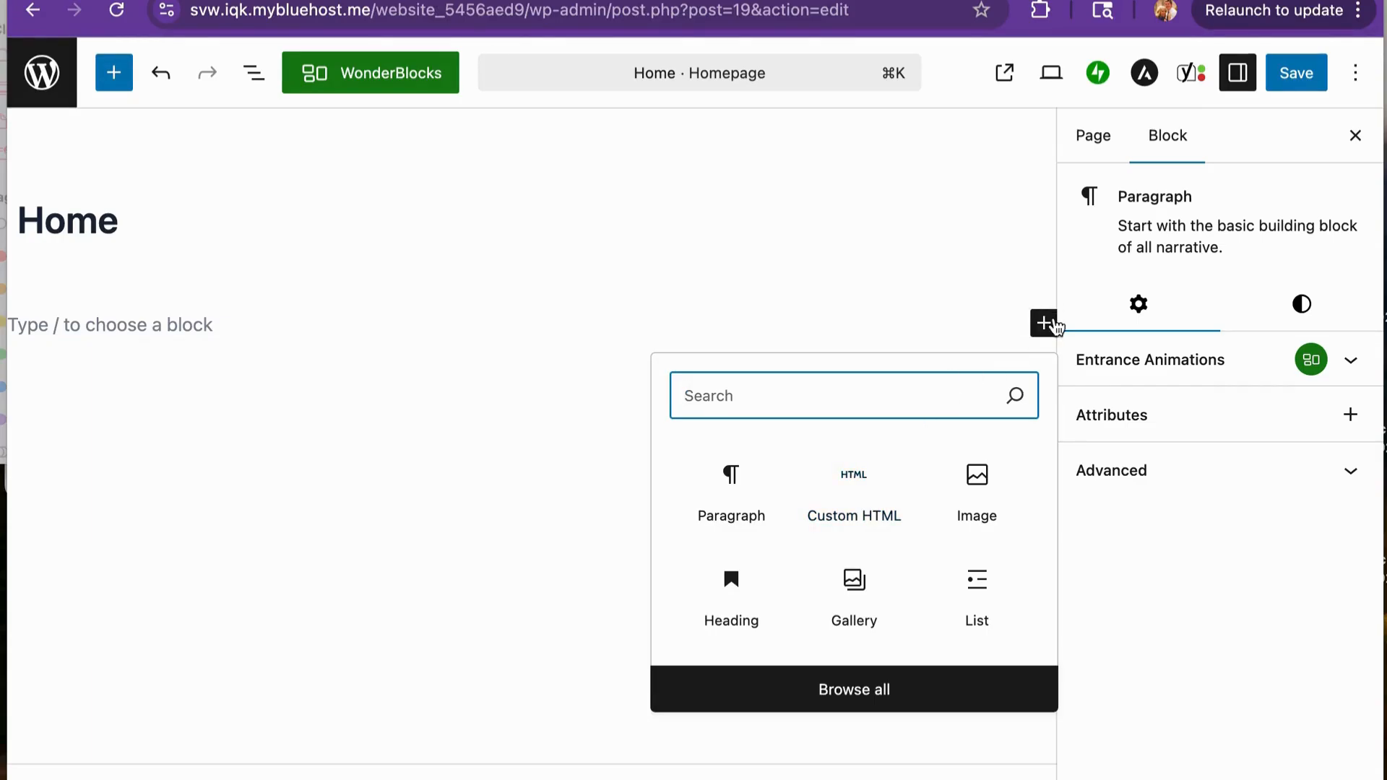
left_click(870, 477)
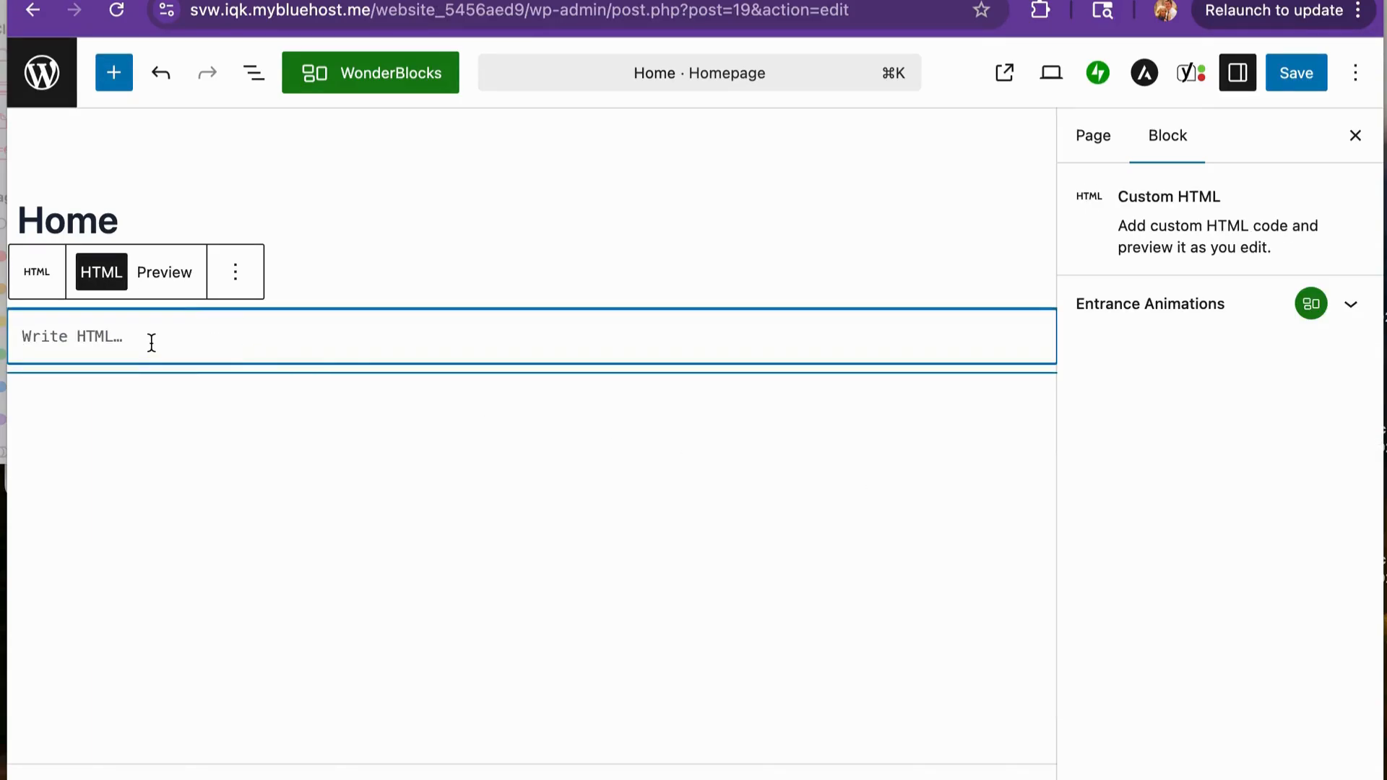
key("super+v")
left_click(462, 242)
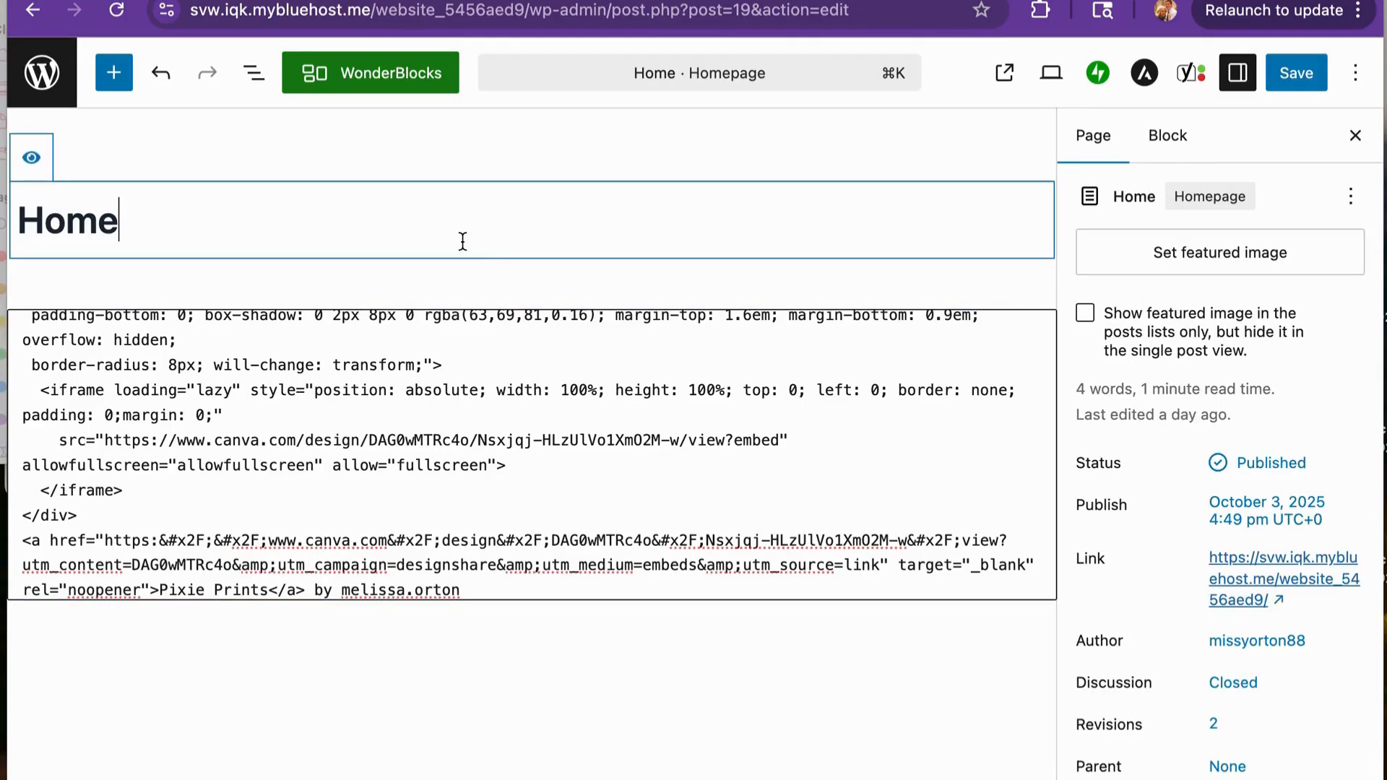
left_click(1286, 75)
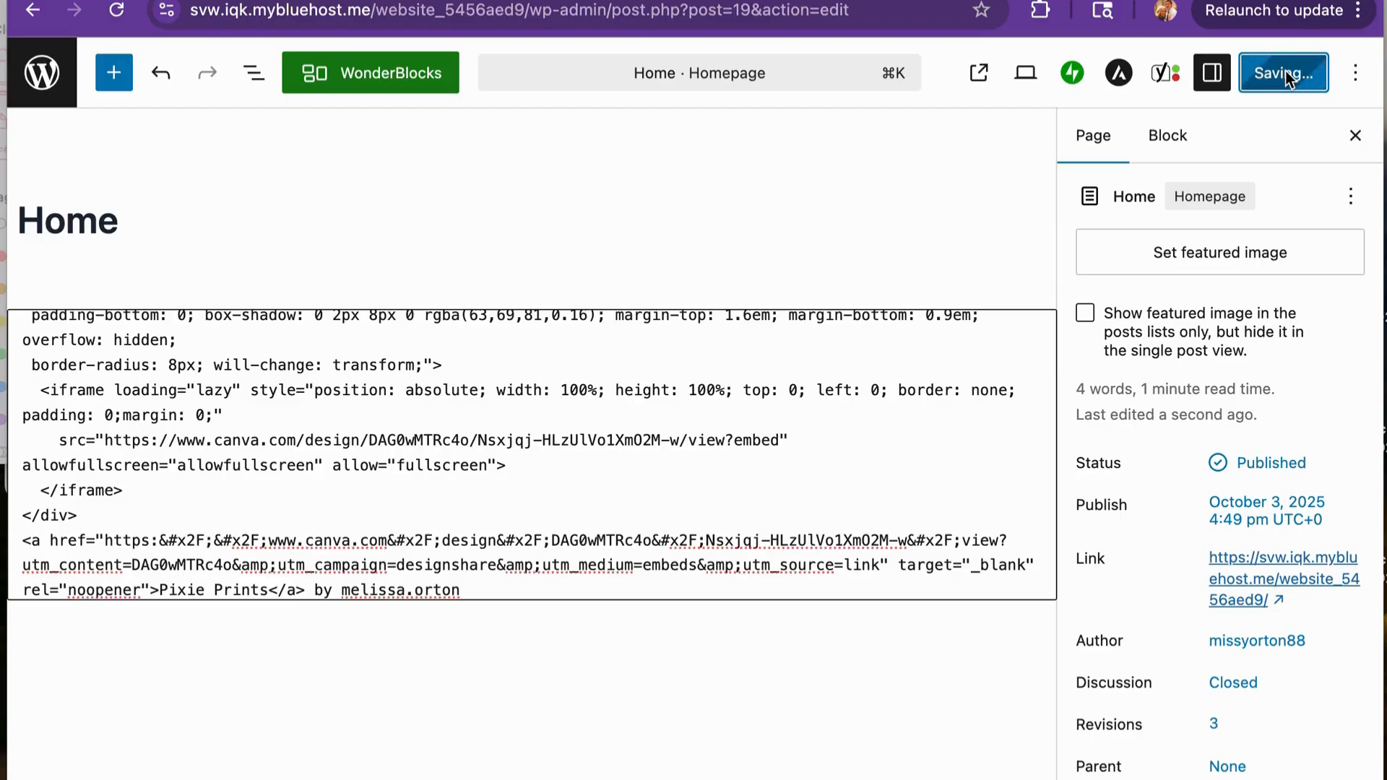
Step: View the live Home page and examine the embedded Pixie Prints design from its header through the Etsy site section
left_click(1051, 75)
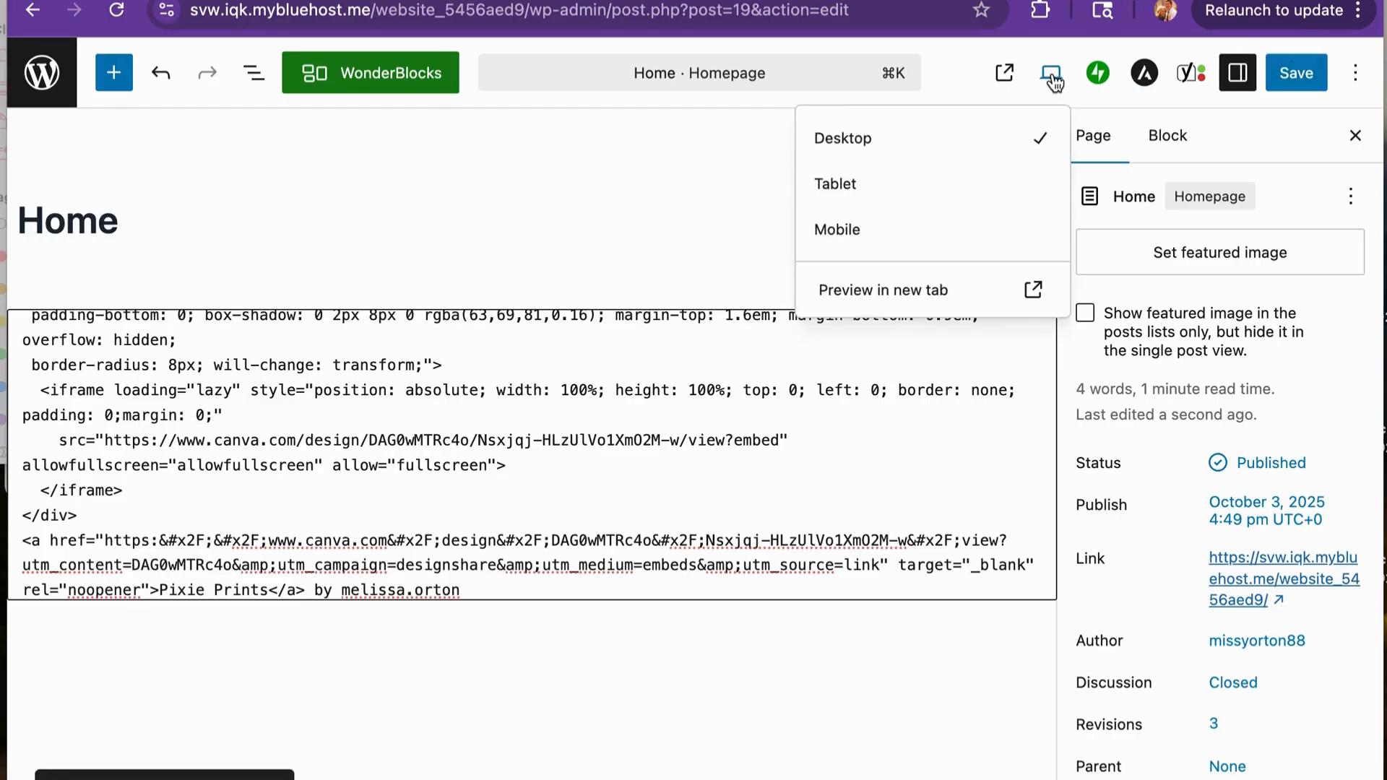
left_click(1004, 74)
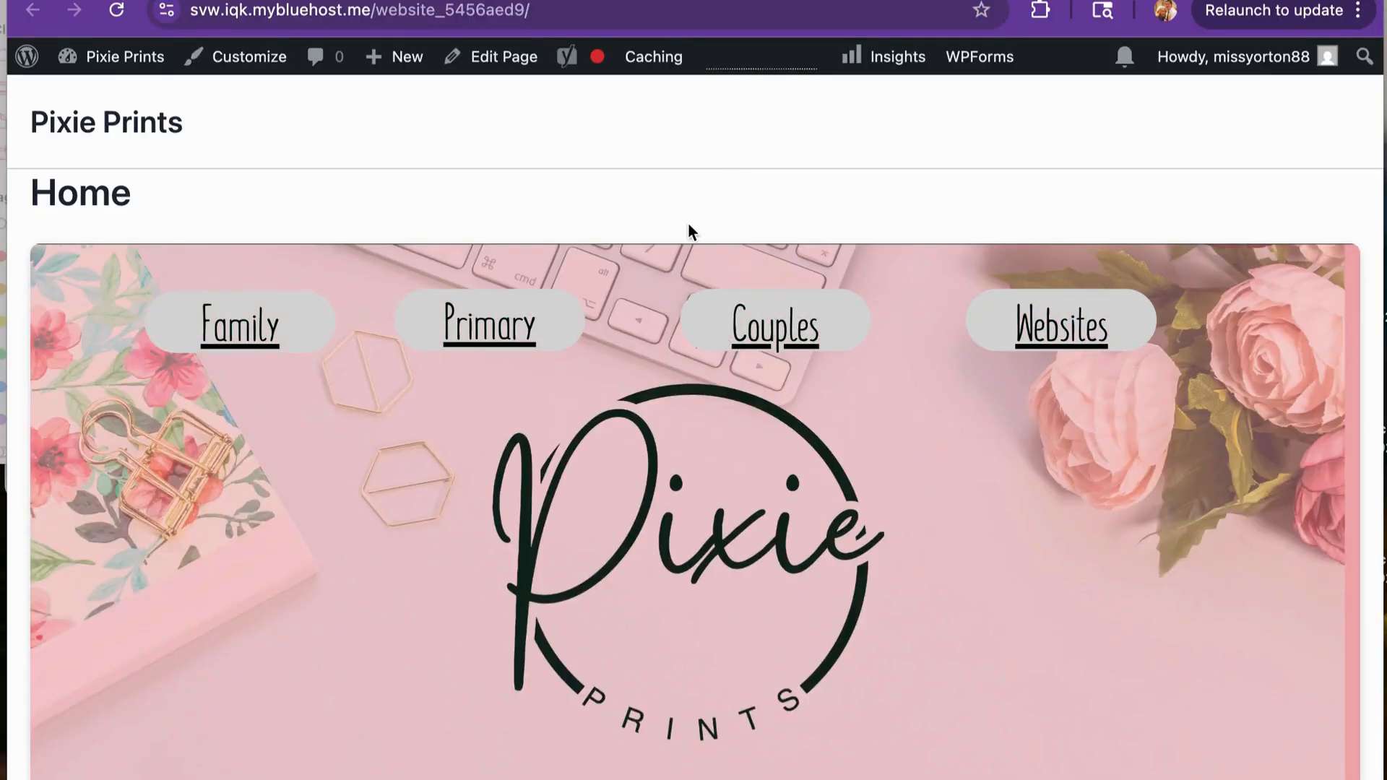
scroll(659, 260, "down", 6)
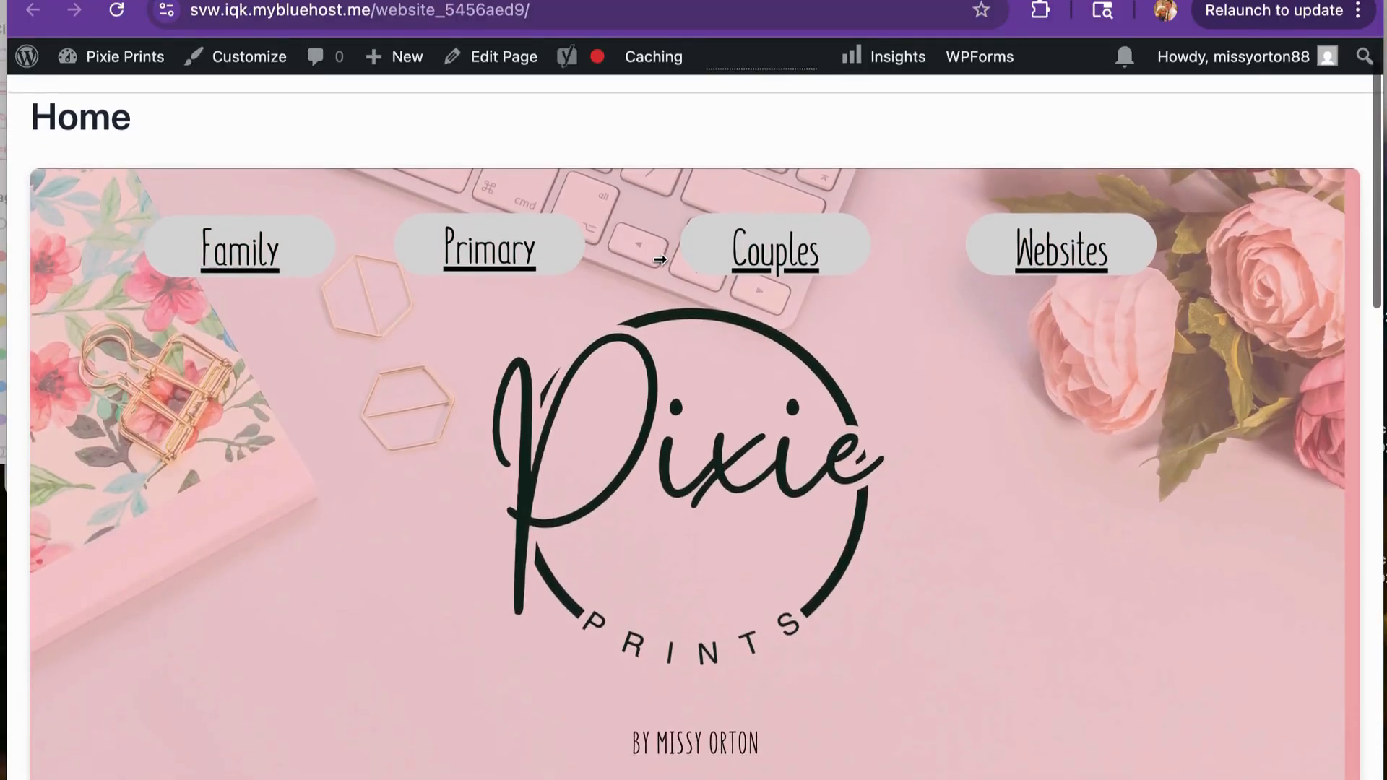
scroll(659, 260, "down", 15)
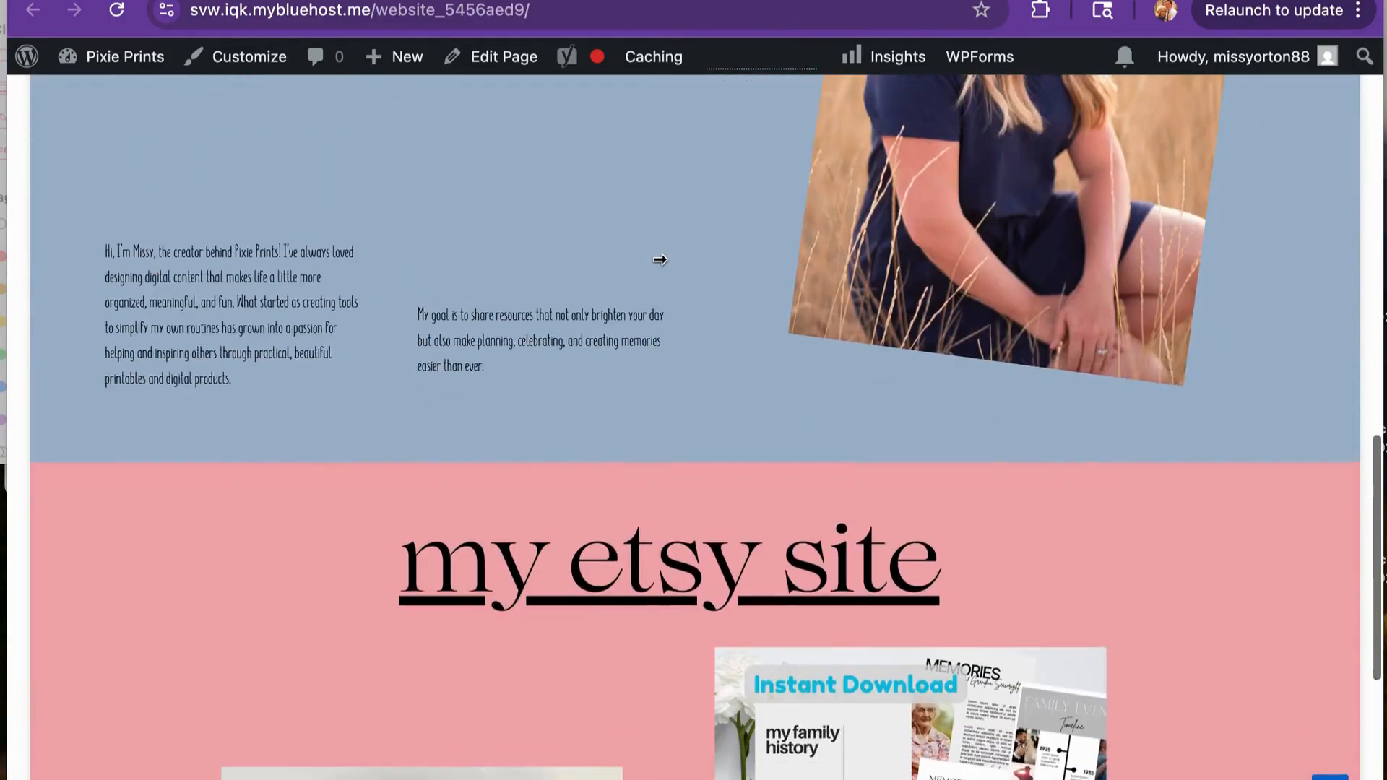
scroll(660, 260, "down", 3)
scroll(660, 260, "up", 20)
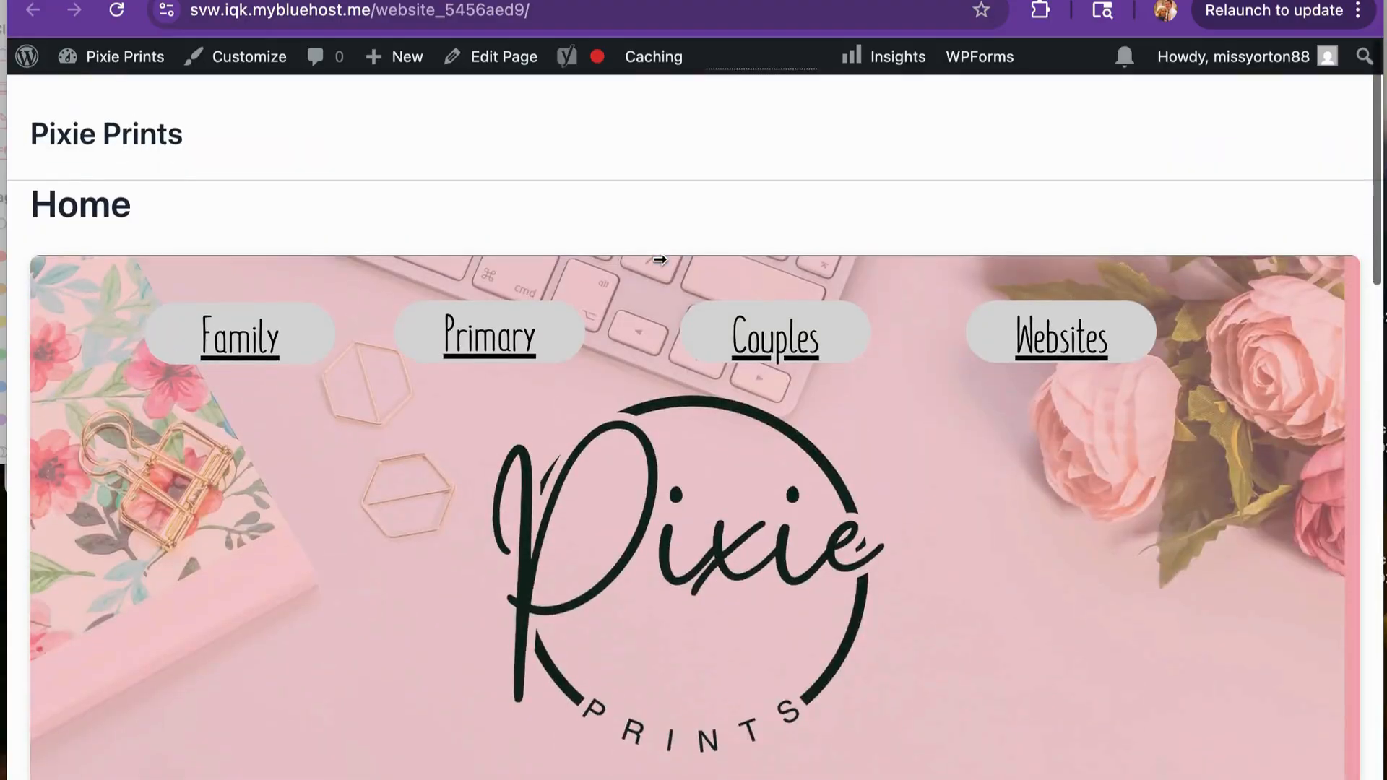
scroll(660, 260, "down", 20)
scroll(659, 260, "down", 2)
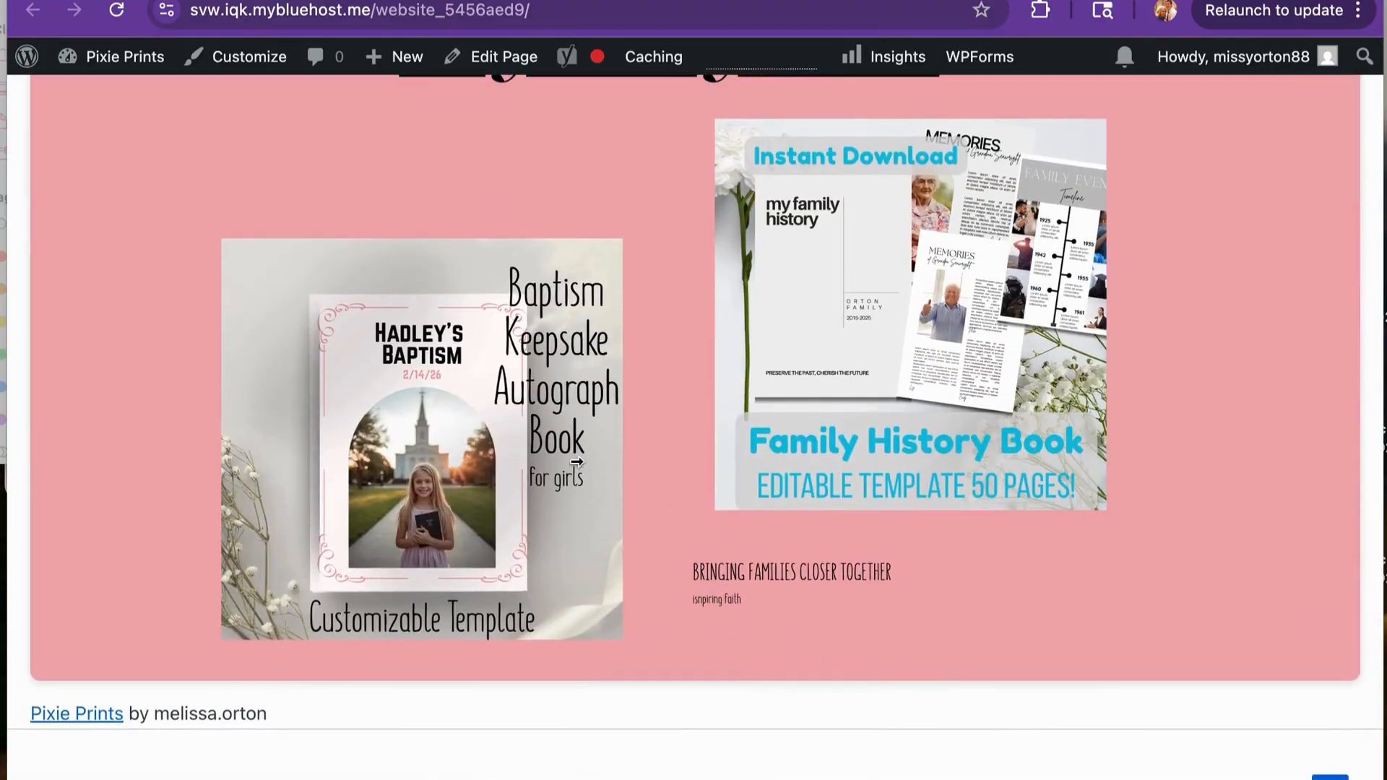
Step: Page through the embedded design on the live Home page and examine its Couples and Primary pages
mouse_move(732, 514)
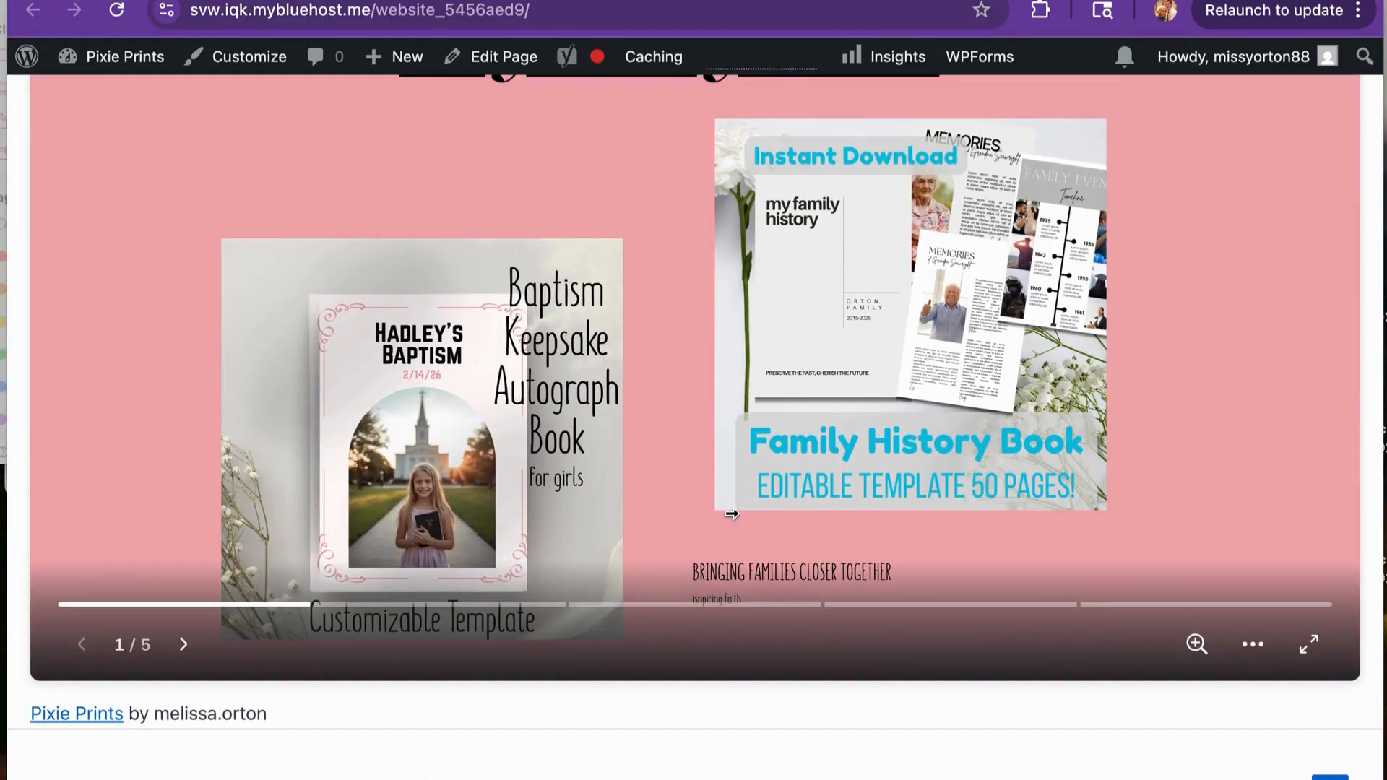
scroll(731, 513, "up", 20)
scroll(723, 542, "down", 20)
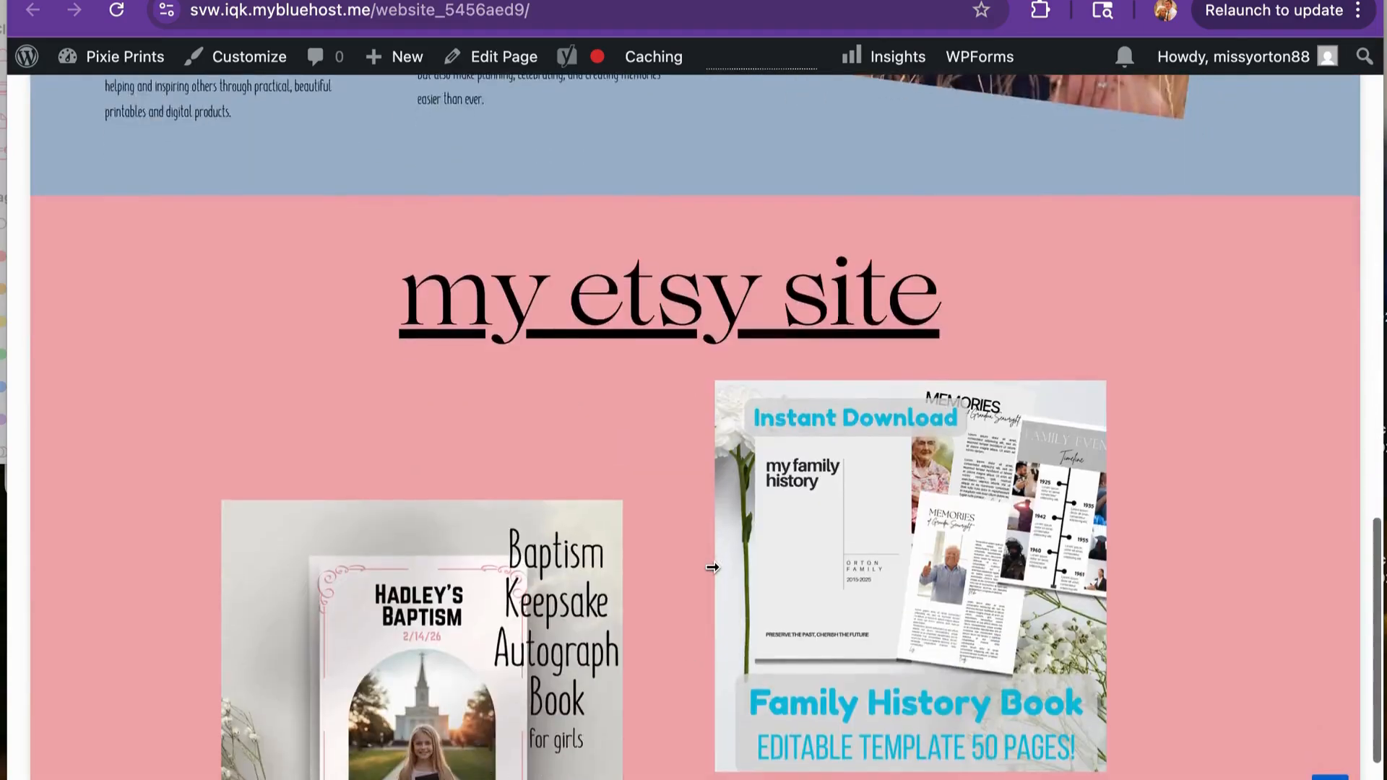
scroll(713, 568, "down", 5)
mouse_move(239, 622)
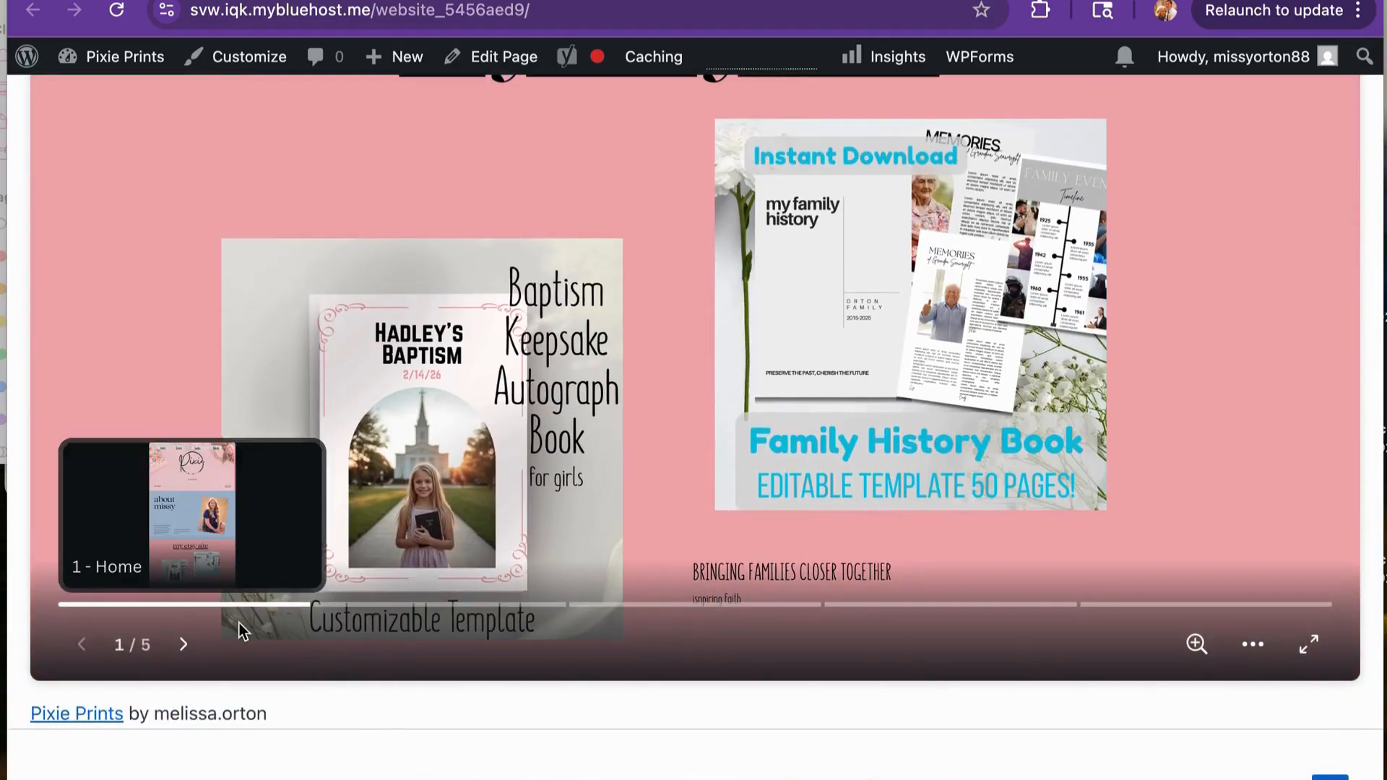
left_click(185, 647)
scroll(300, 437, "up", 6)
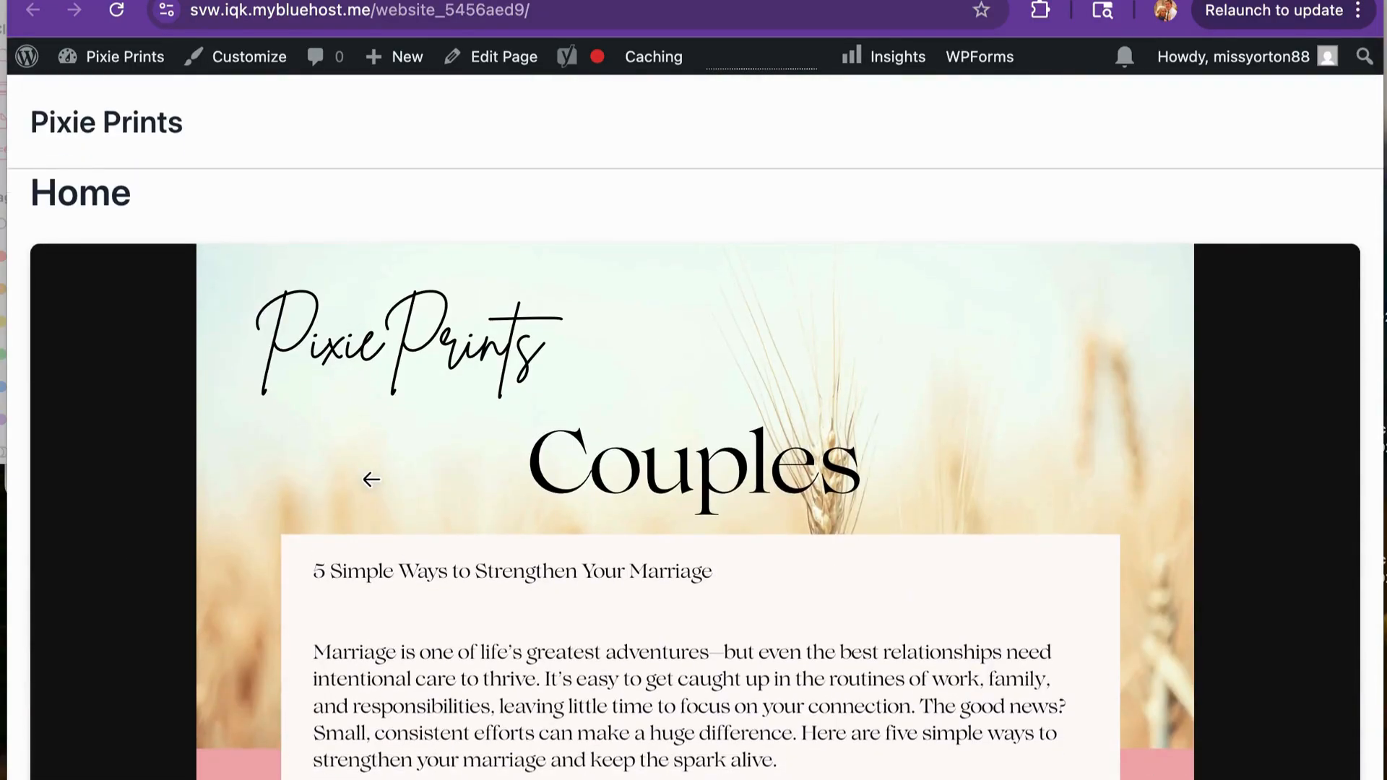
scroll(372, 479, "down", 20)
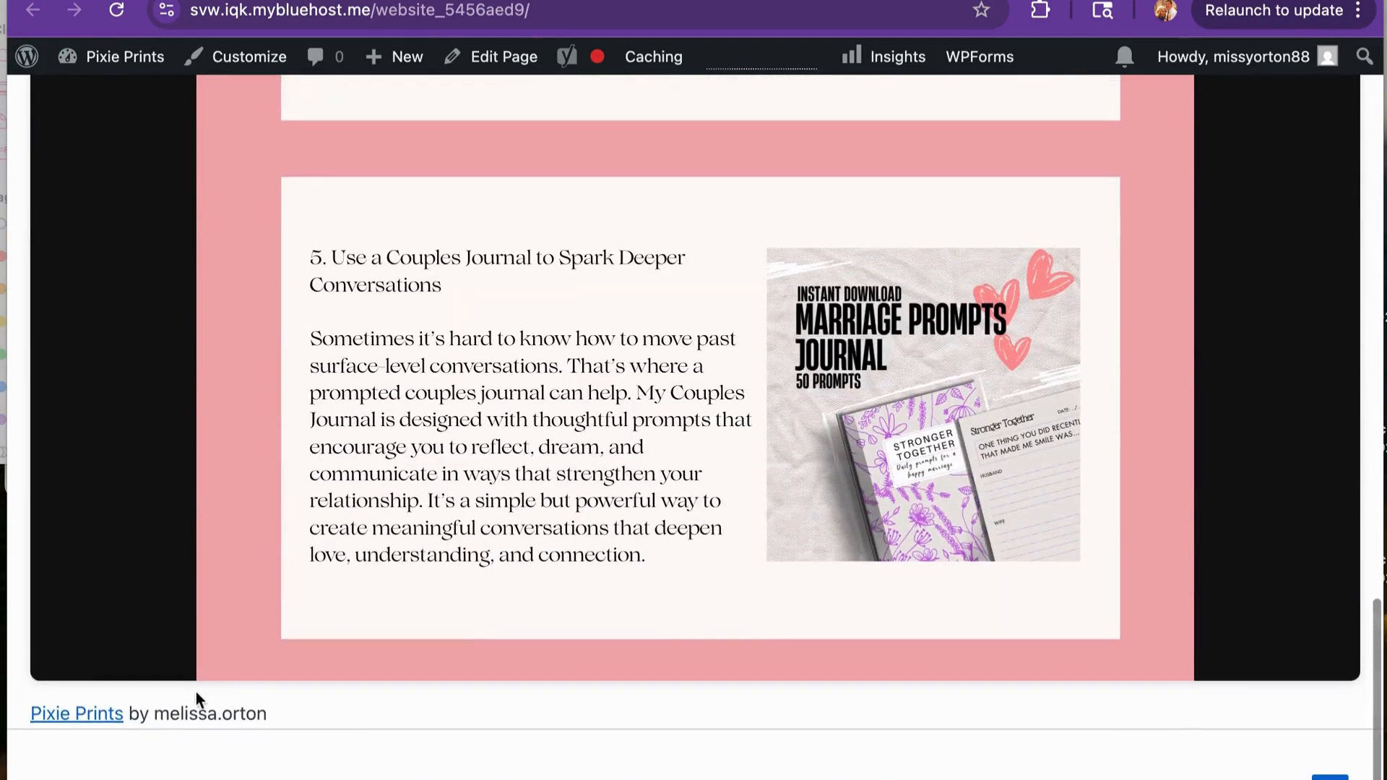
left_click(185, 643)
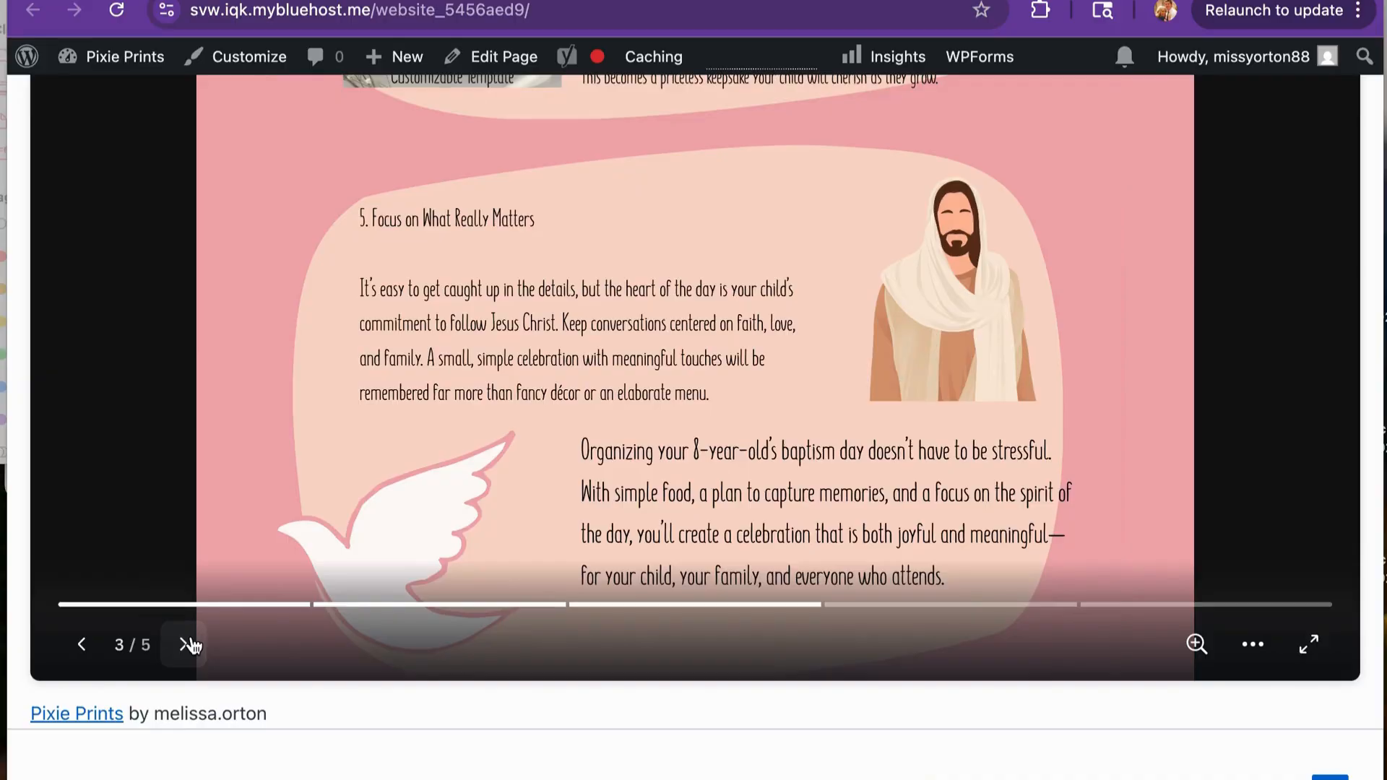
scroll(317, 413, "up", 20)
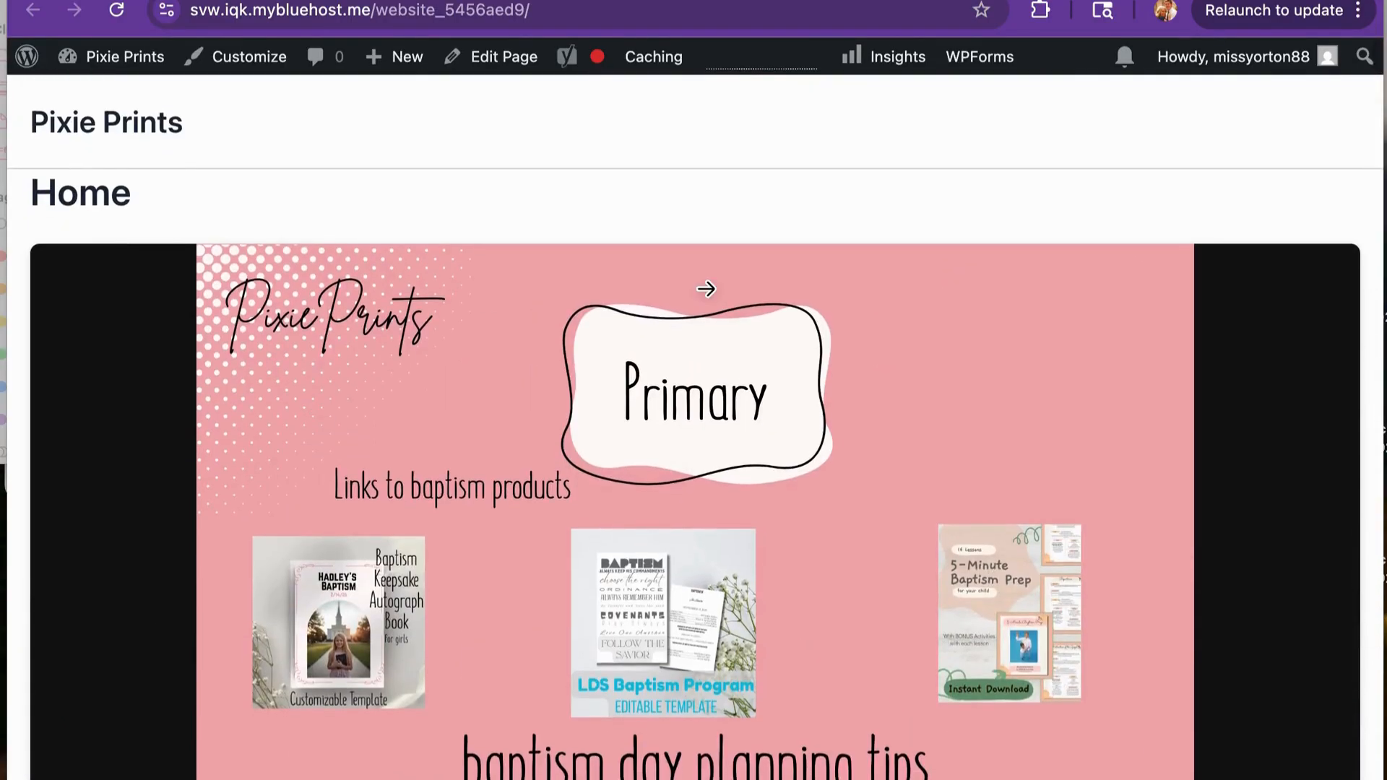
Step: Switch to the Pixie Prints design in Canva, close the embed options, and review its pages from Home through Family
key("ctrl+Tab")
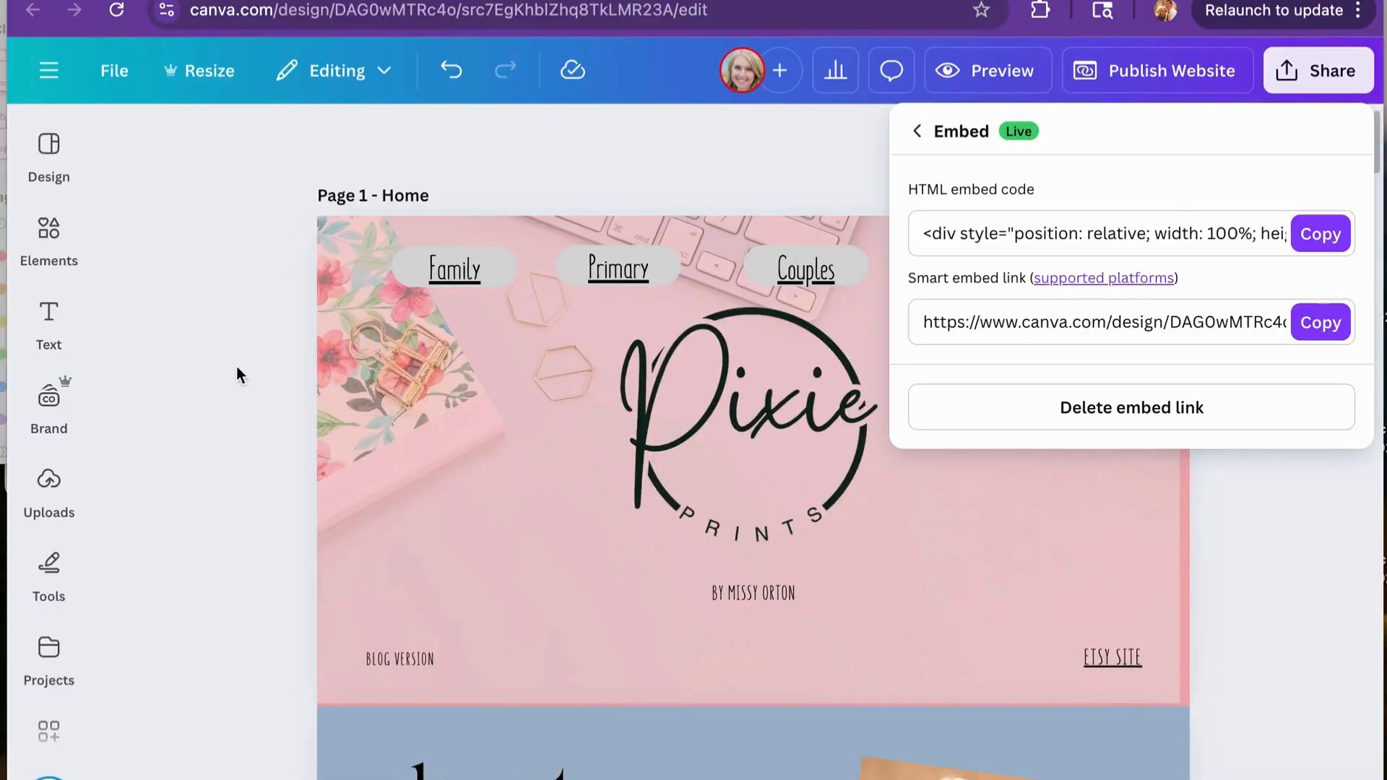
left_click(245, 410)
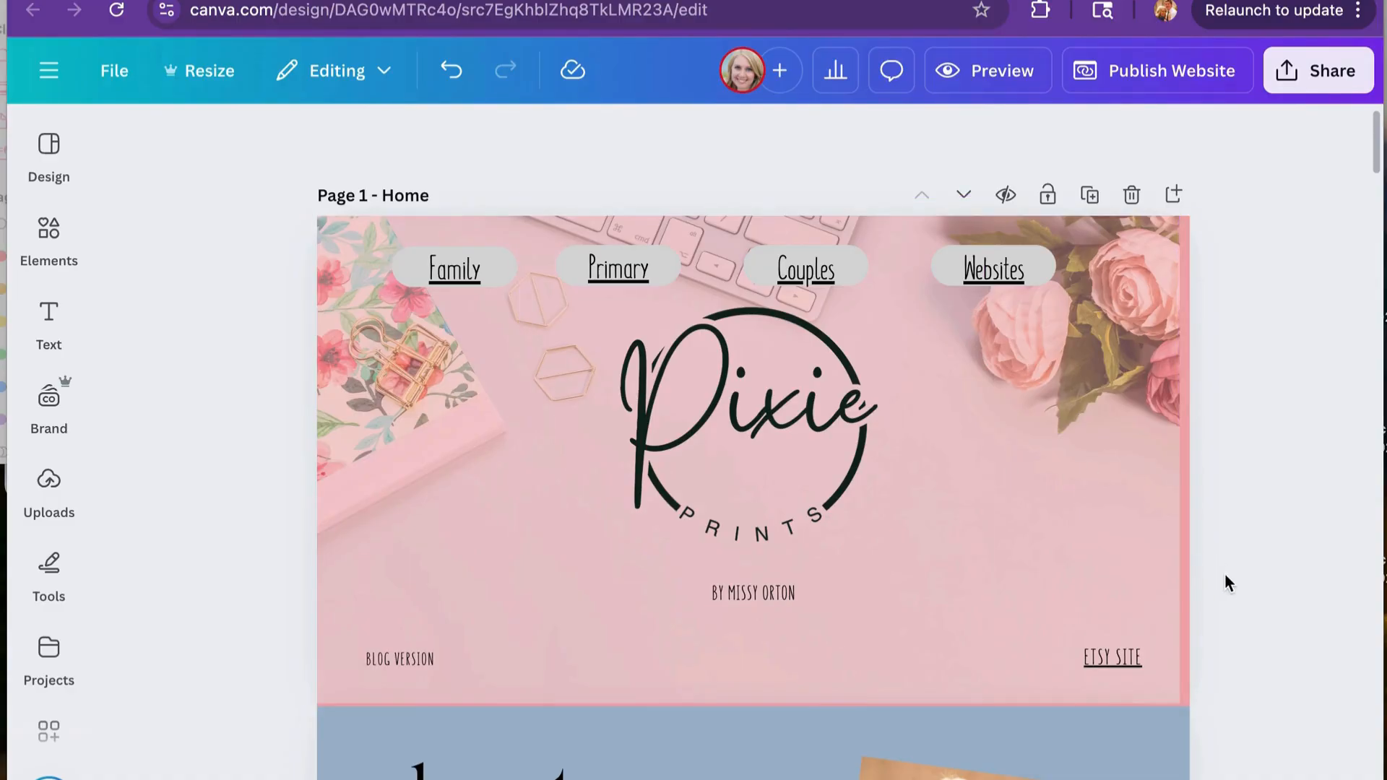
scroll(1225, 576, "down", 20)
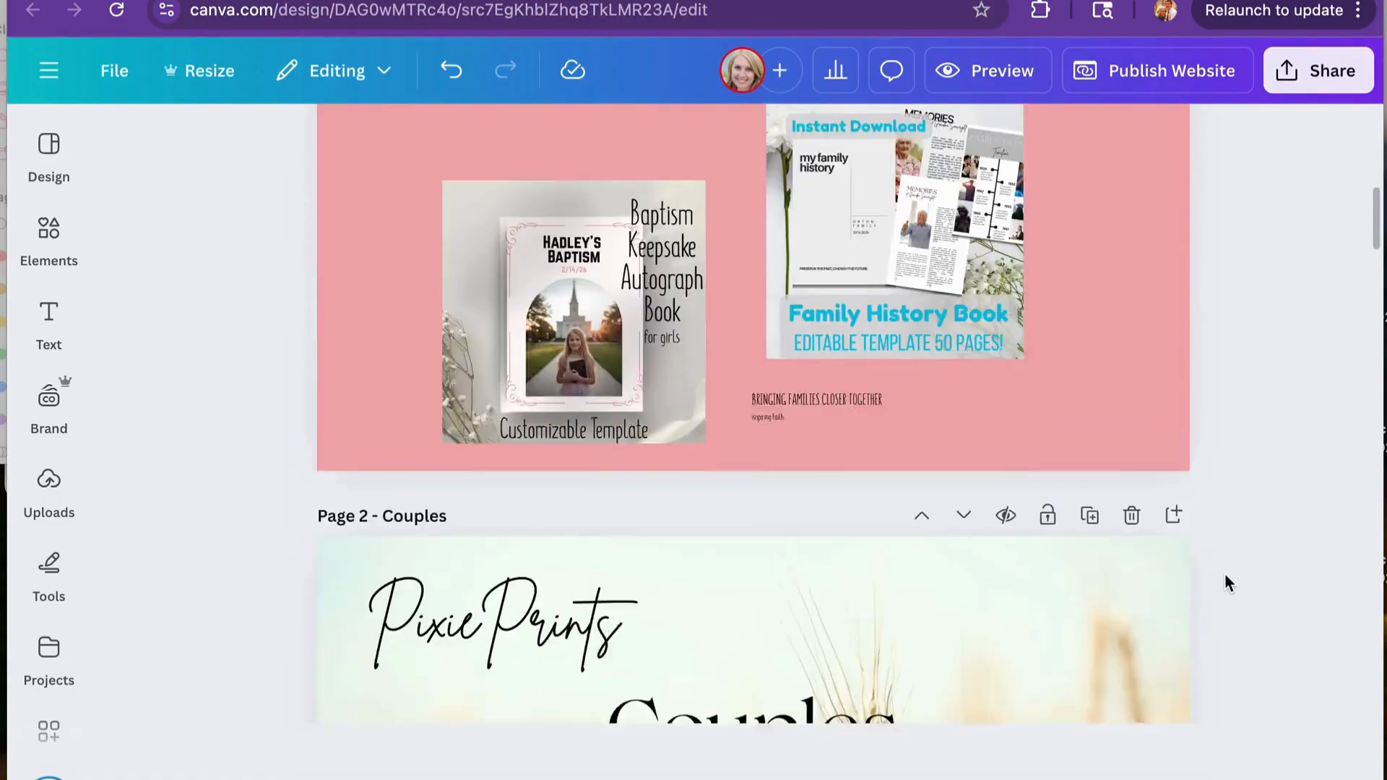
scroll(1224, 583, "down", 20)
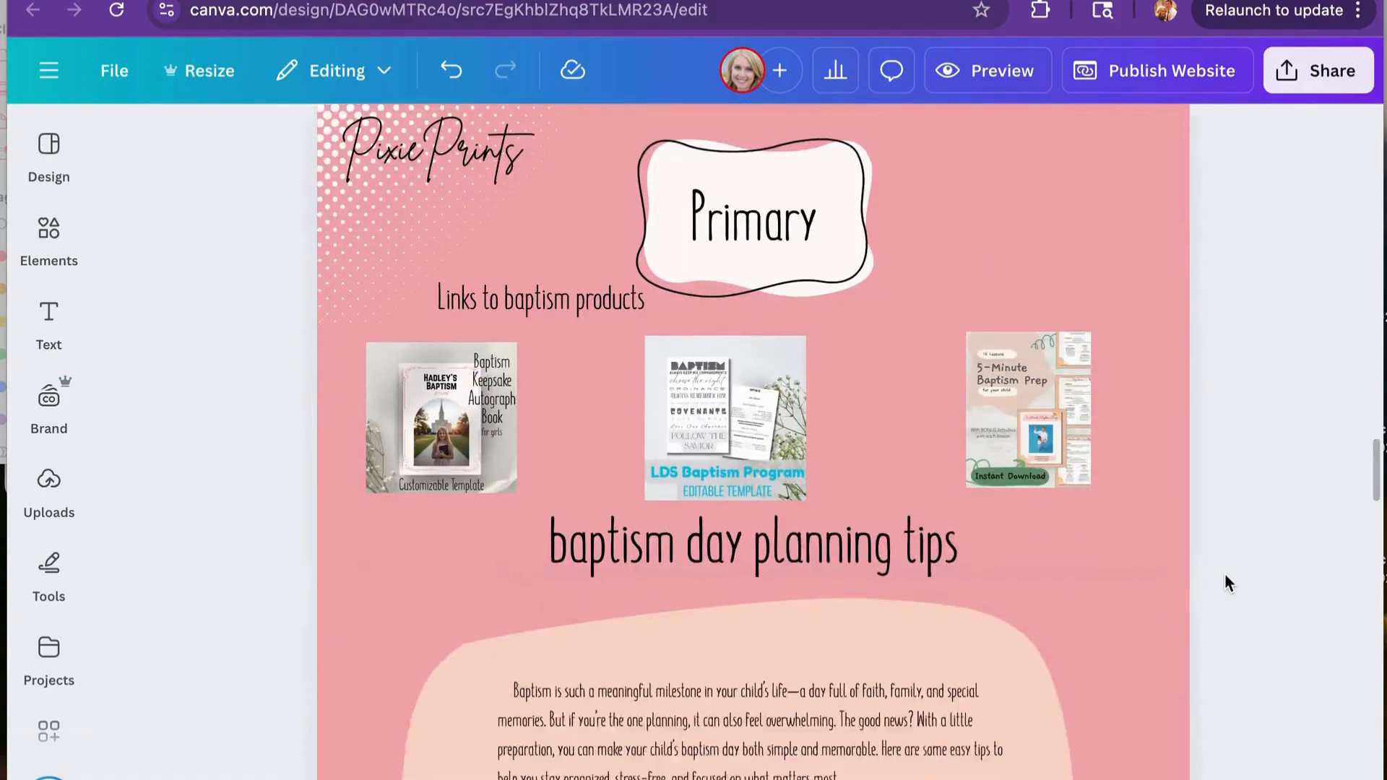
scroll(1225, 582, "down", 20)
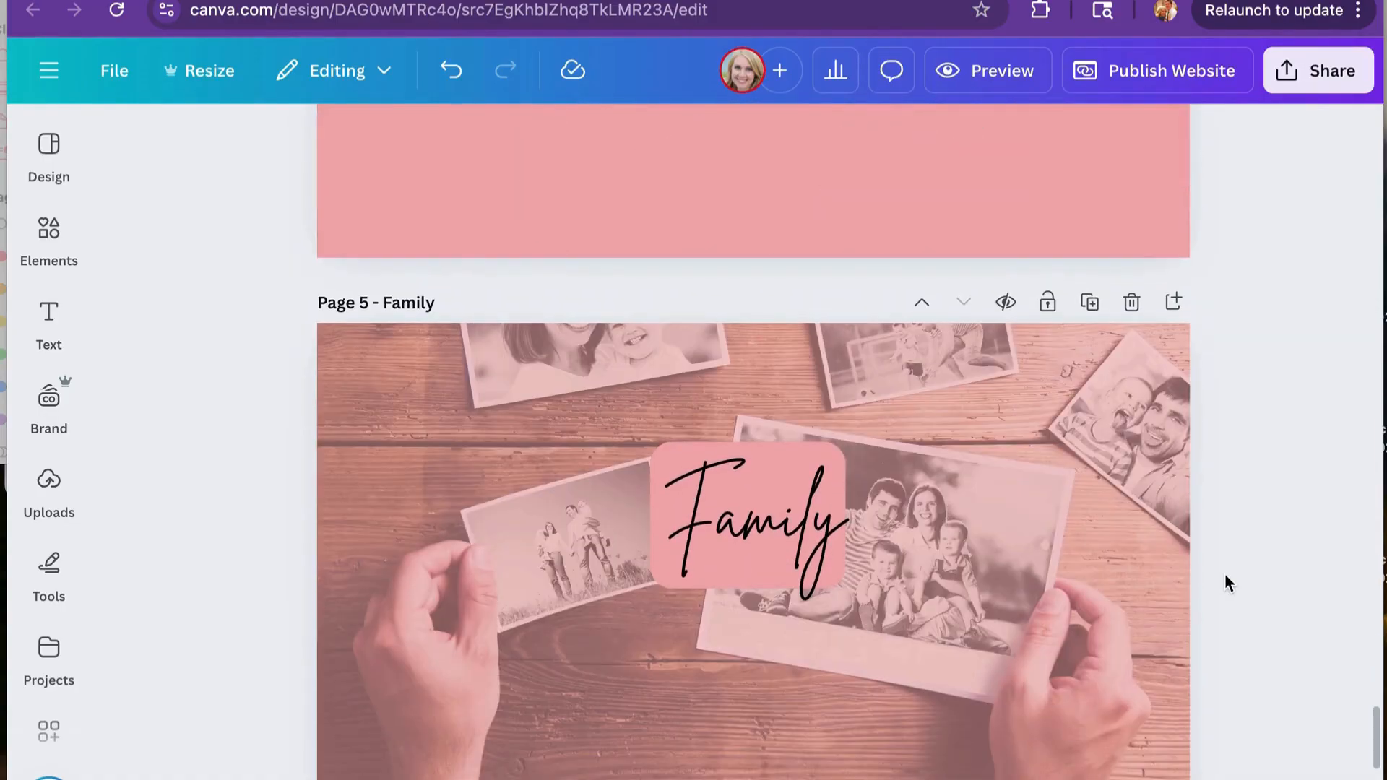
scroll(1224, 573, "up", 20)
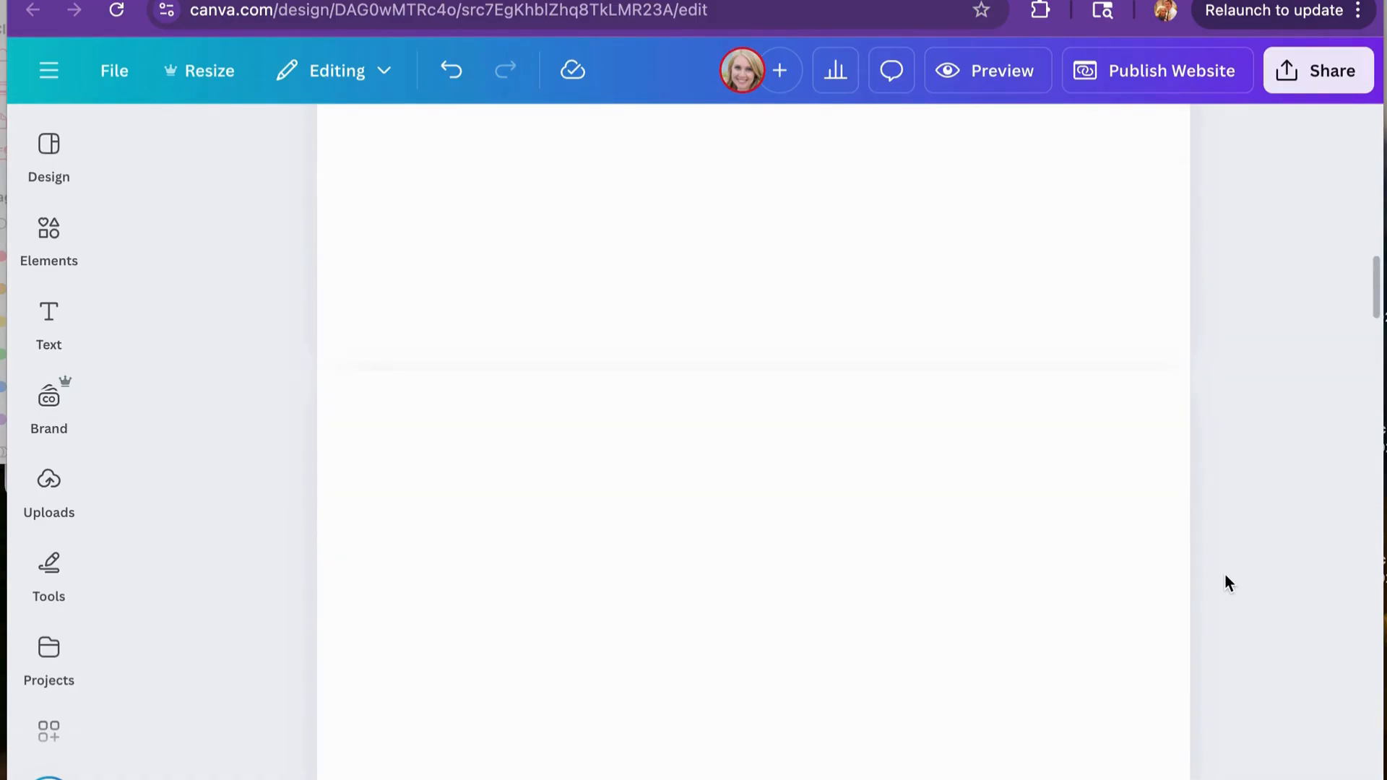
scroll(242, 316, "up", 10)
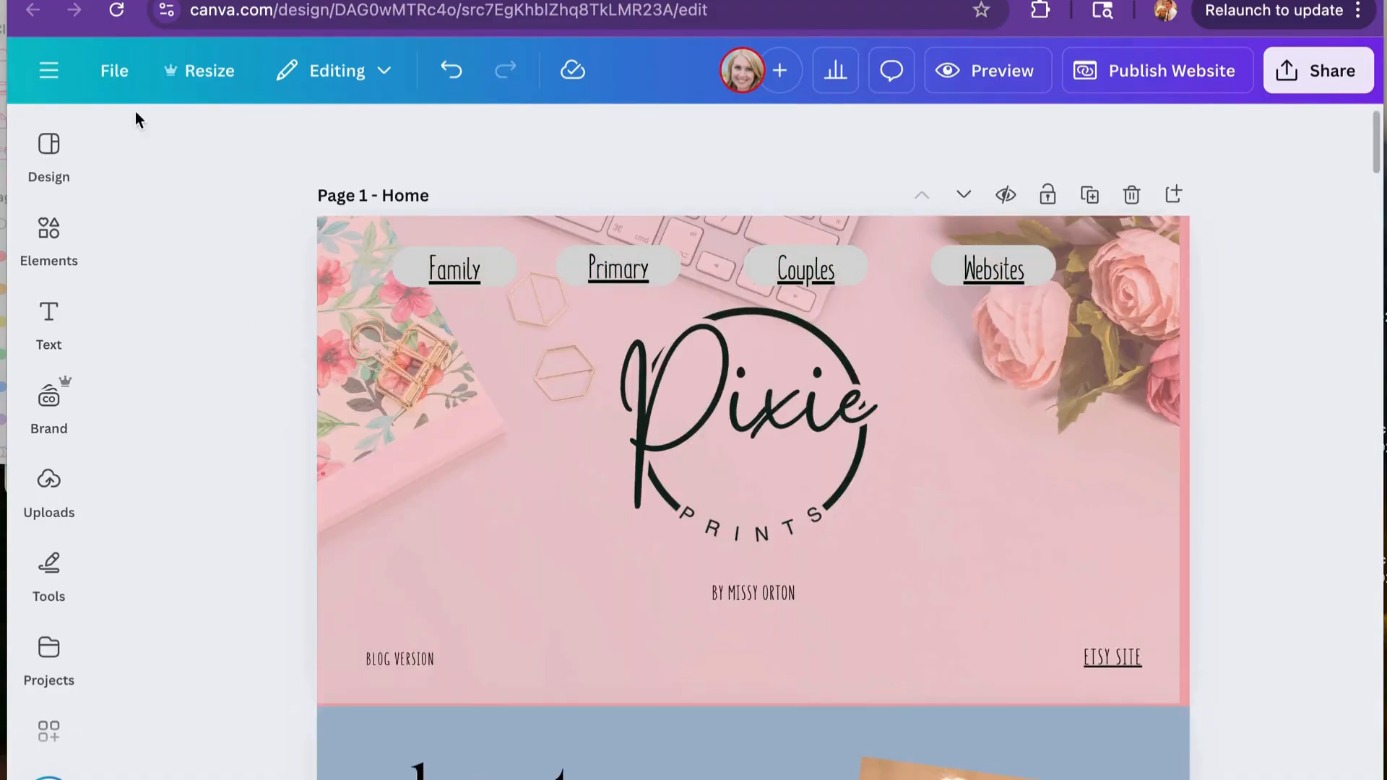
Step: Make a copy of the Pixie Prints design and delete all sections of the Home page in the copy
left_click(117, 75)
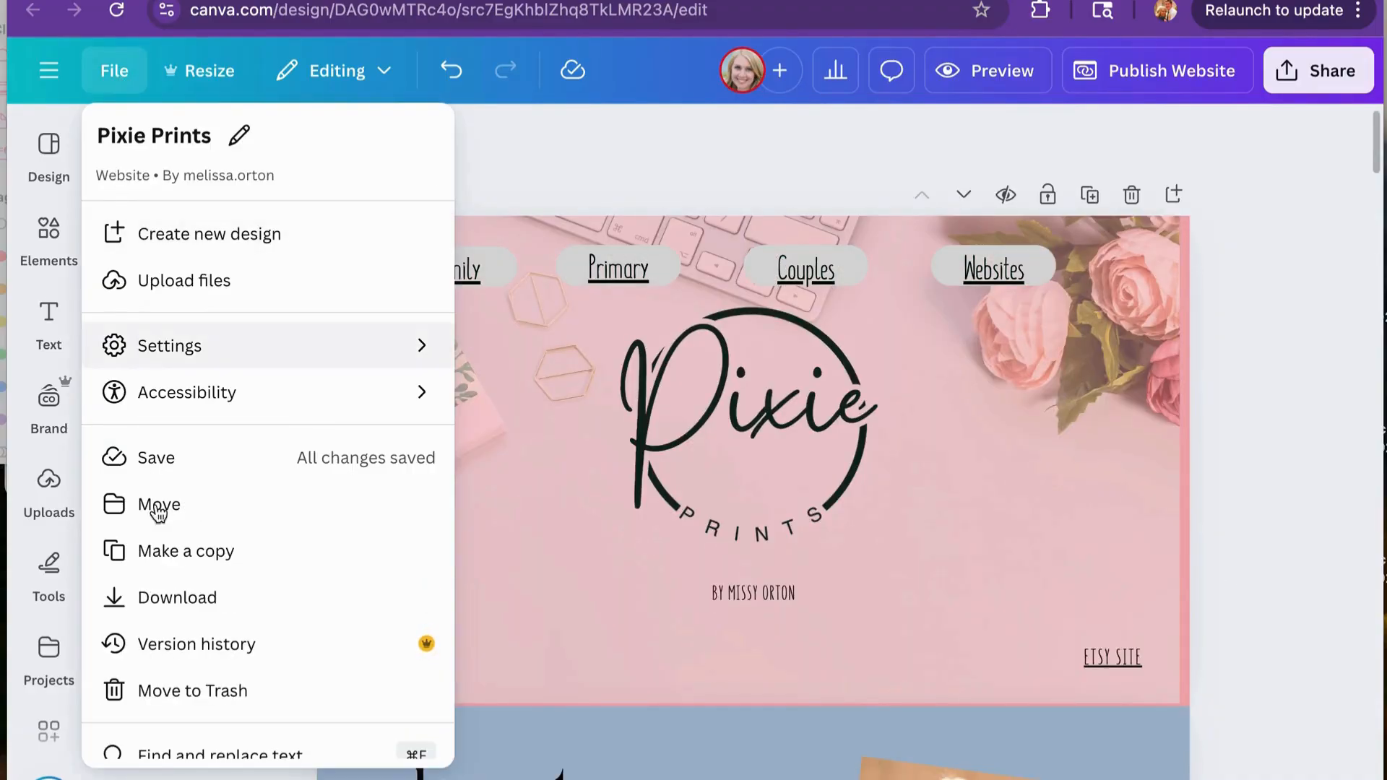
left_click(182, 563)
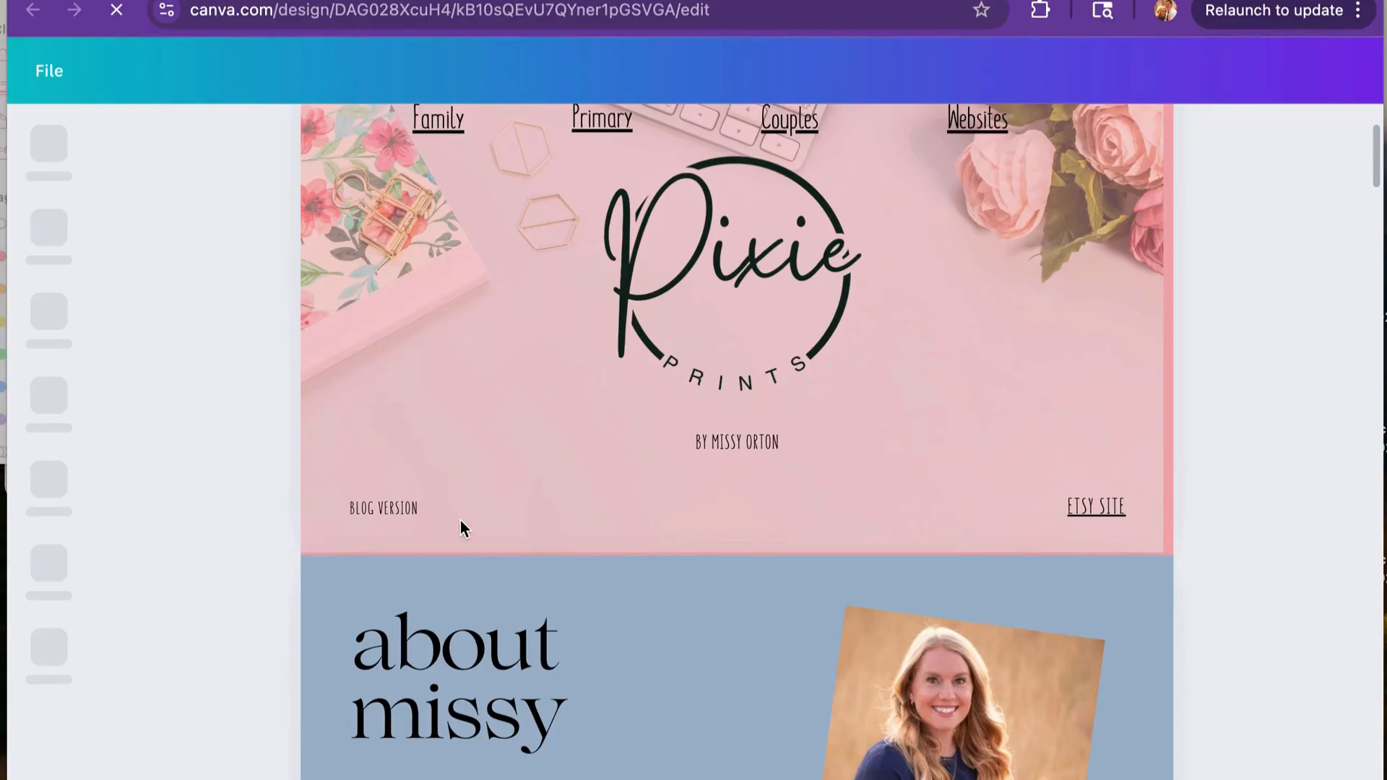
left_click(476, 492)
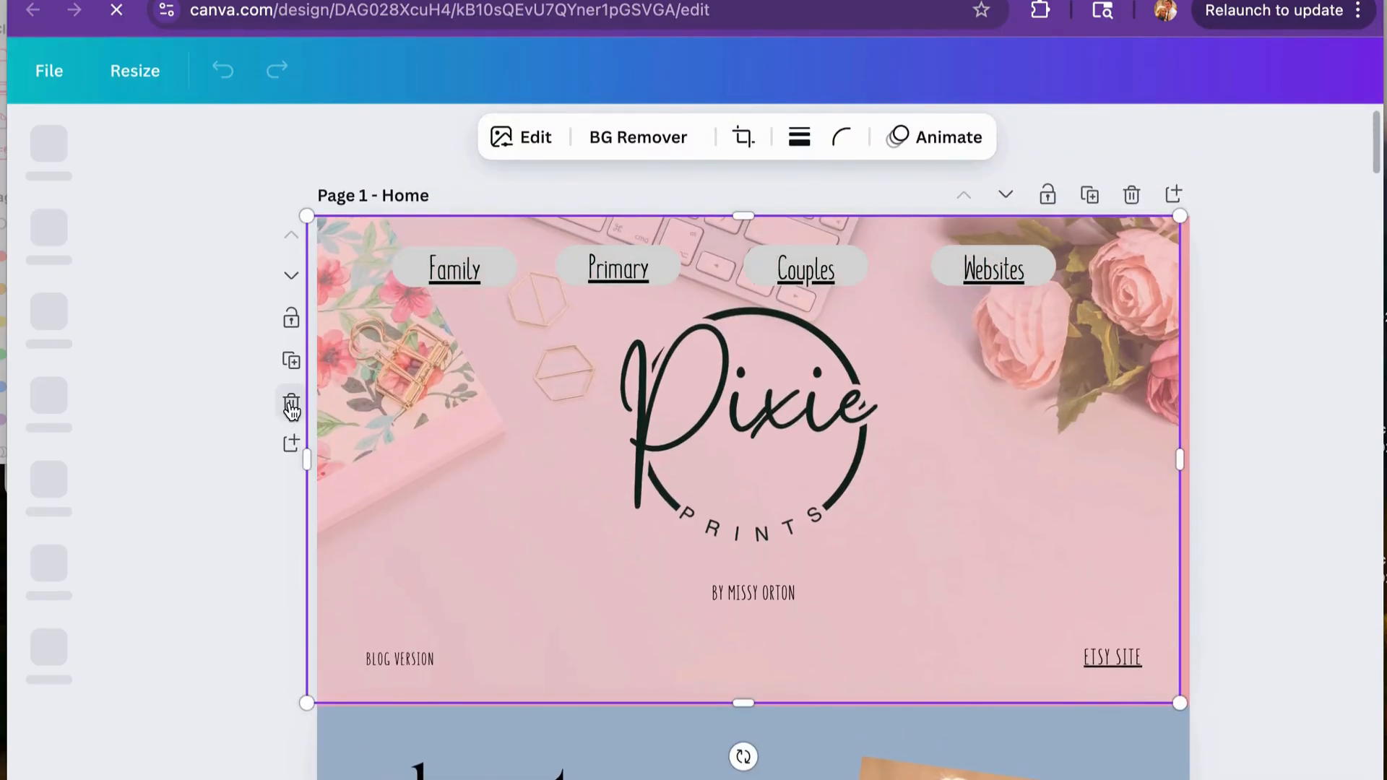
left_click(289, 403)
left_click(289, 404)
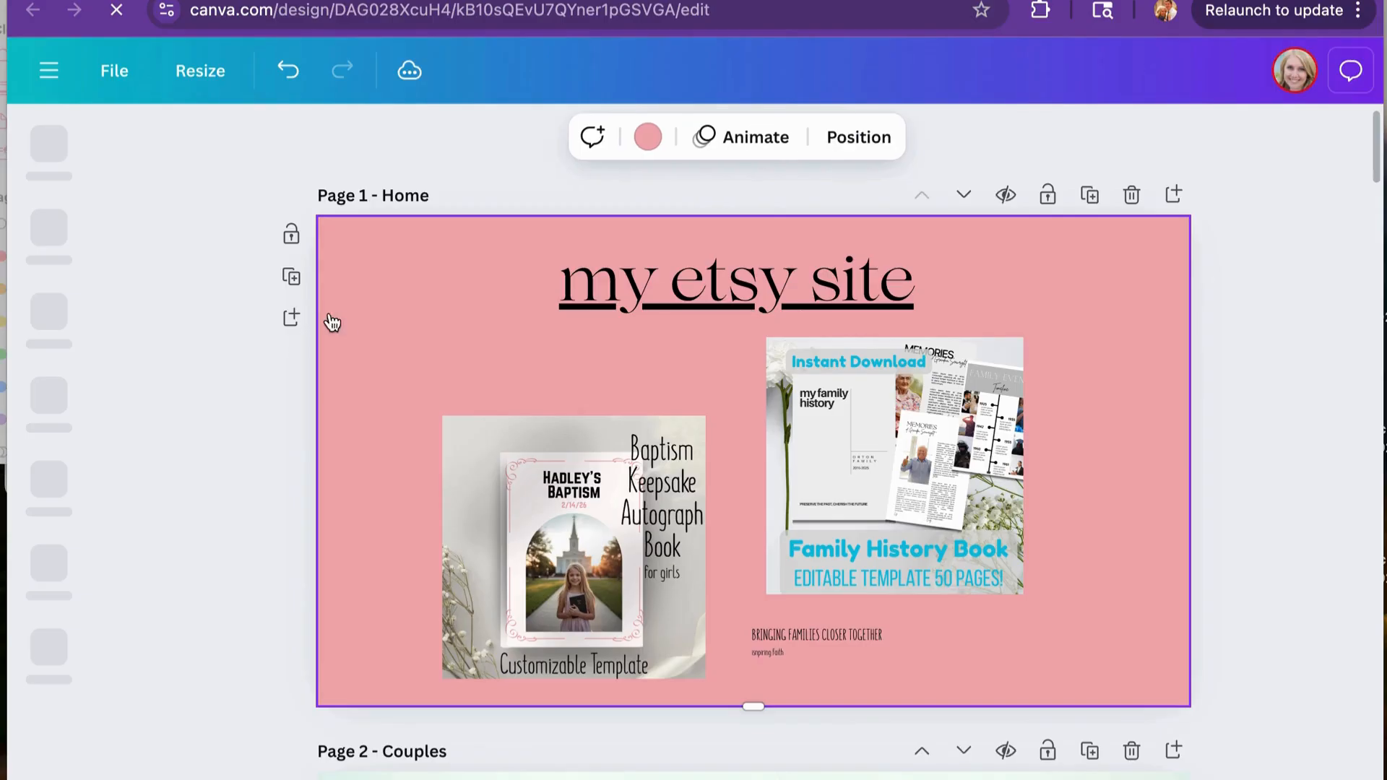
left_click(1133, 197)
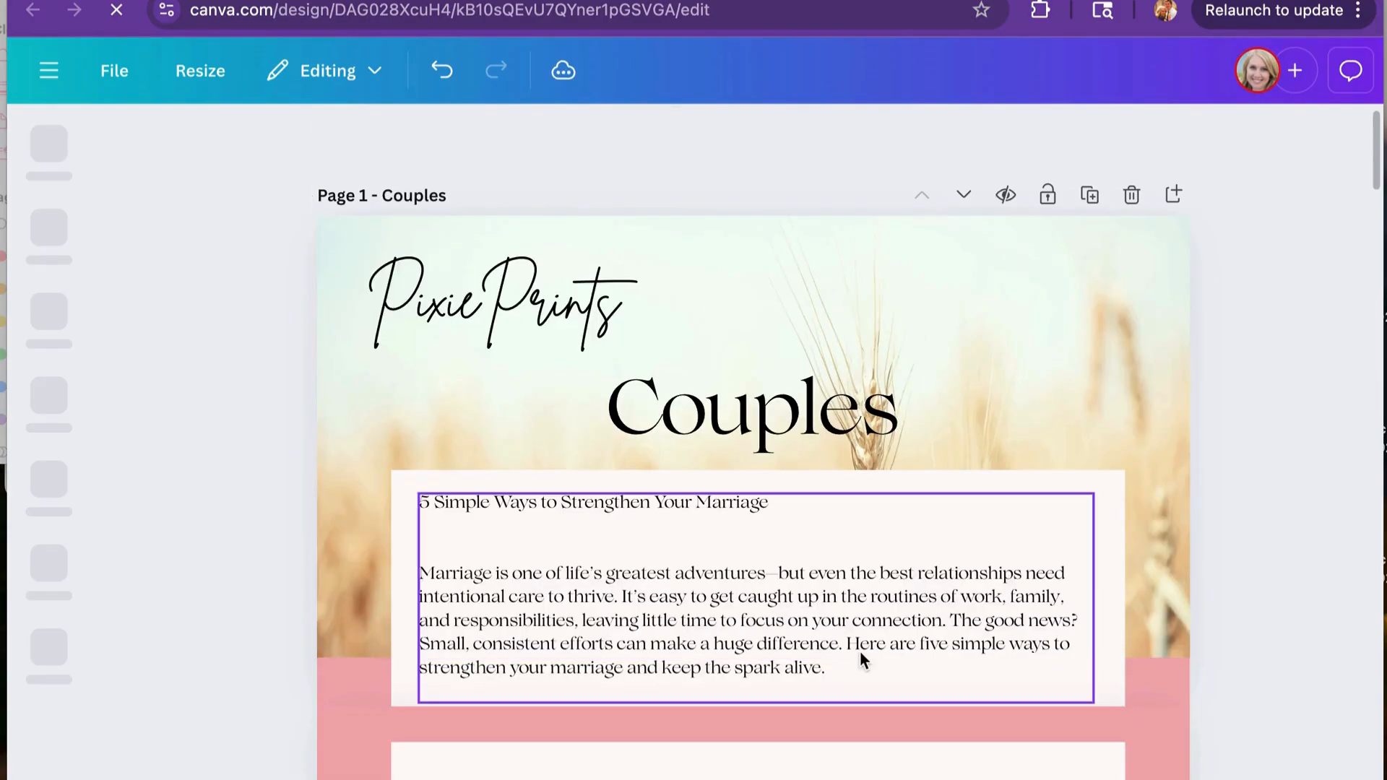
Step: Delete the Primary, Website templates, and Family pages from the copied design, keeping only the Couples page
scroll(859, 652, "down", 20)
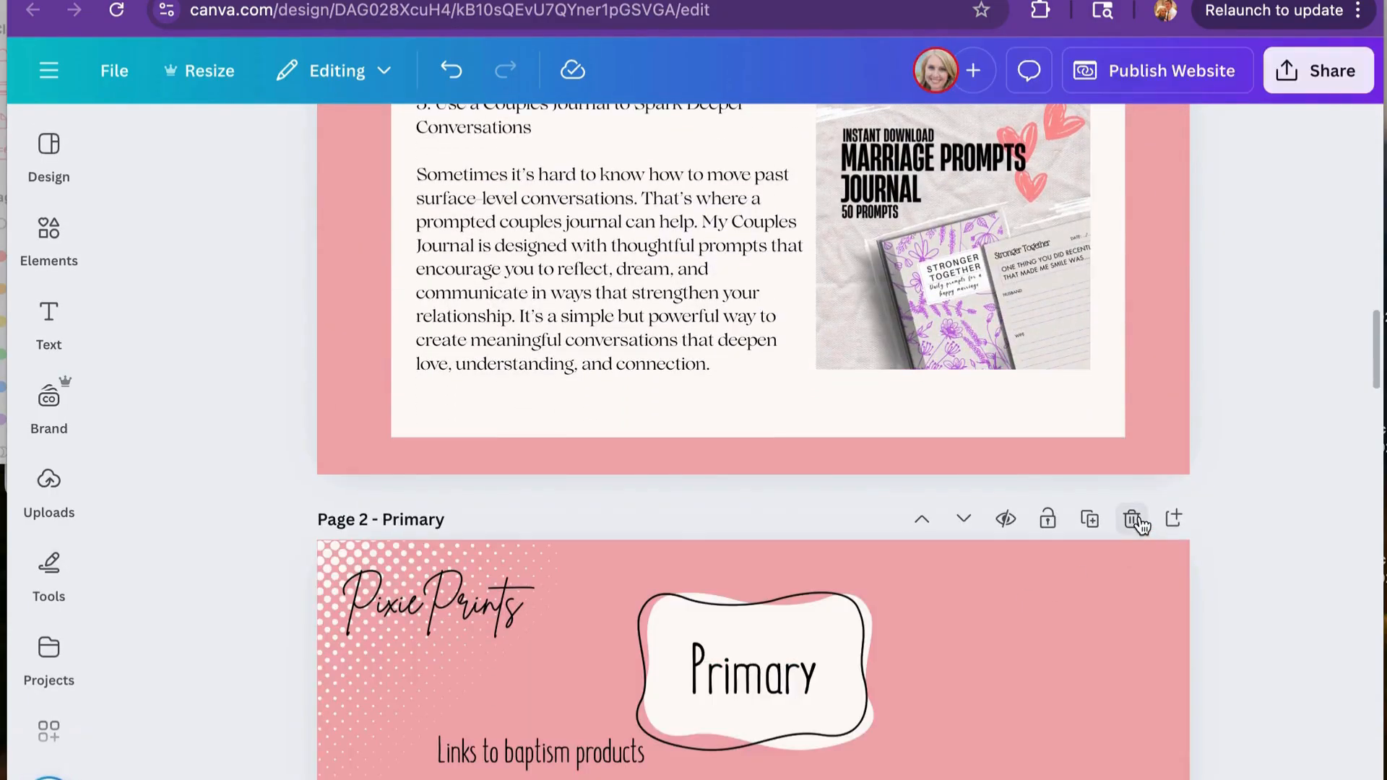
left_click(1133, 519)
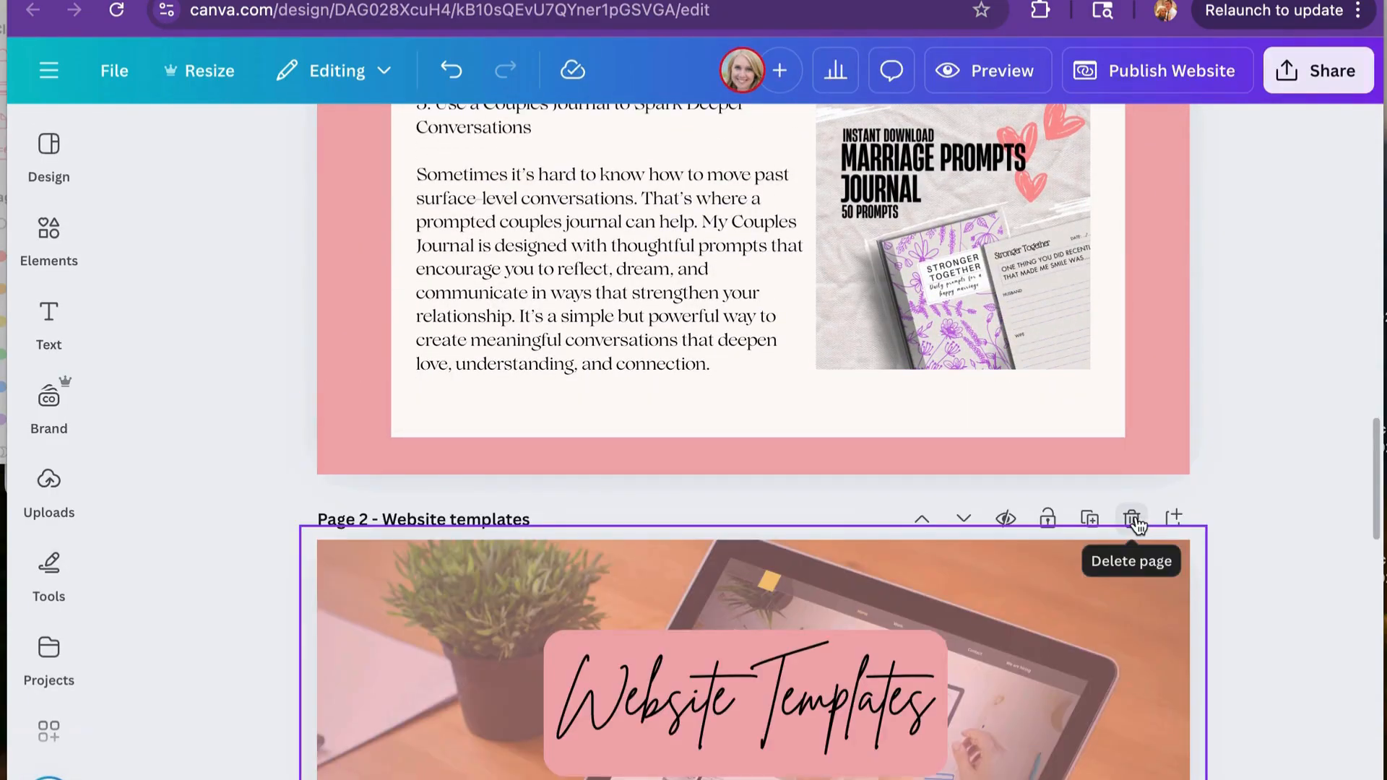
left_click(1134, 519)
left_click(1134, 519)
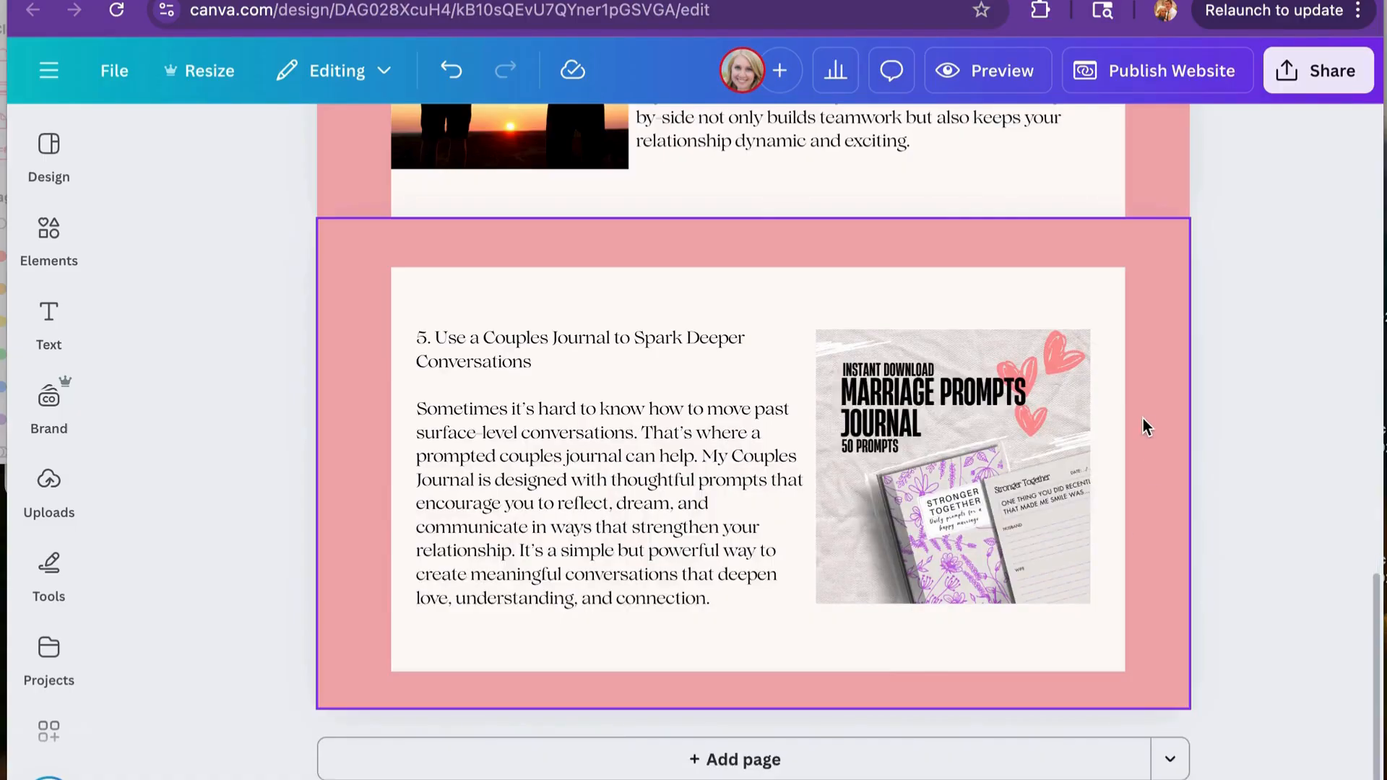
scroll(1143, 418, "up", 20)
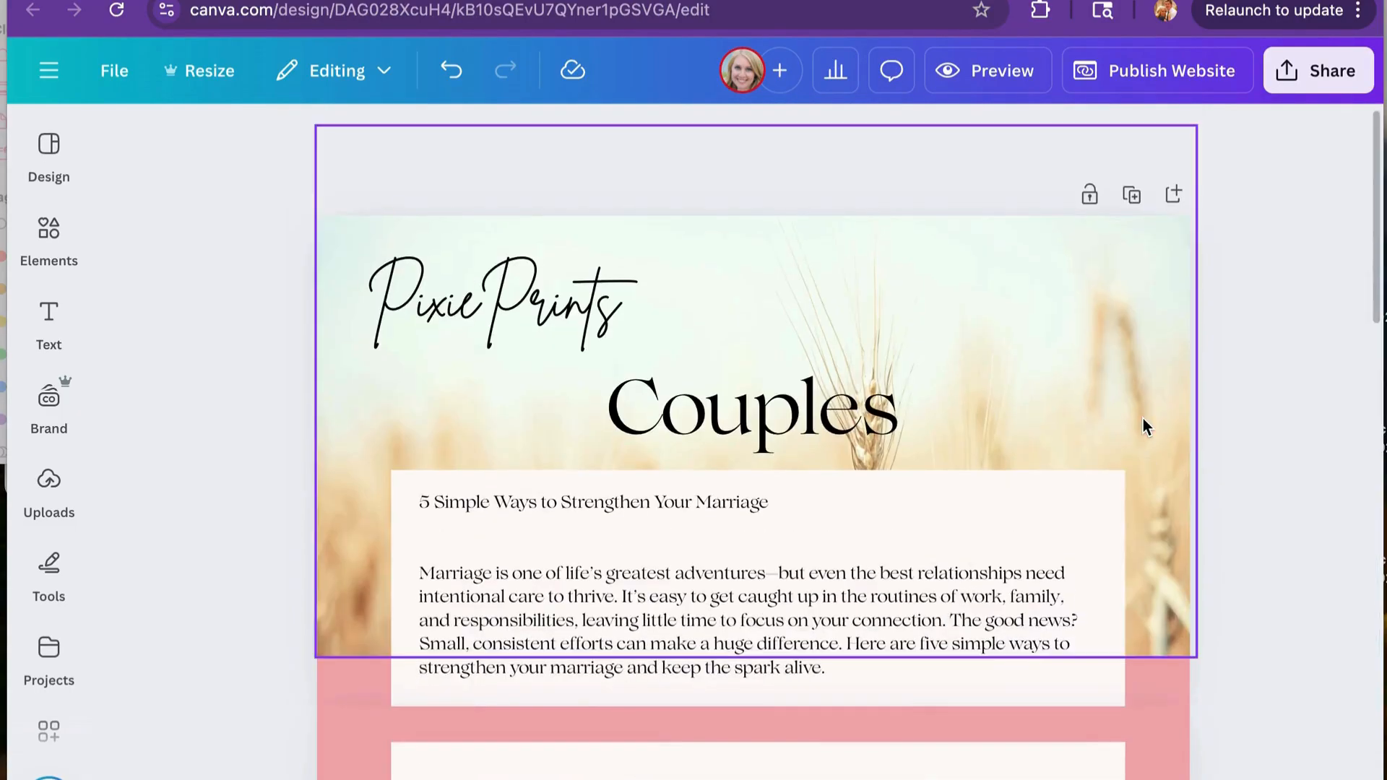
Step: Create an embed link for the Couples-only design and copy its HTML embed code
left_click(1308, 70)
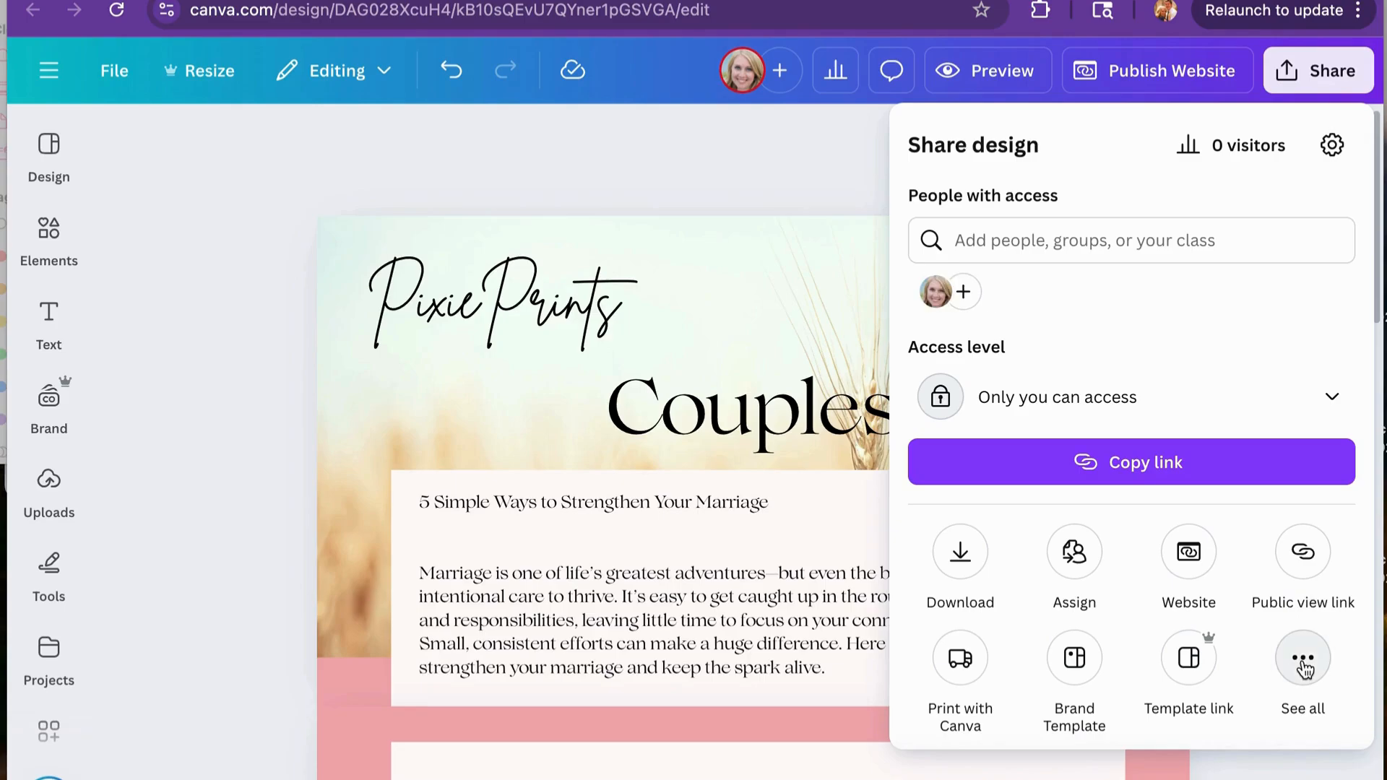
left_click(1303, 661)
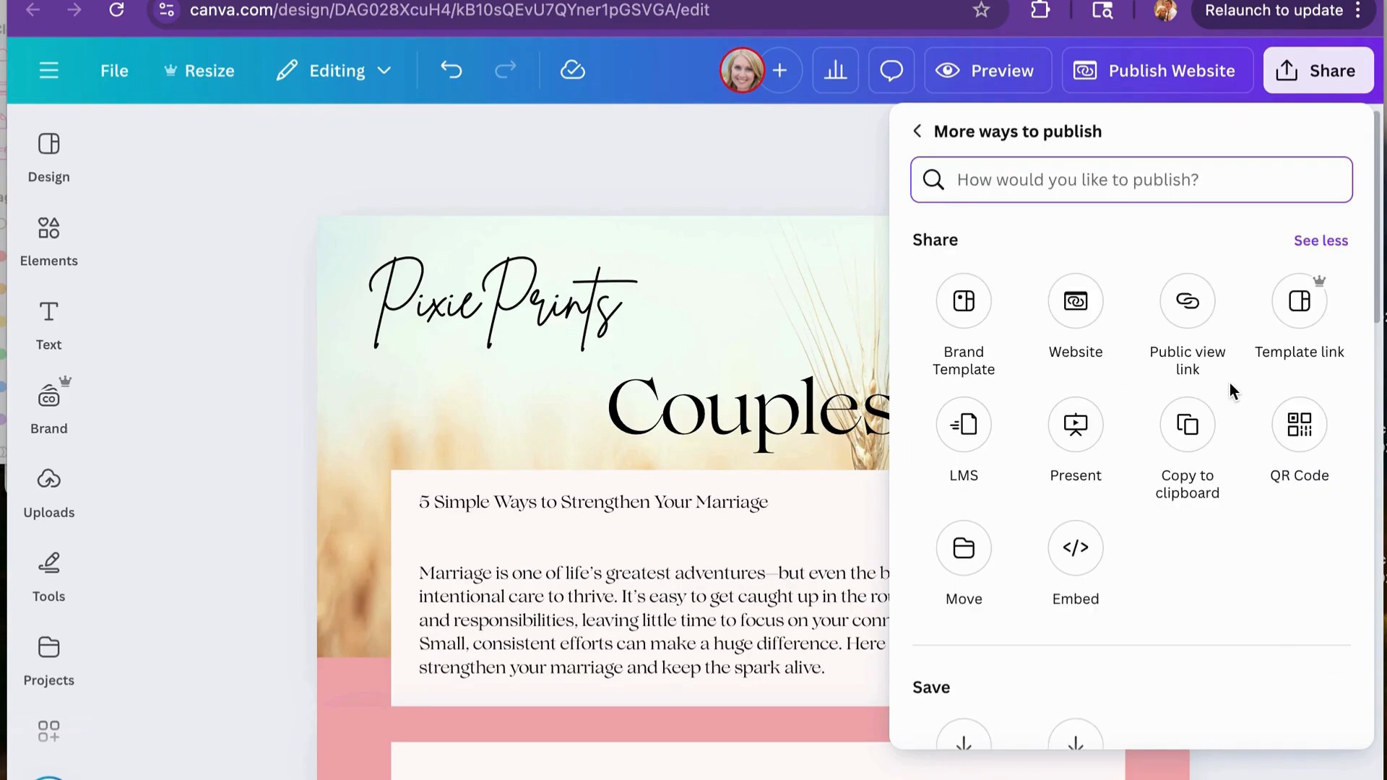
left_click(1076, 547)
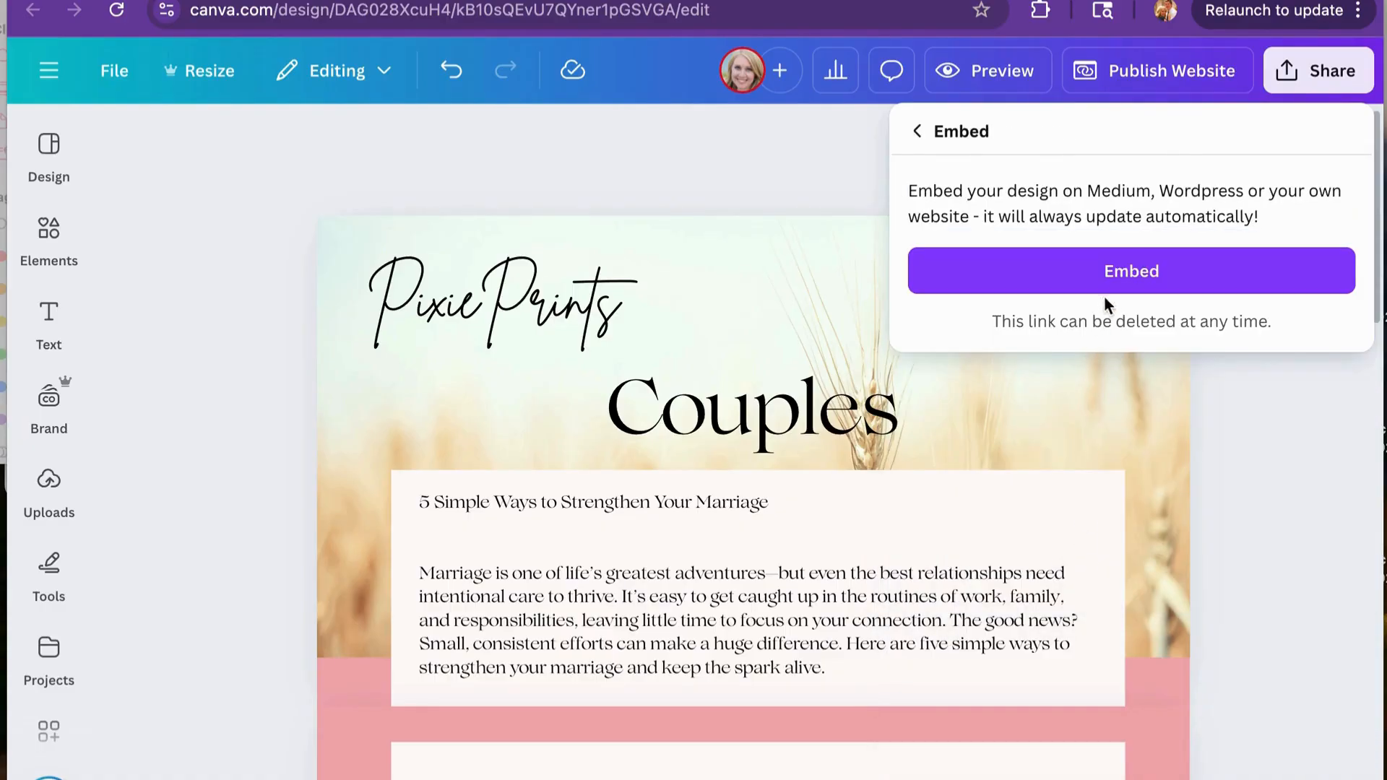
left_click(1113, 278)
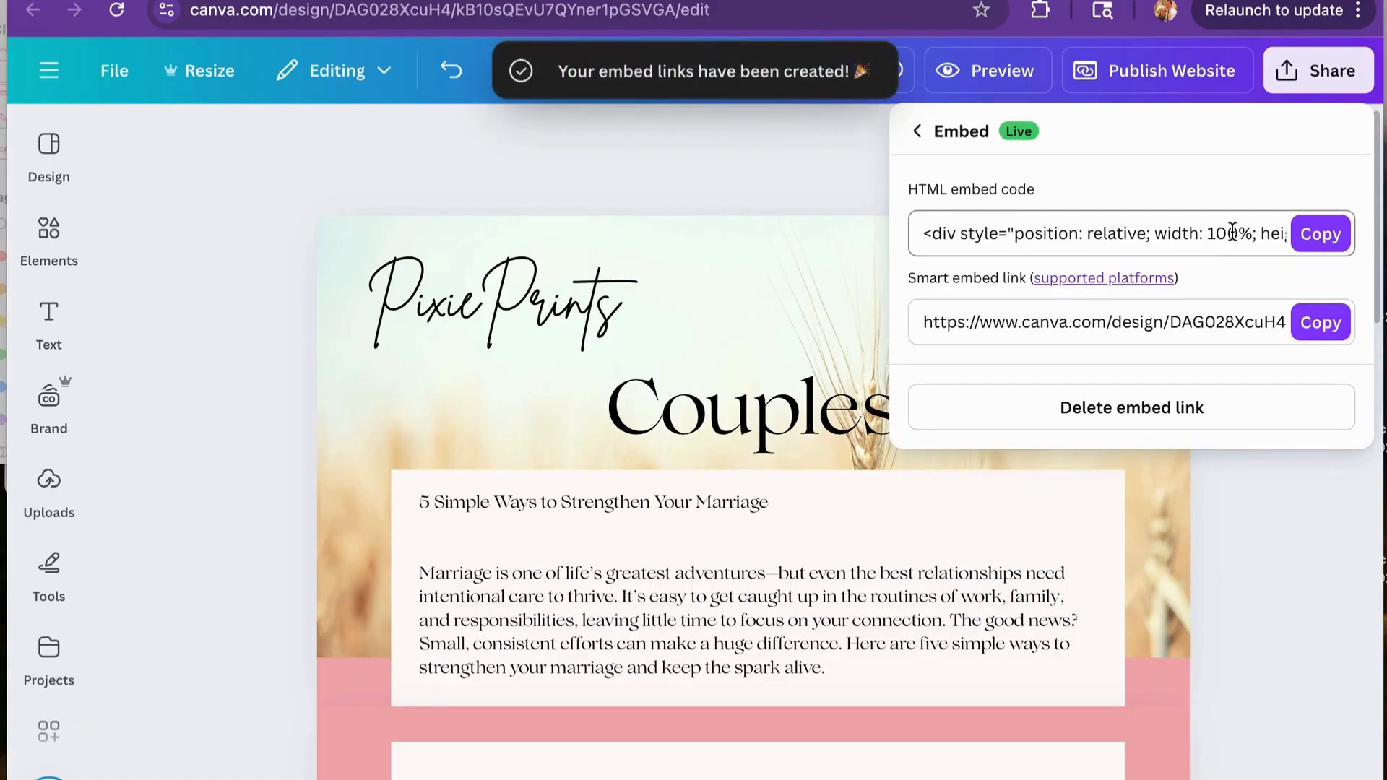
left_click(1307, 247)
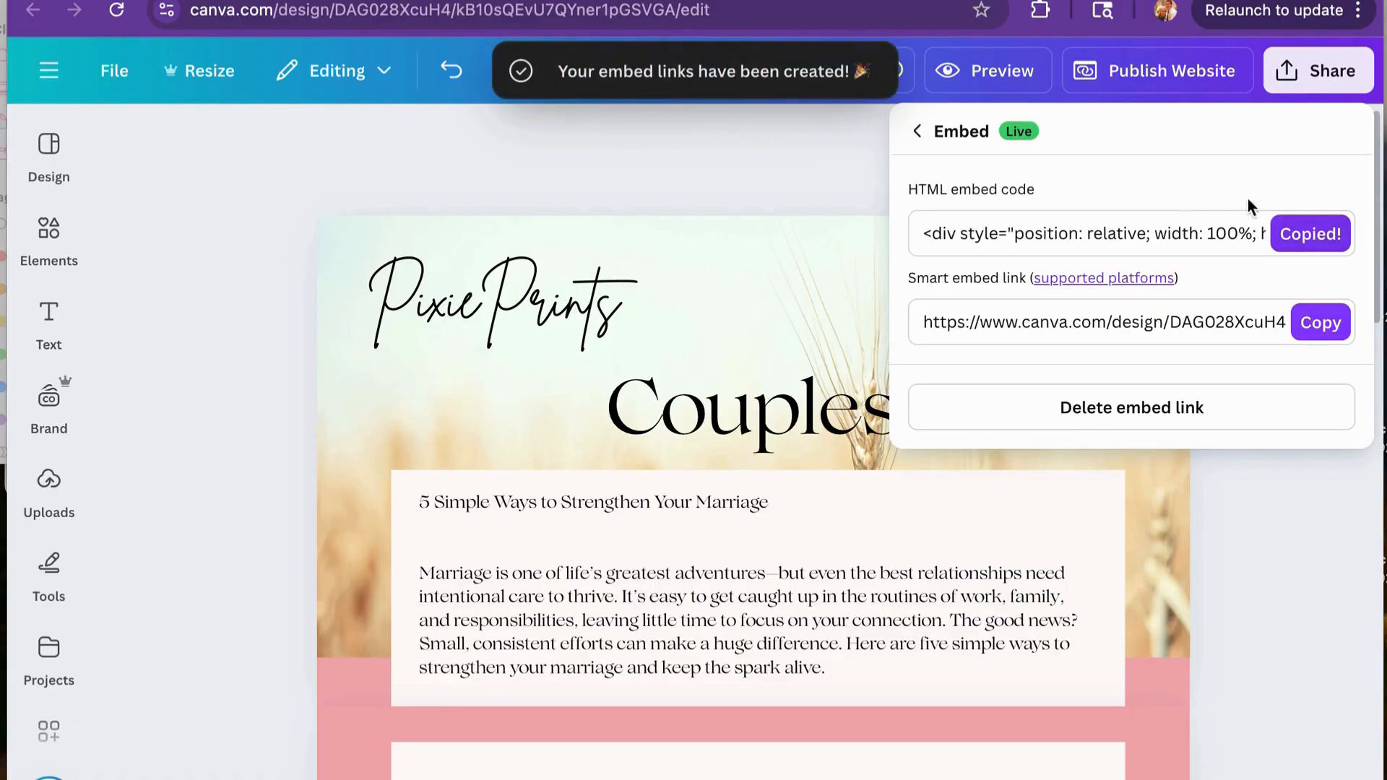
Step: Switch to WordPress, add a new page titled Couples, and place the cursor in its empty content block
left_click(1083, 1)
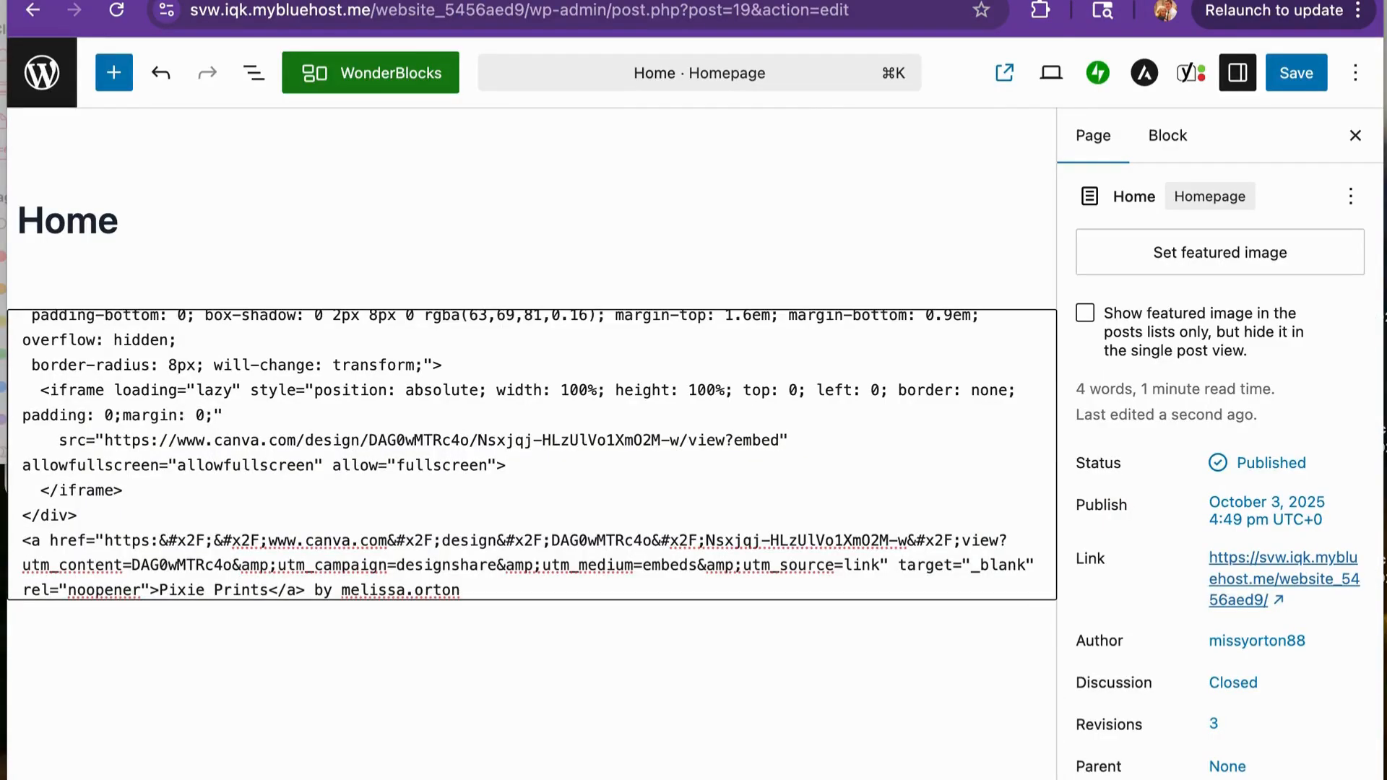
left_click(51, 87)
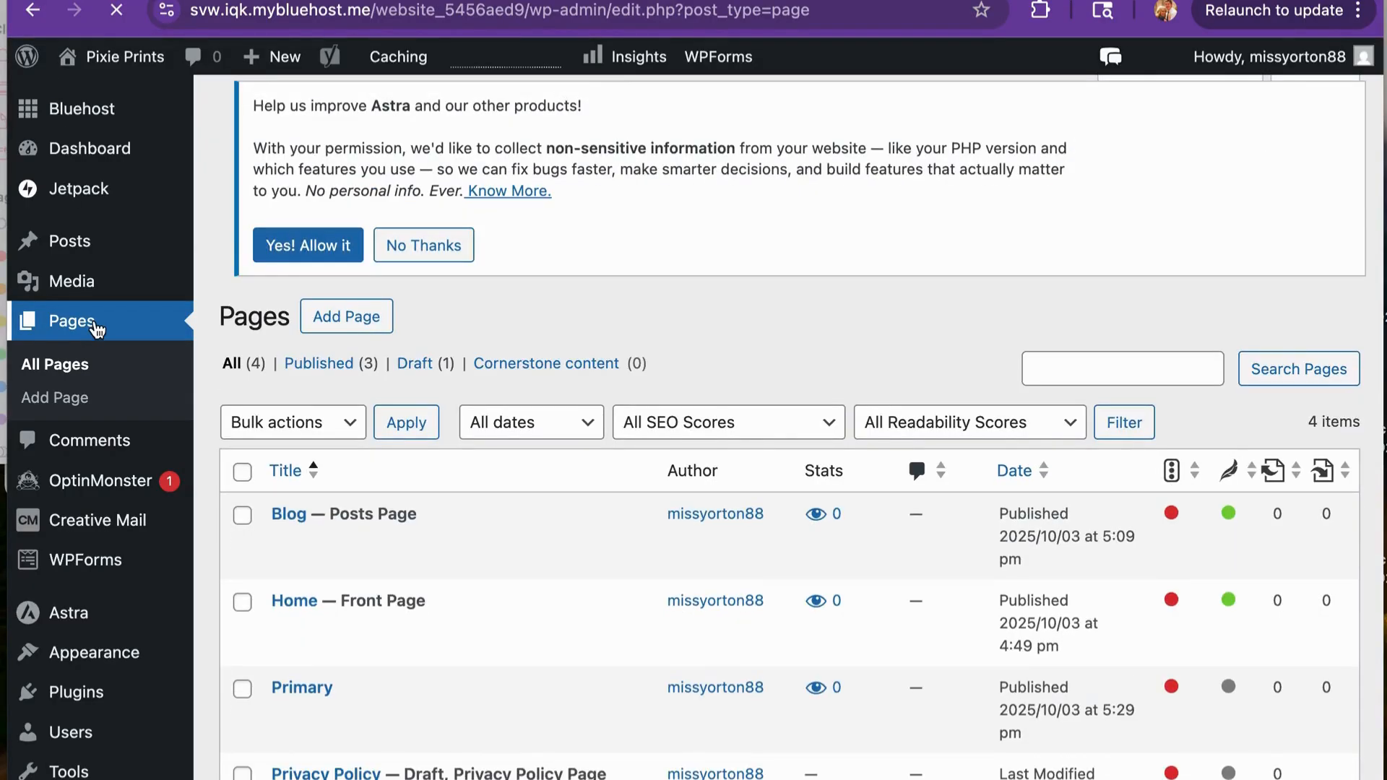
scroll(422, 604, "down", 3)
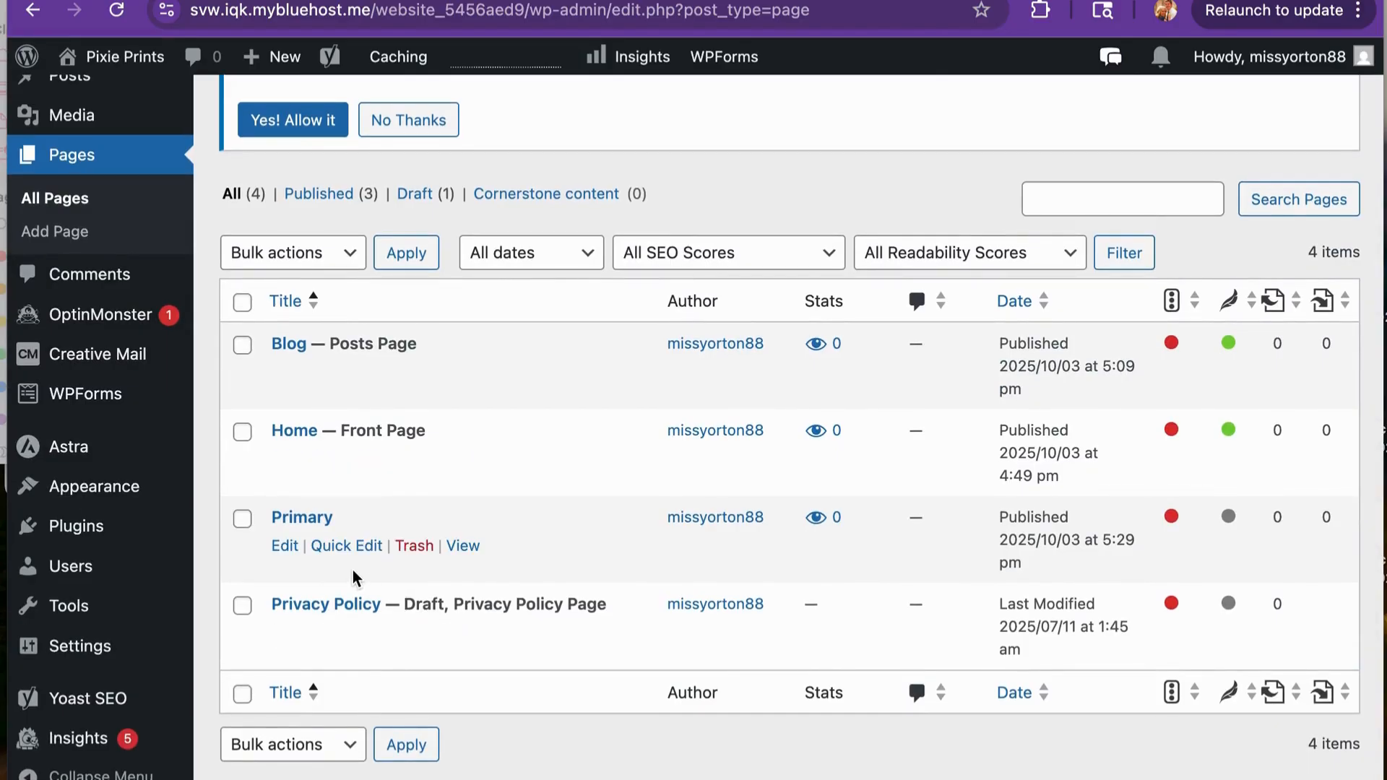
scroll(349, 260, "up", 2)
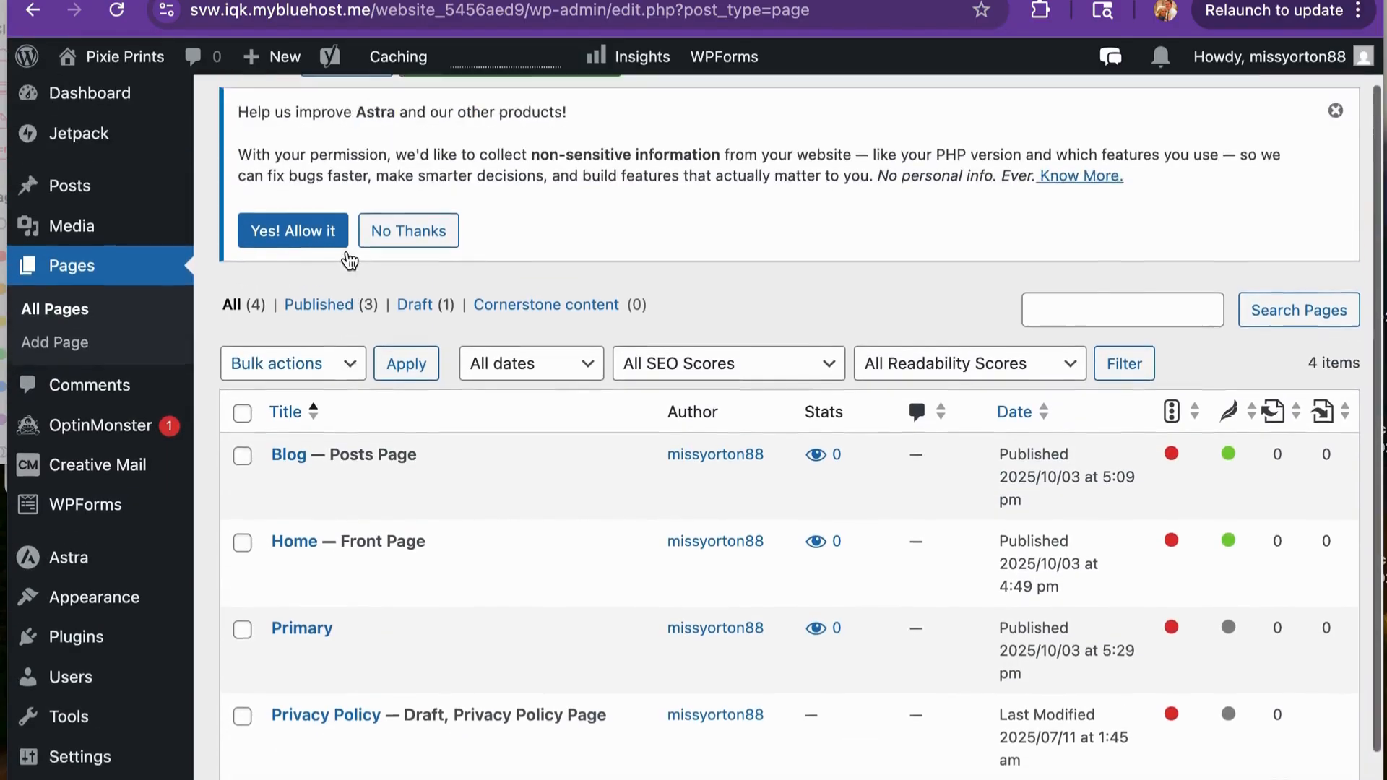
scroll(349, 217, "up", 1)
left_click(354, 123)
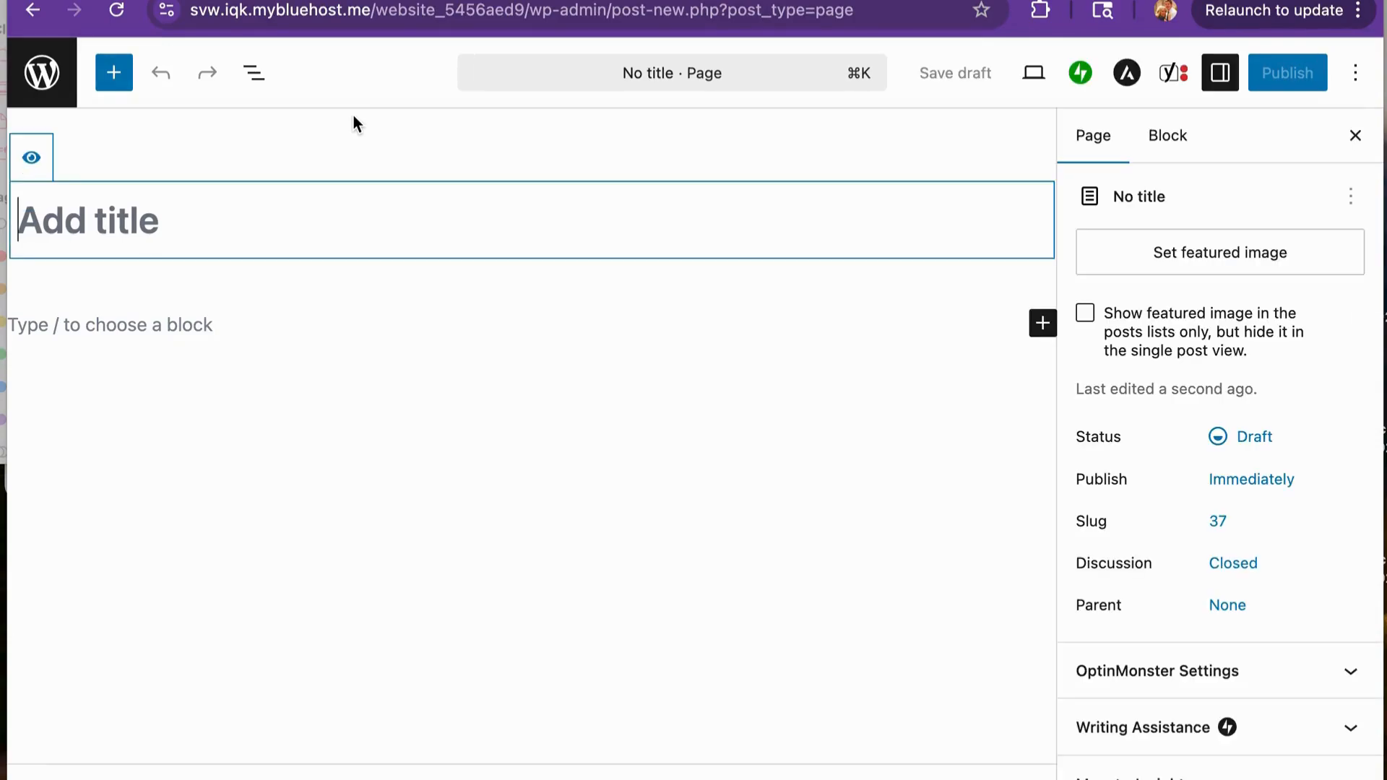
type("Coup")
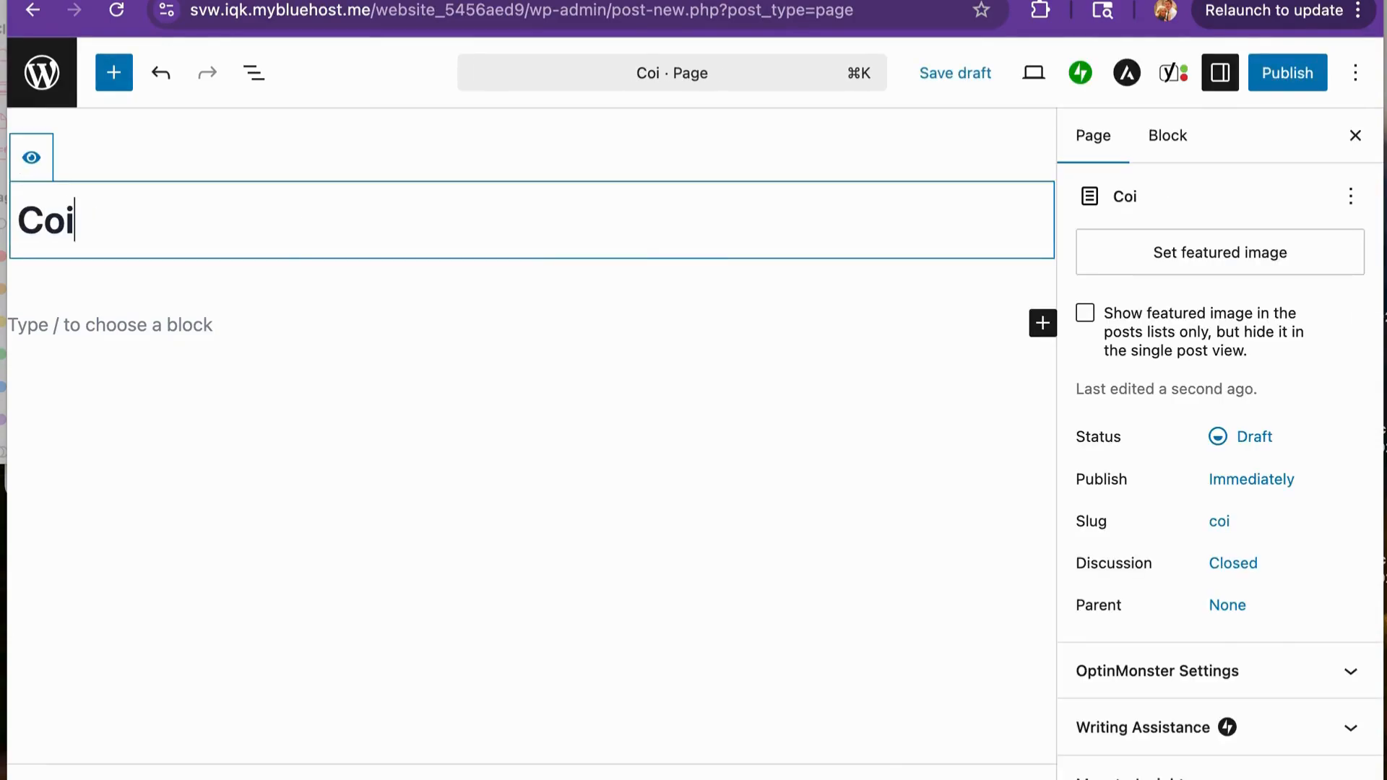
type("les")
left_click(322, 323)
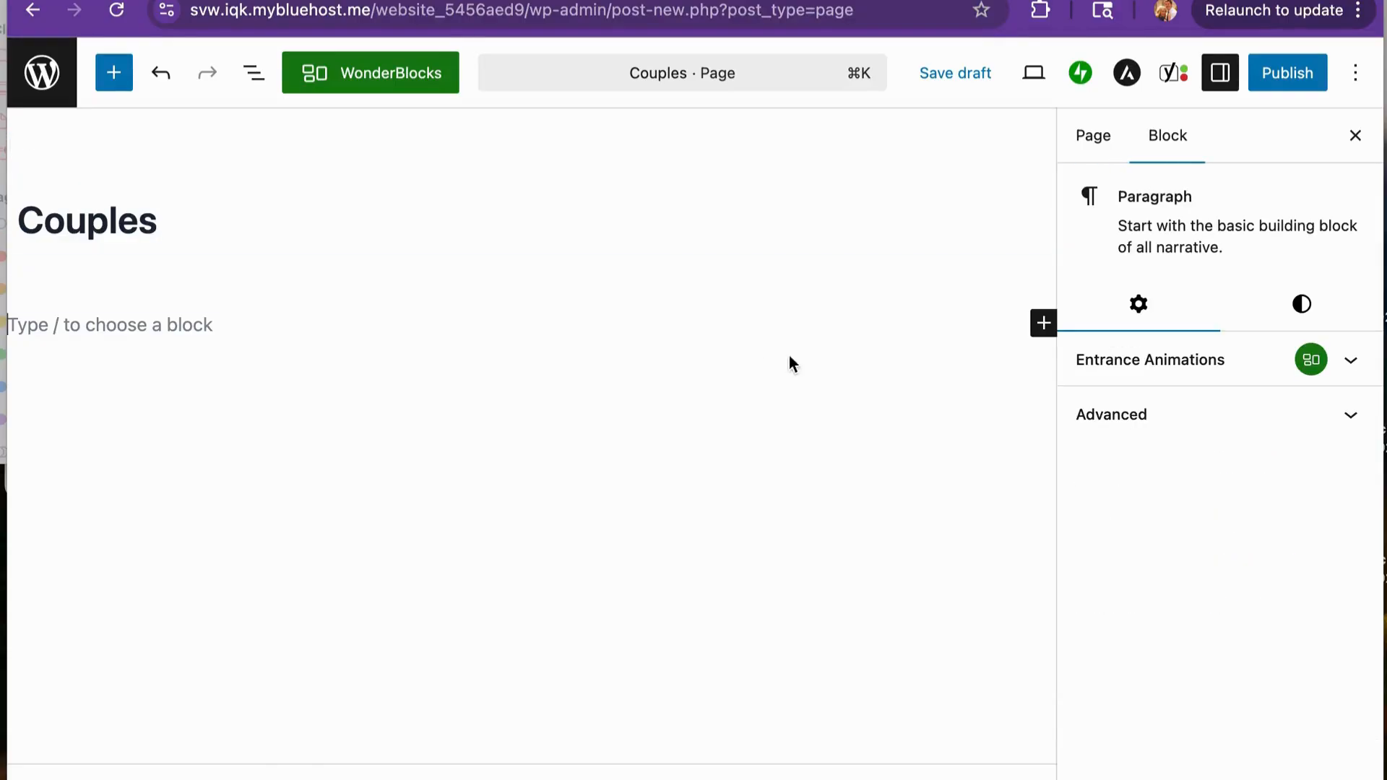
Step: Insert a Custom HTML block containing the copied Canva embed code on the Couples page and publish the page
left_click(1042, 328)
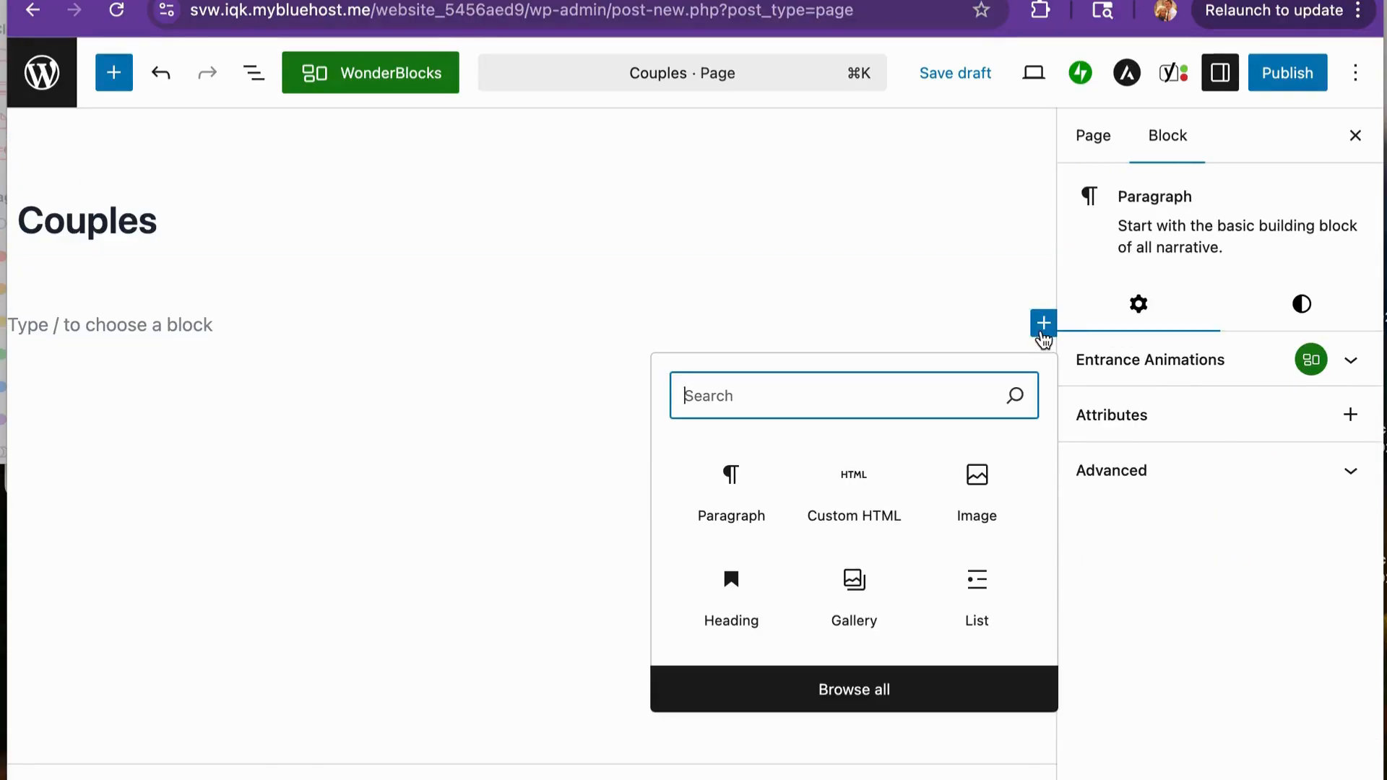
left_click(843, 489)
key("super+v")
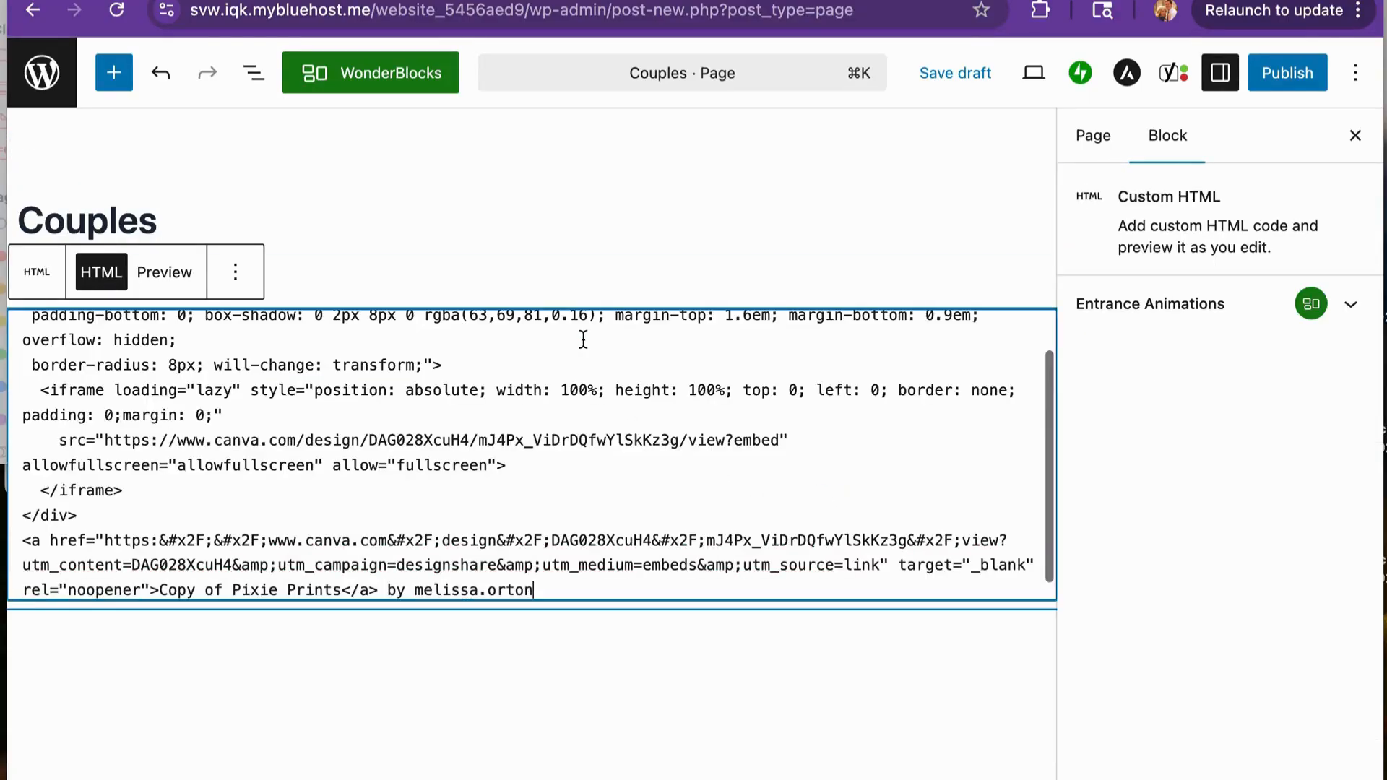
left_click(1261, 89)
left_click(1260, 81)
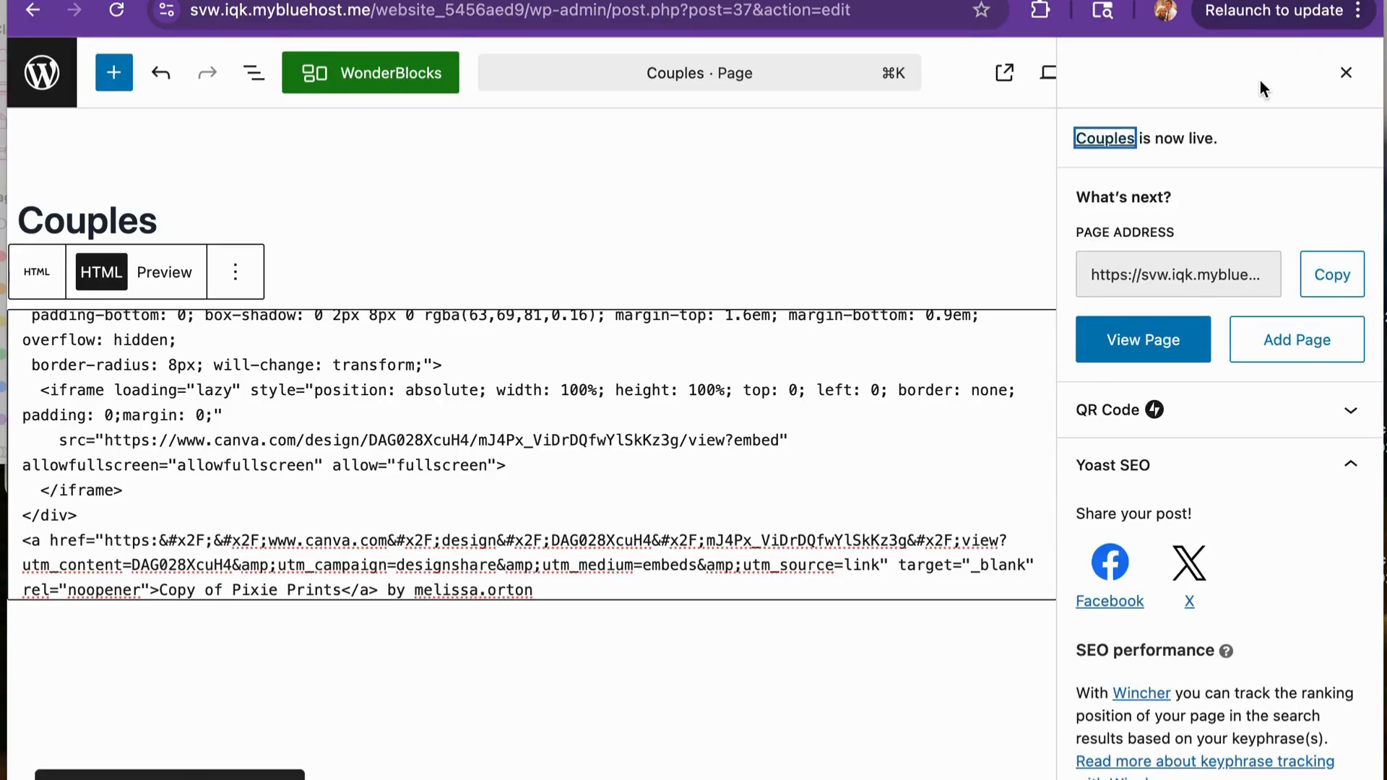
Step: View the live Couples page and look through the embedded Canva content down to the couples journal section
left_click(1131, 334)
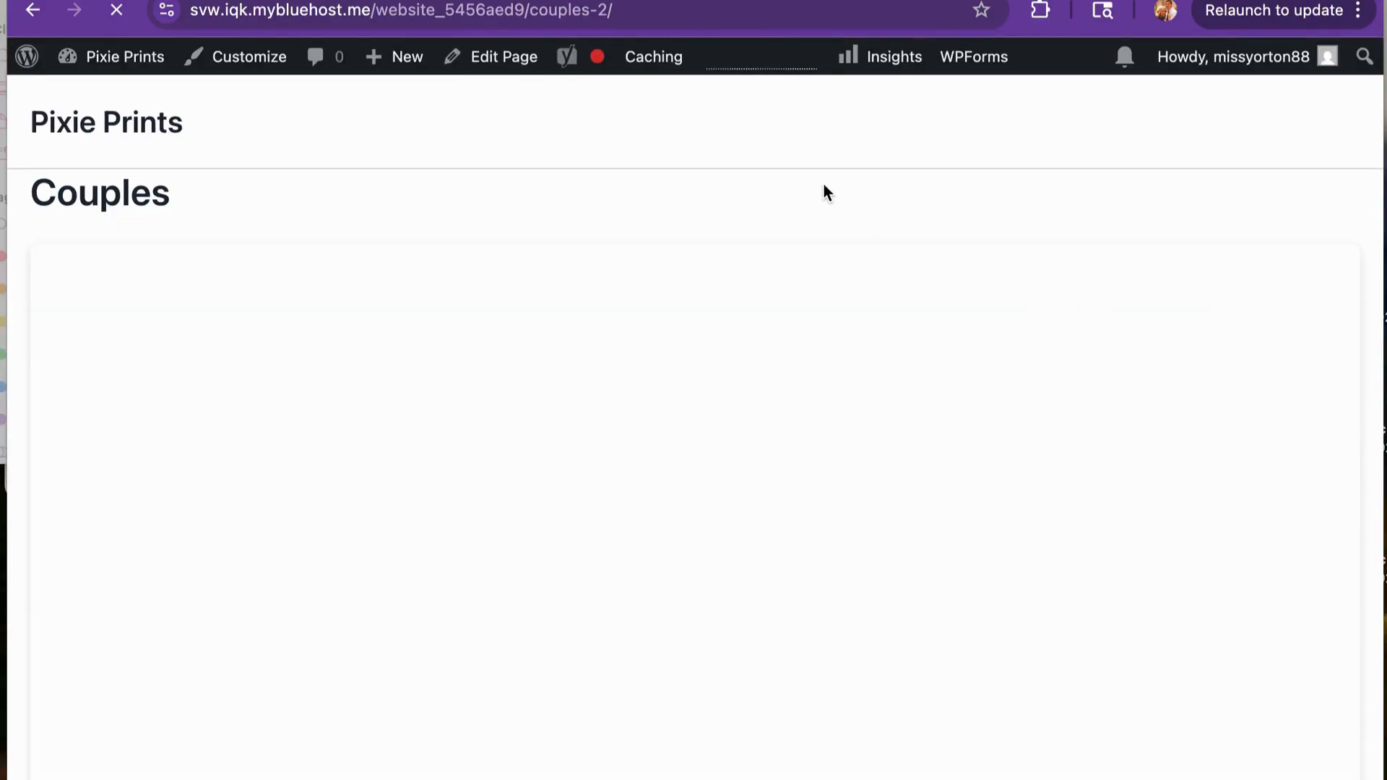
scroll(787, 421, "down", 20)
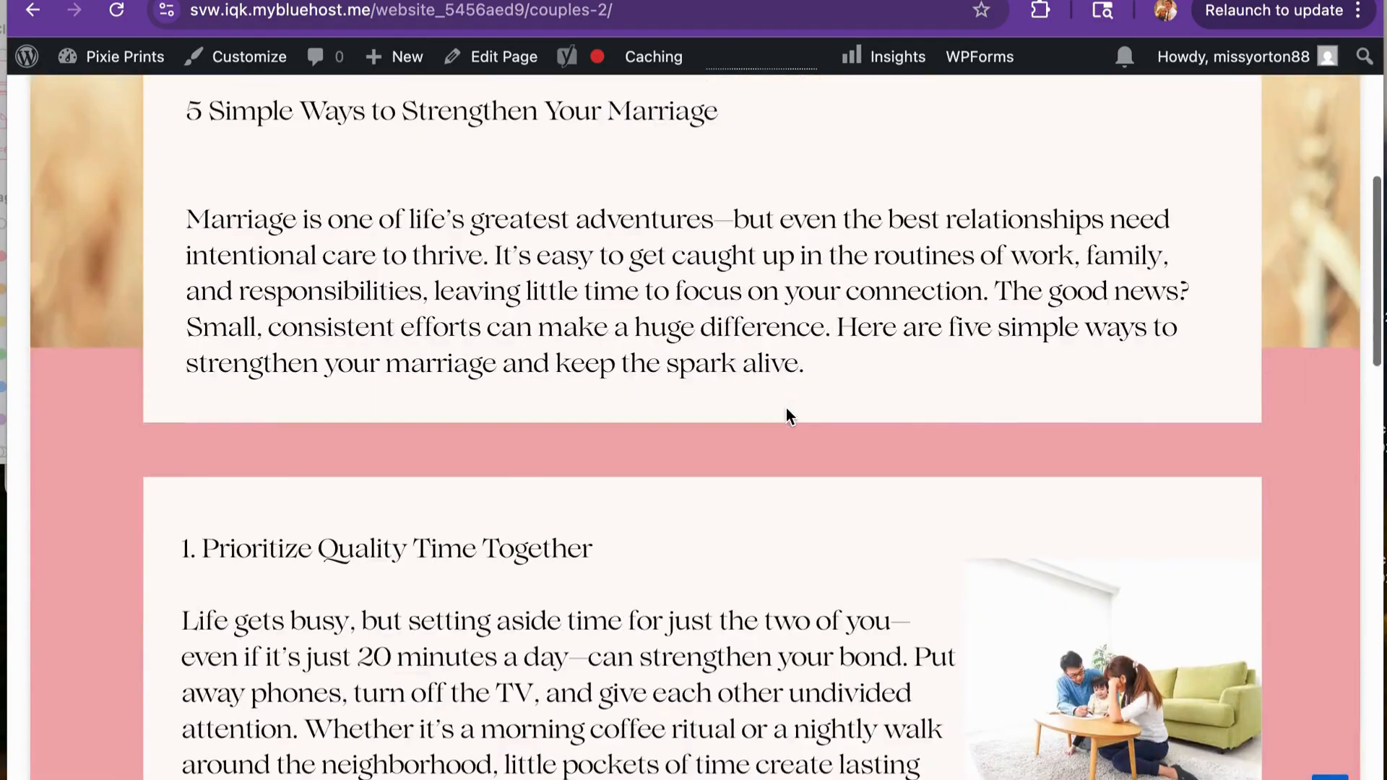
scroll(786, 408, "down", 1)
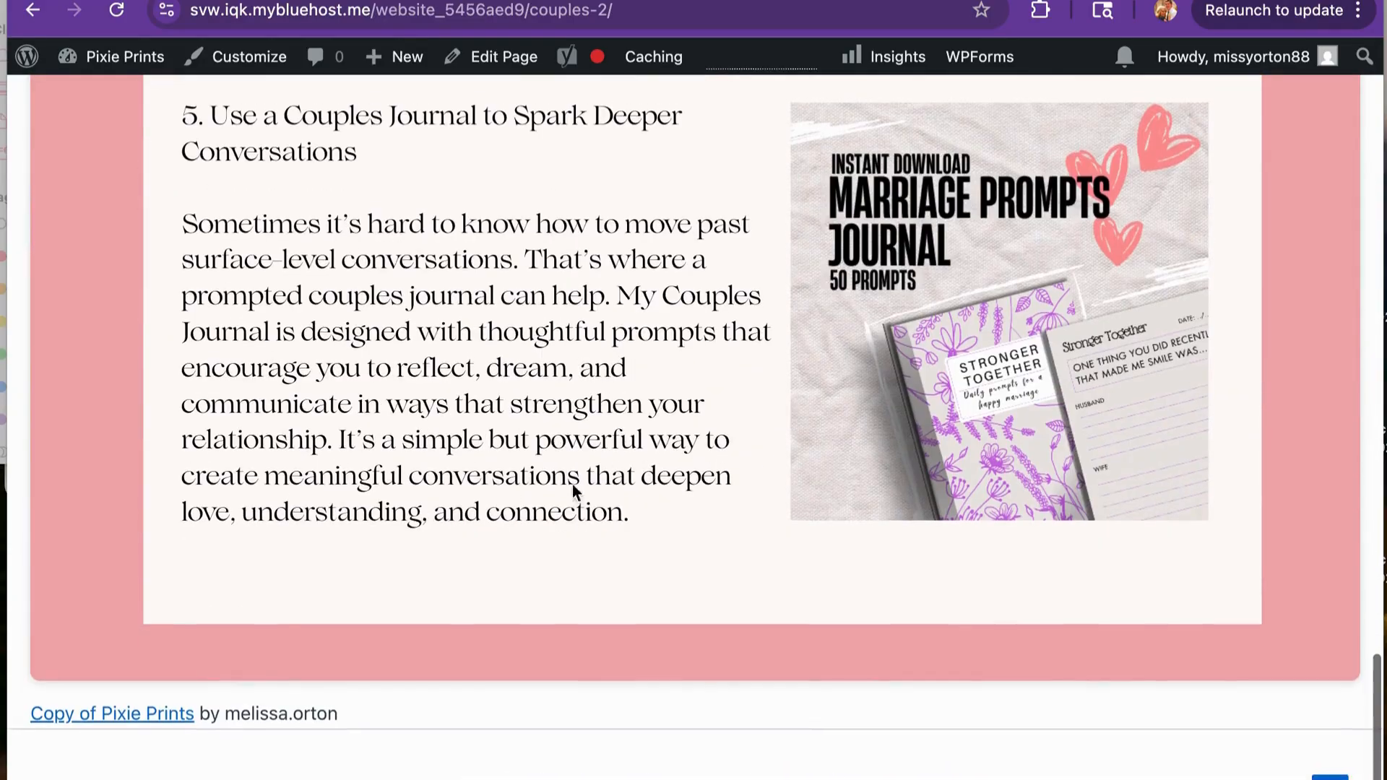
scroll(541, 492, "up", 3)
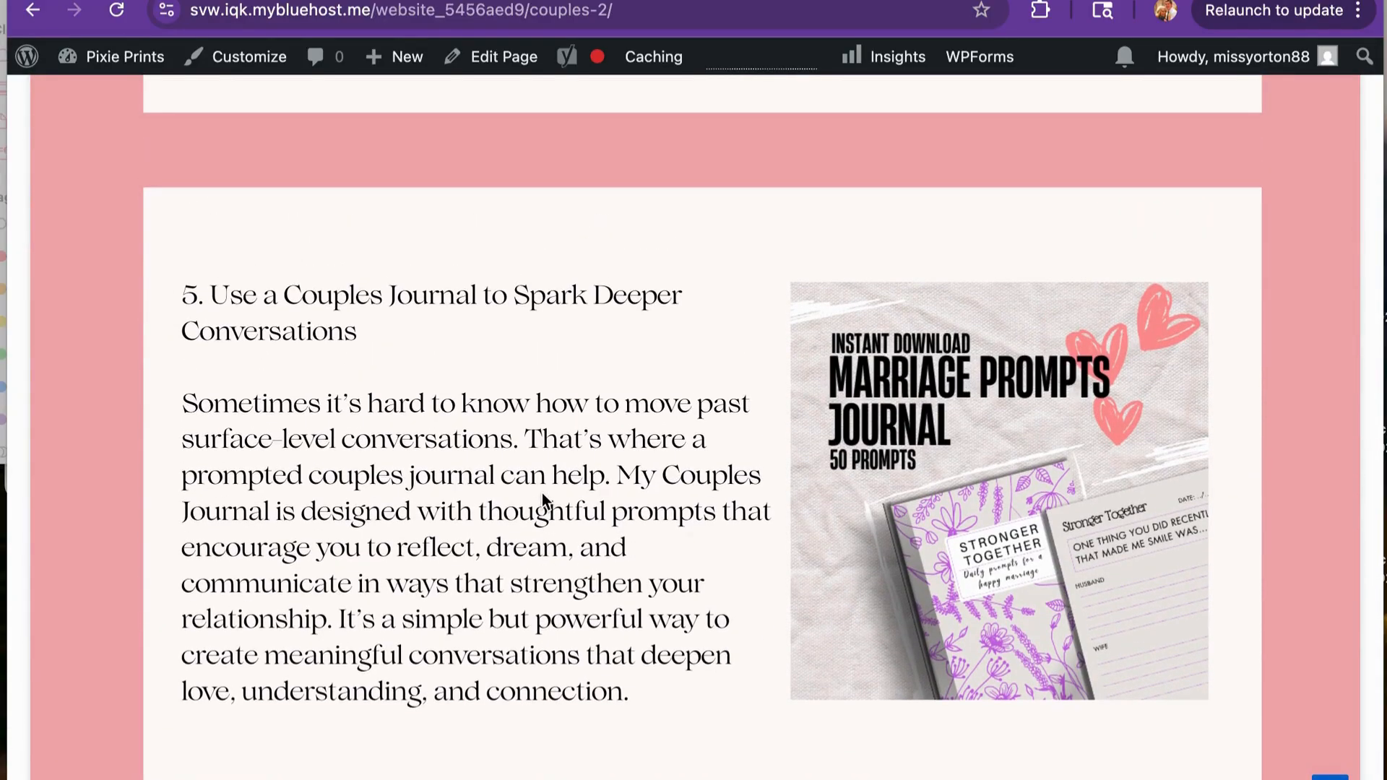
Step: Test the Marriage Prompts Journal image link by viewing its Etsy listing, and return to the start of the live Couples page
left_click(864, 532)
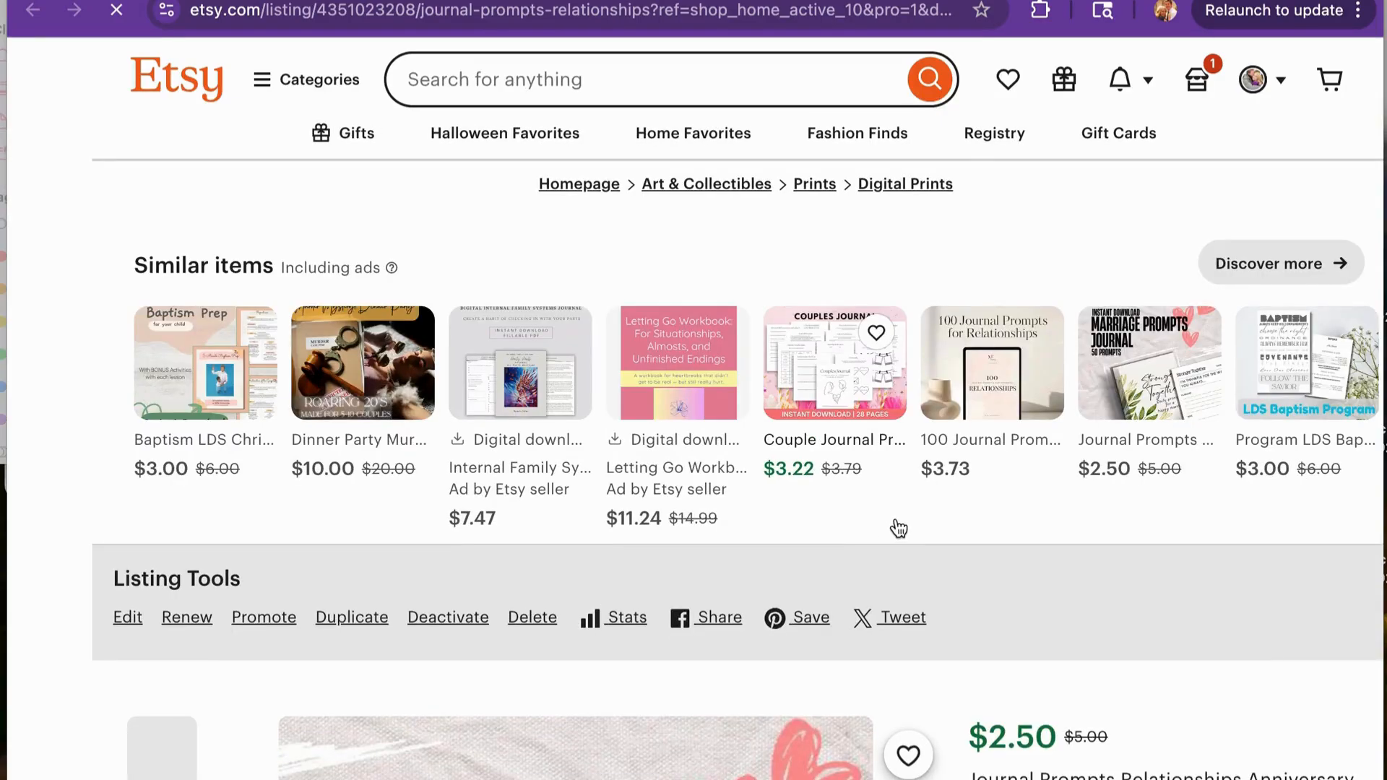
scroll(898, 527, "down", 7)
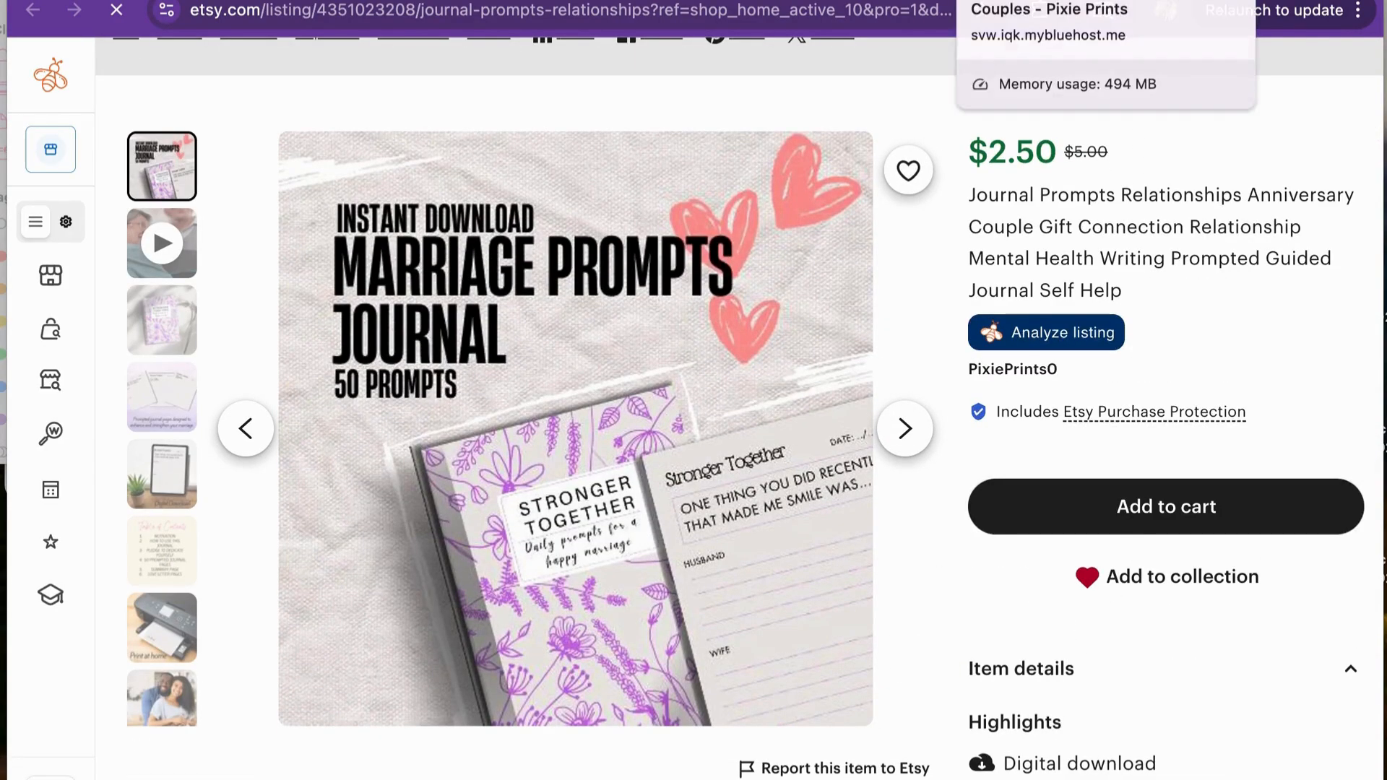
left_click(1011, 1)
scroll(690, 526, "up", 15)
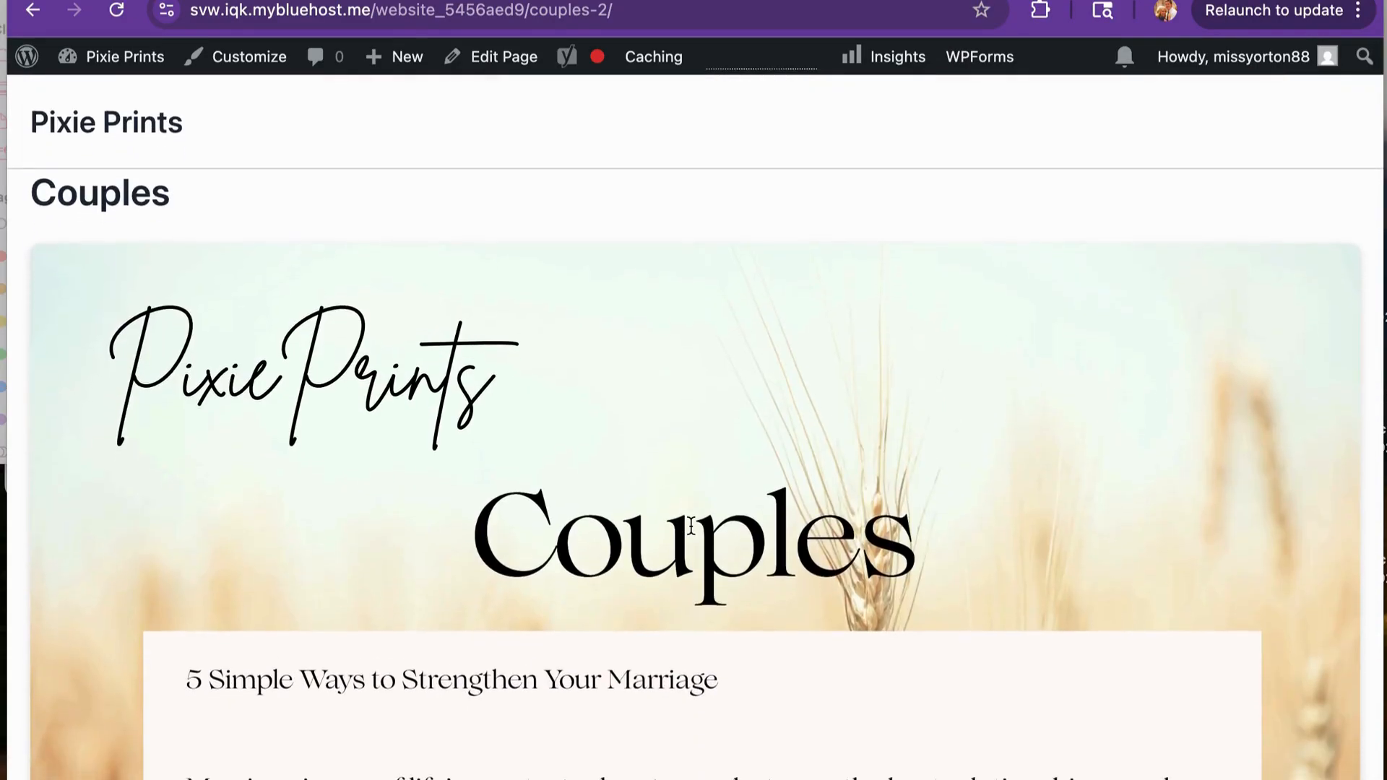